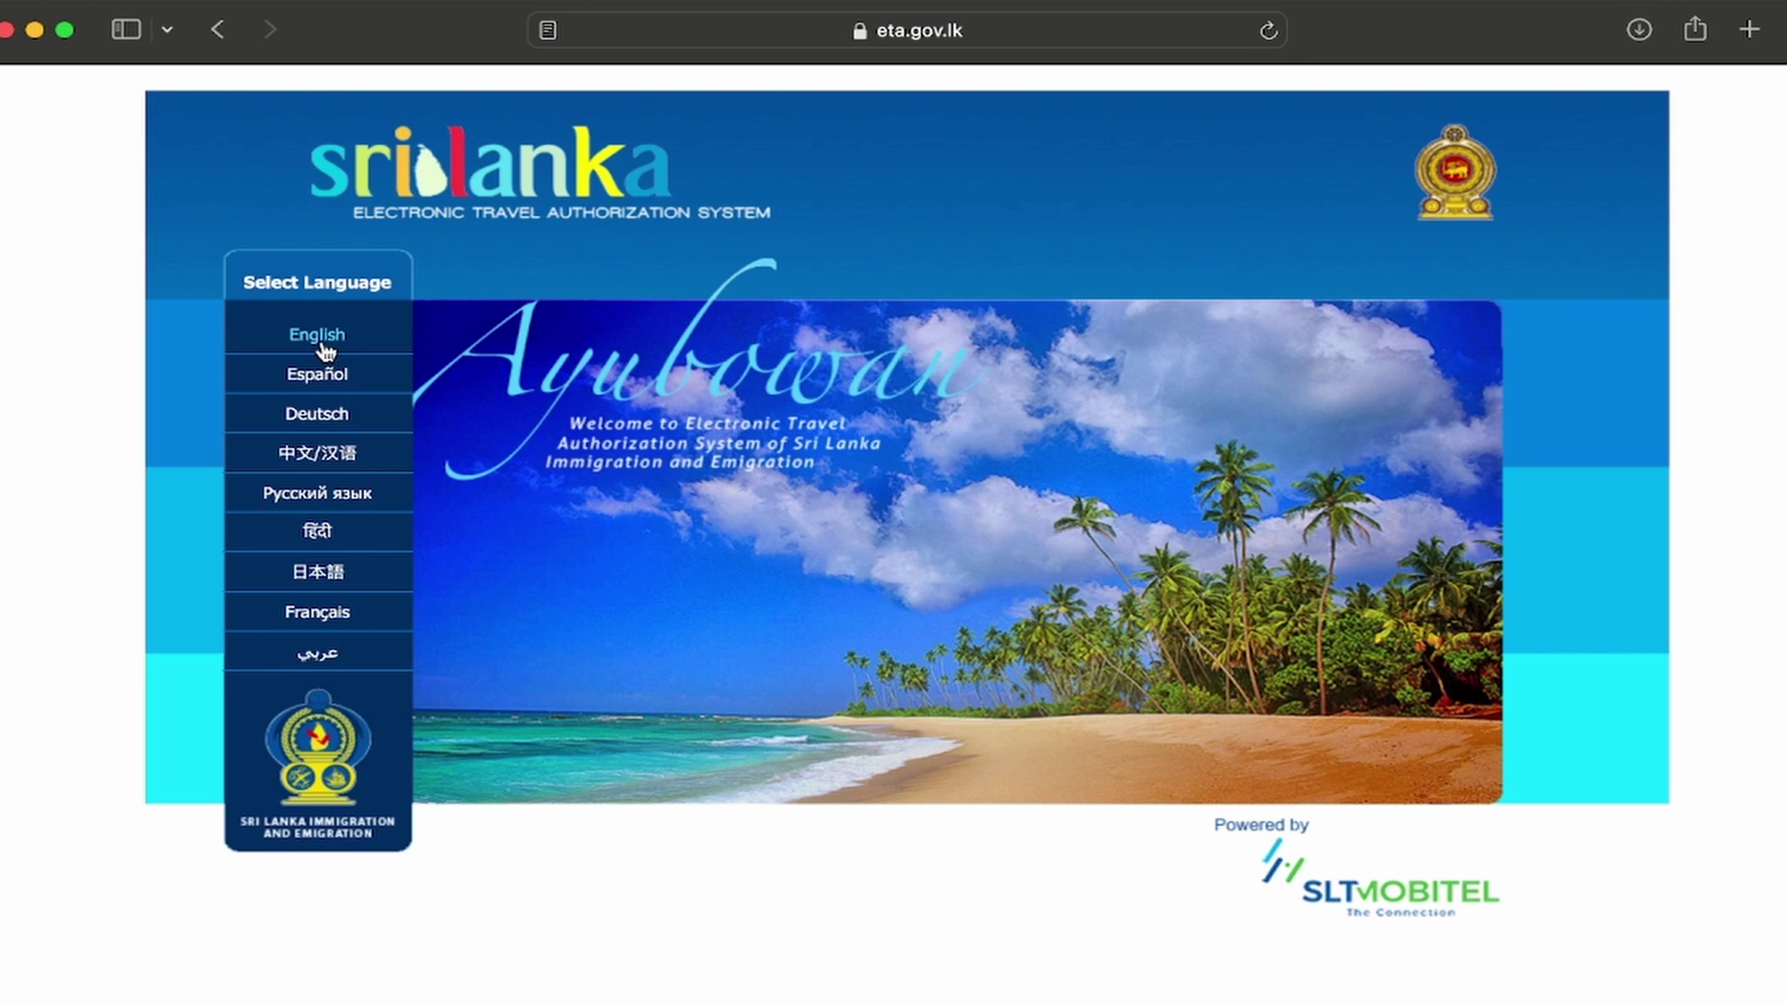
Step: Switch the site to English, agree to the terms, and start a Tourist ETA for an individual
click(322, 341)
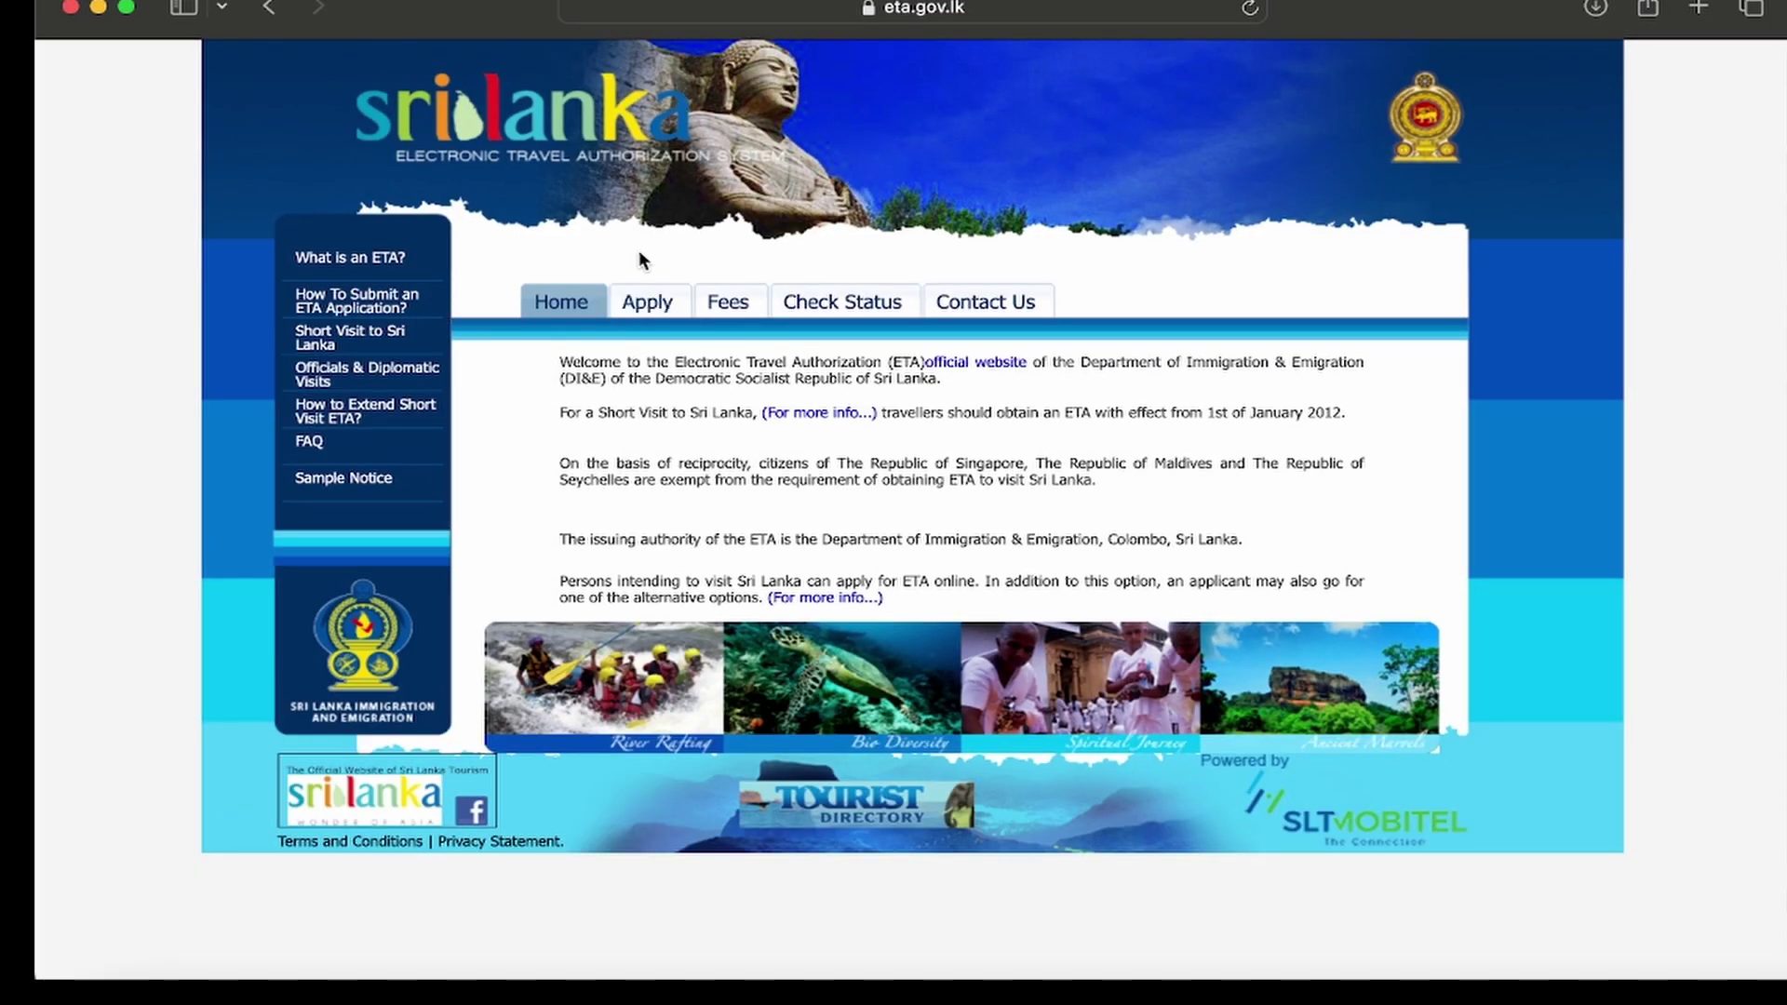
click(644, 303)
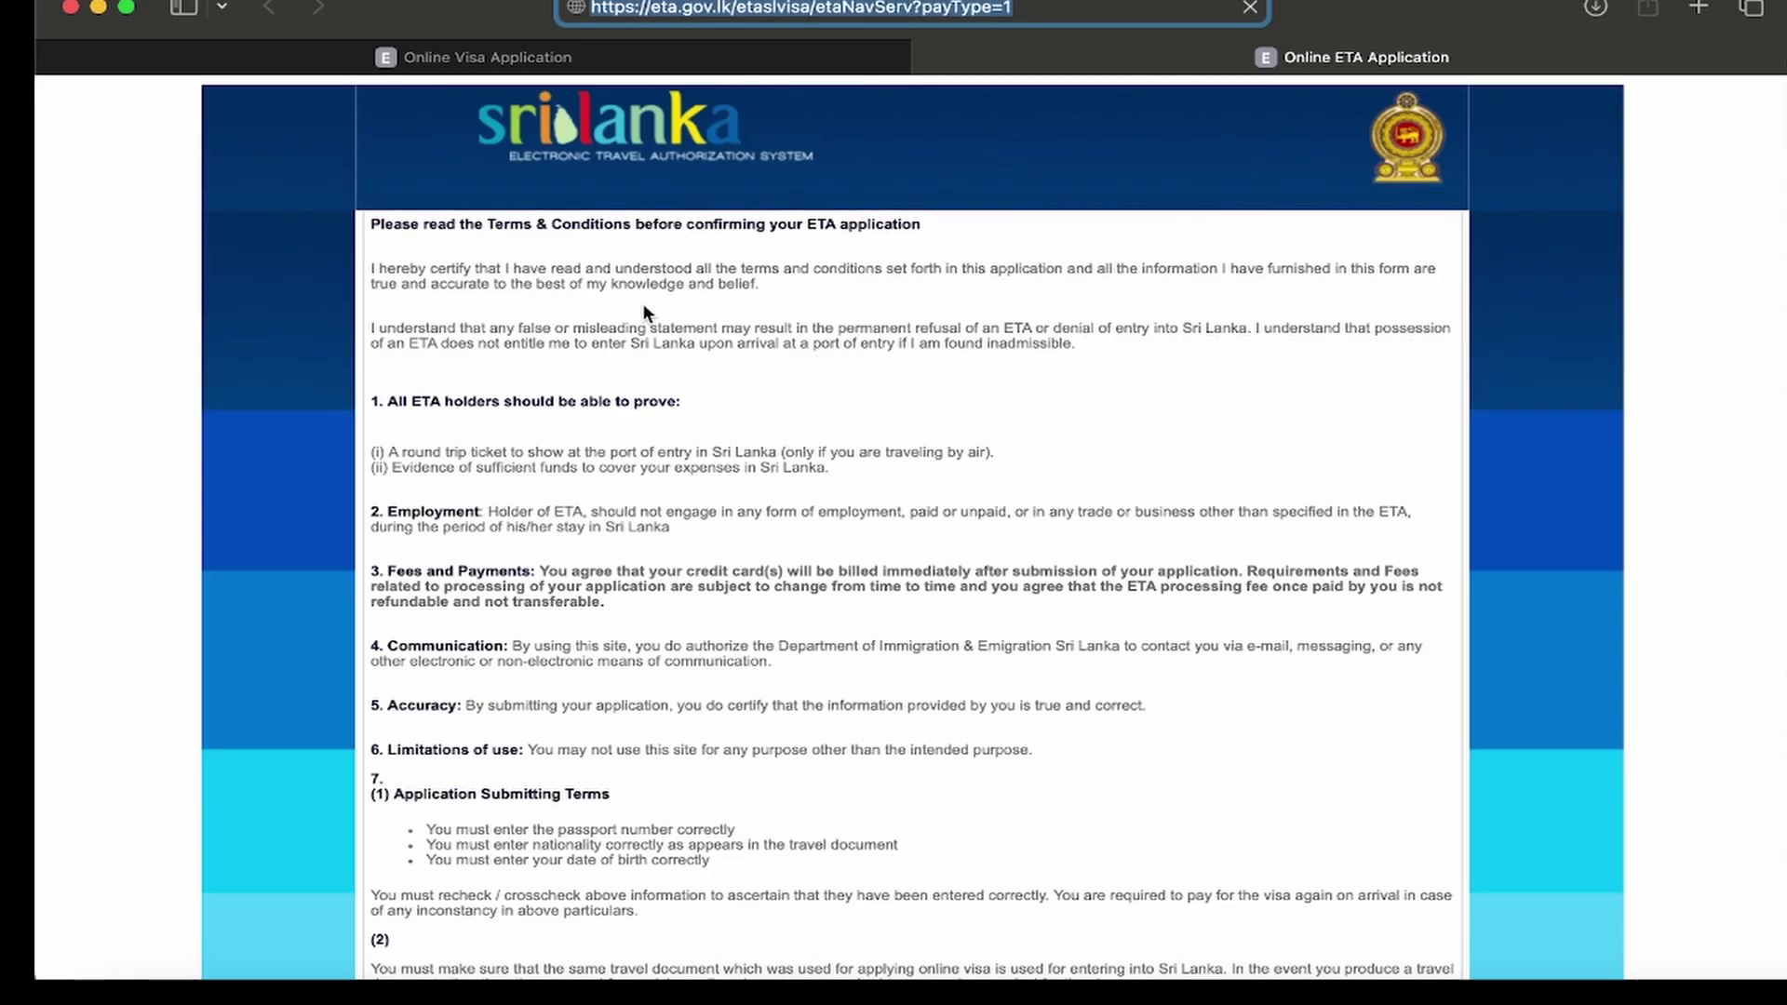
scroll(410, 663, down, 3)
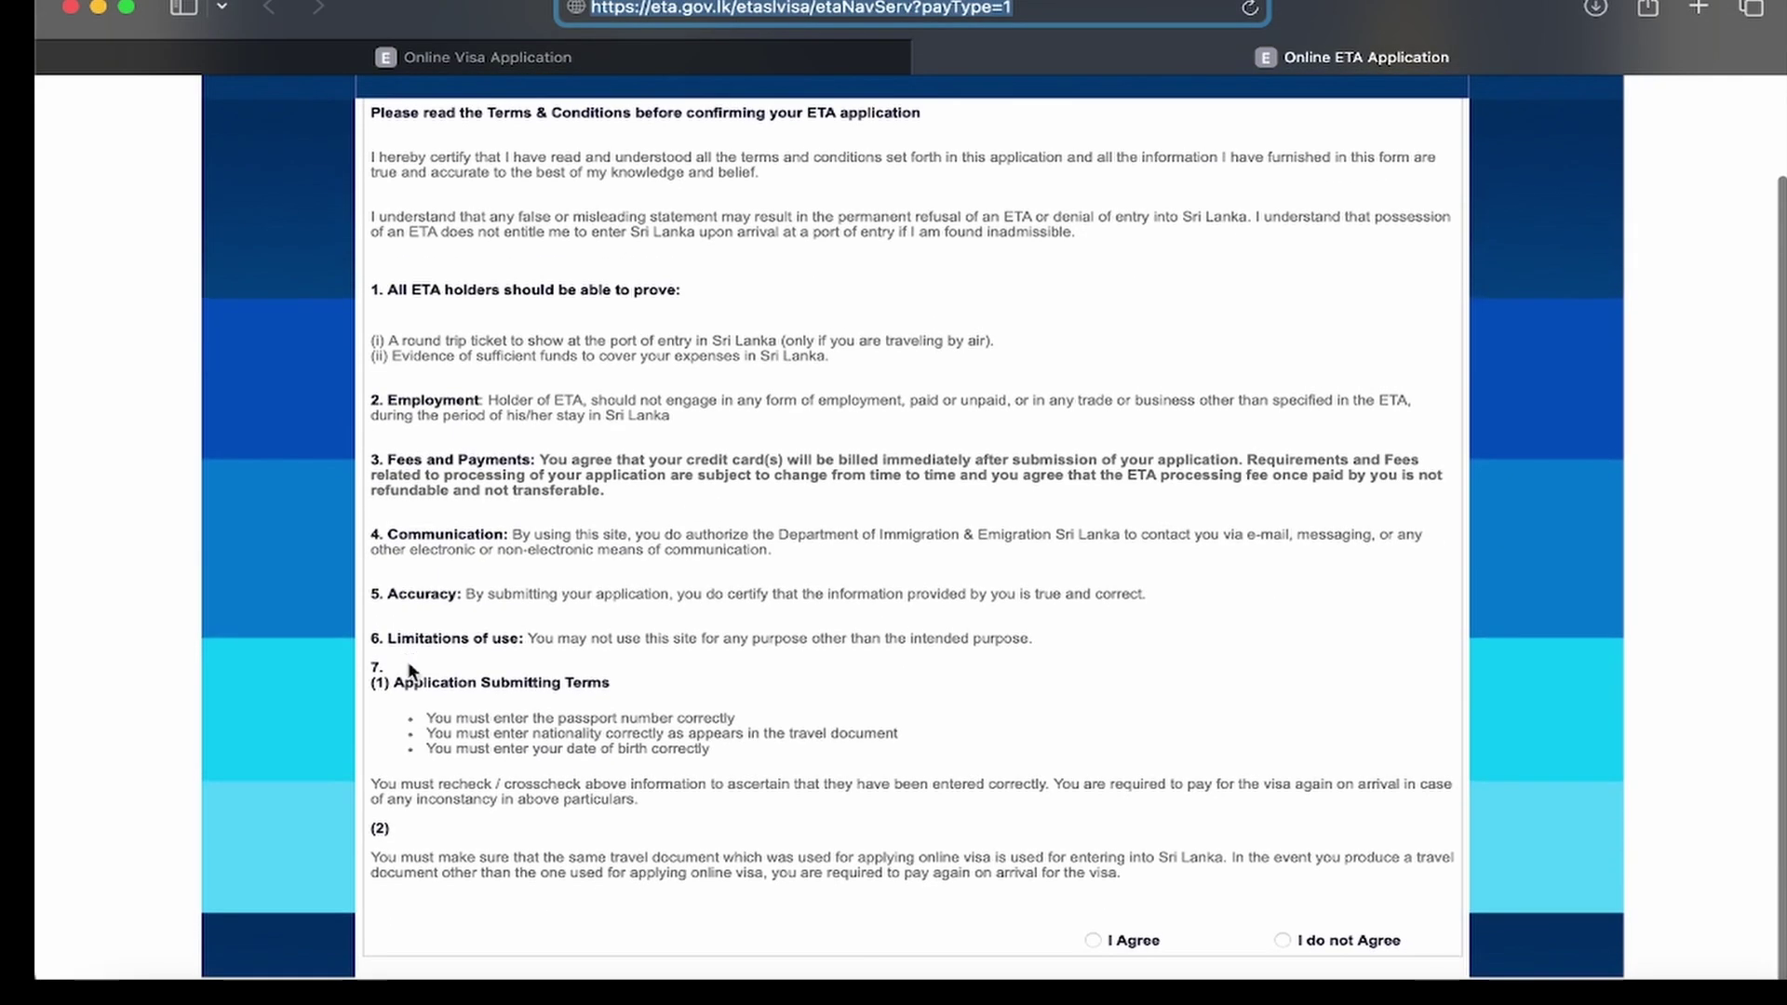
click(1095, 940)
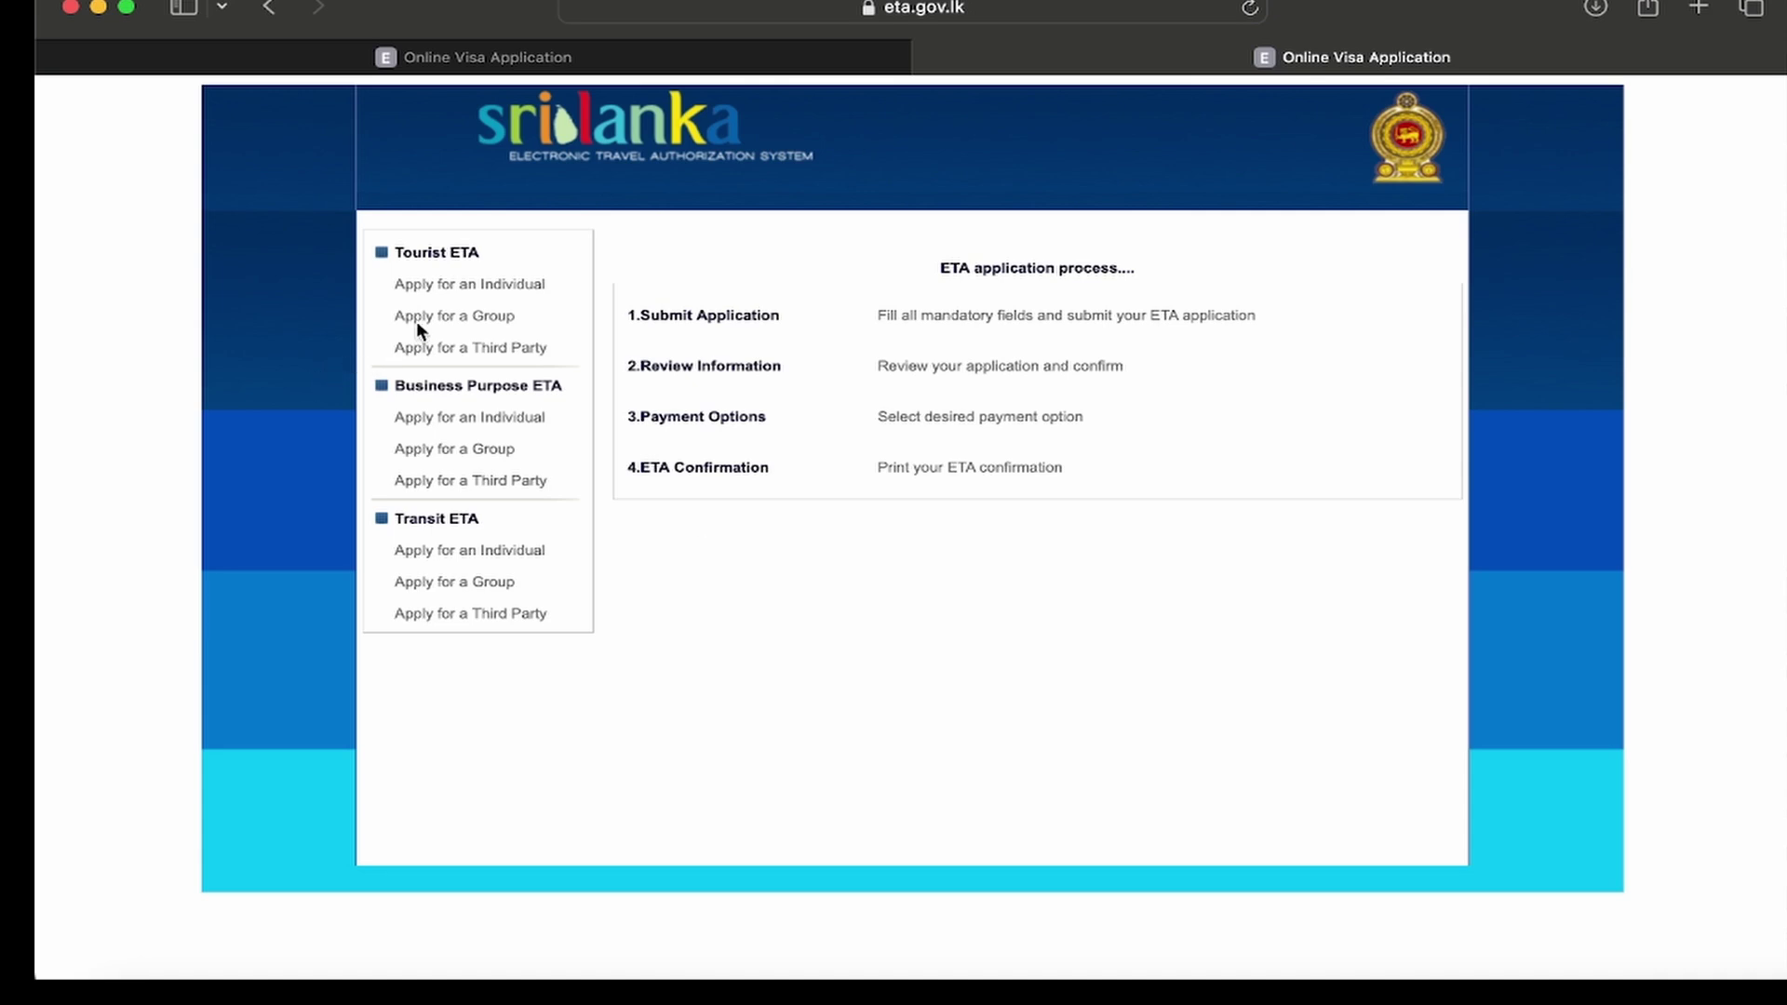
click(479, 285)
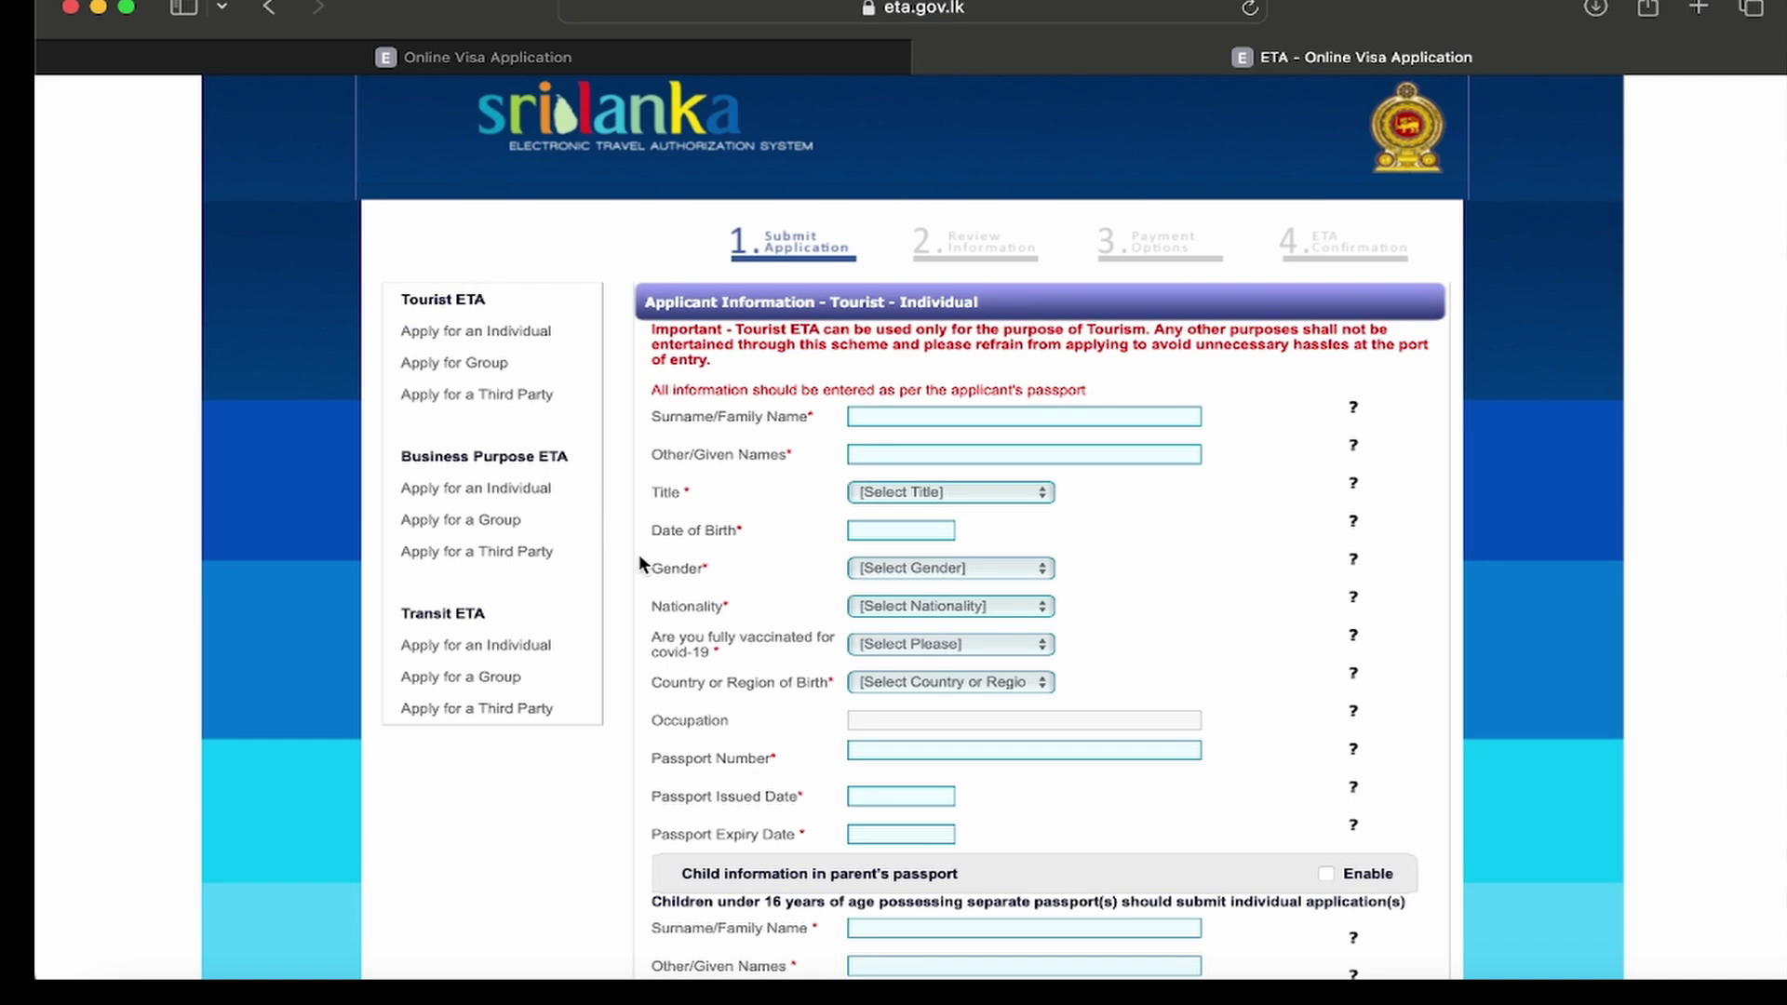
Step: Enter the applicant's surname and given names and set the title to MR
scroll(638, 558, down, 6)
scroll(638, 555, down, 9)
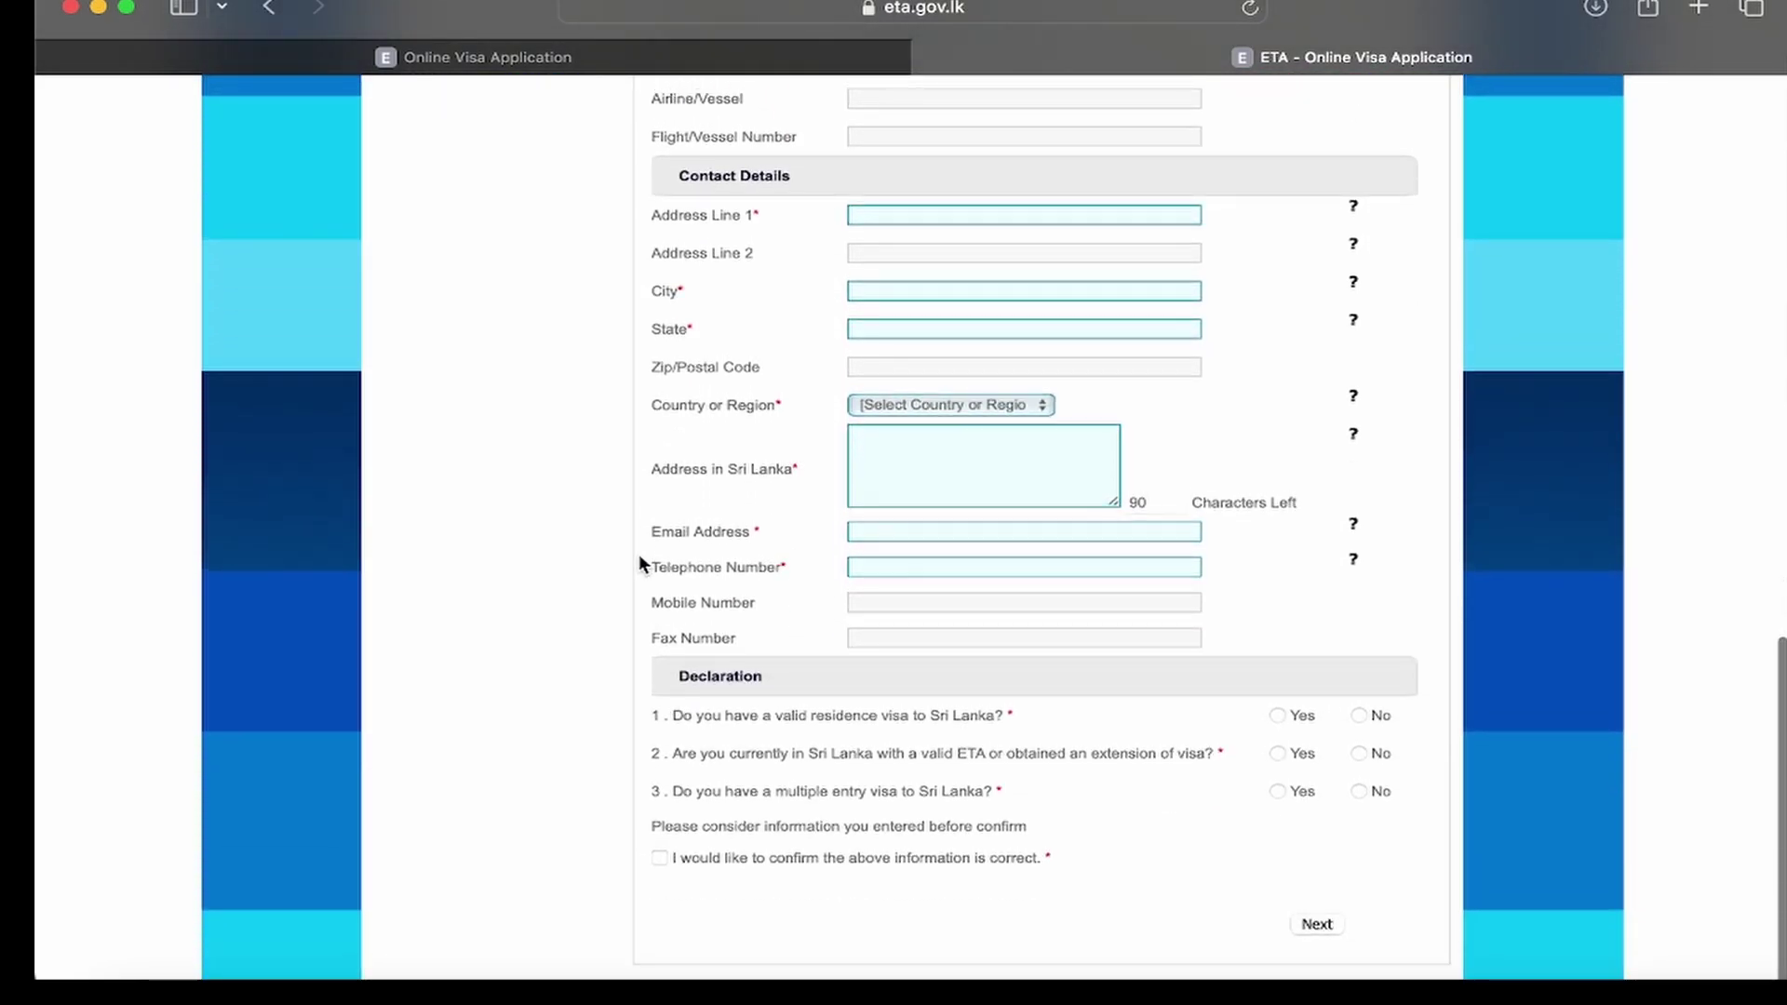
scroll(655, 312, up, 8)
scroll(656, 312, up, 6)
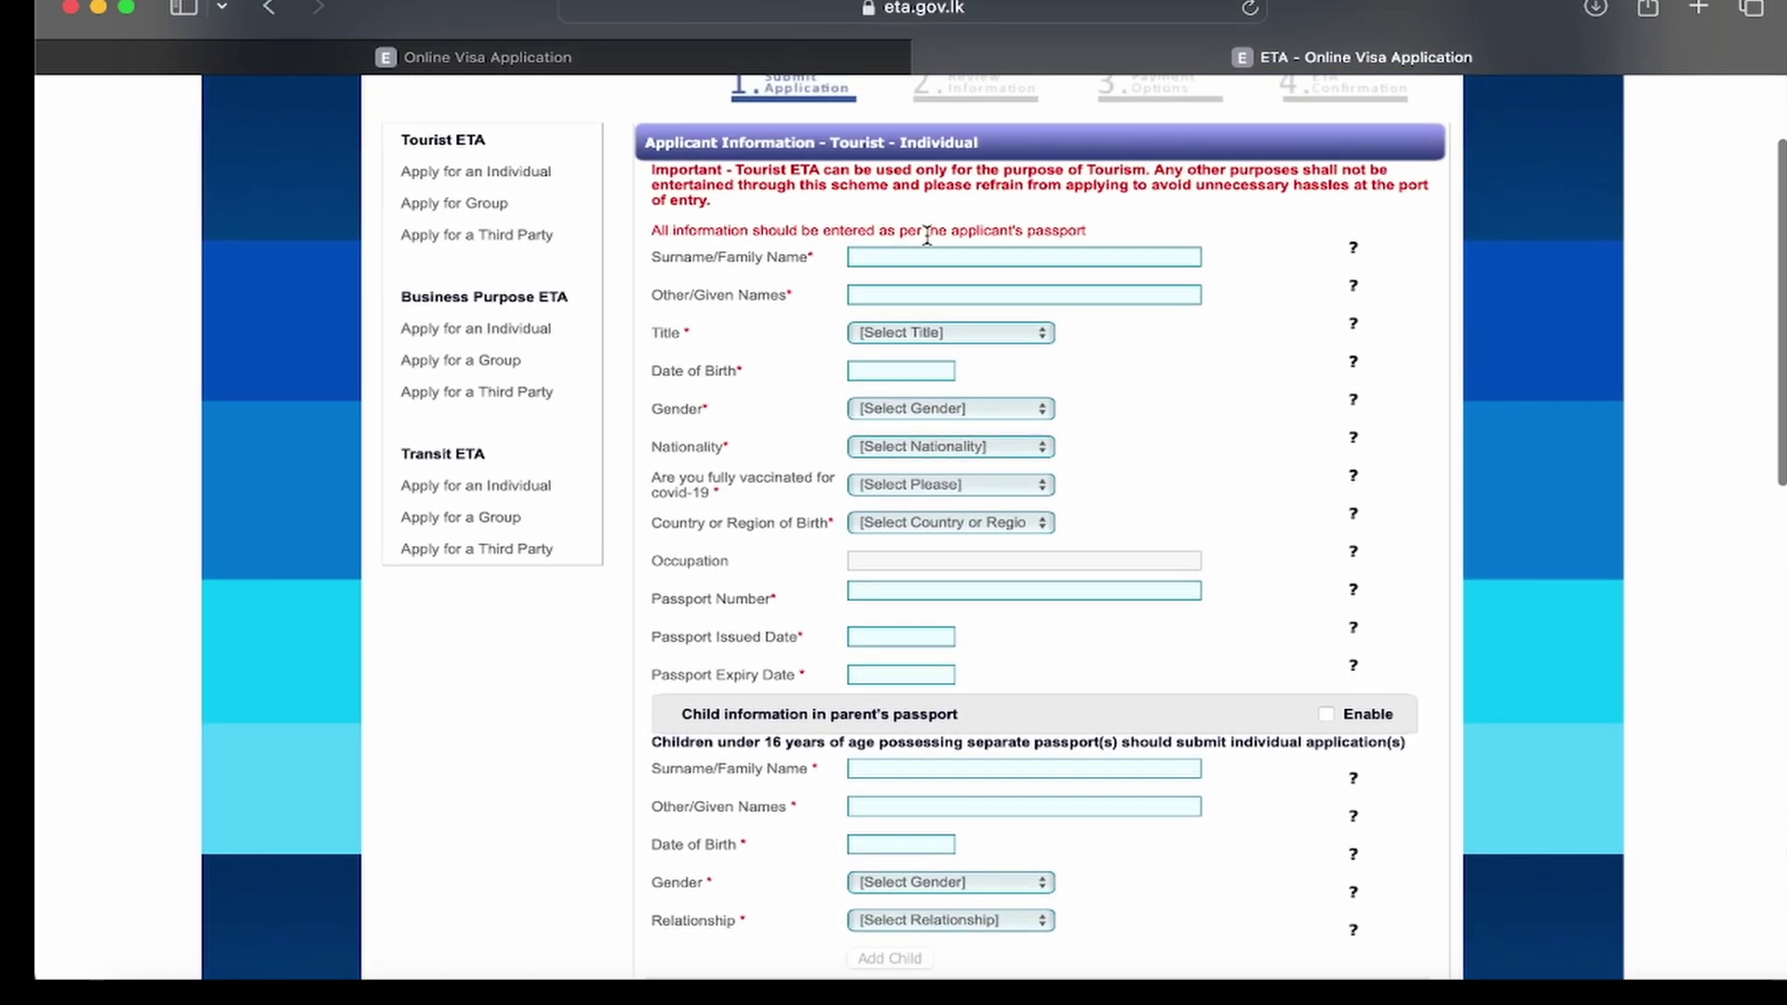
click(911, 258)
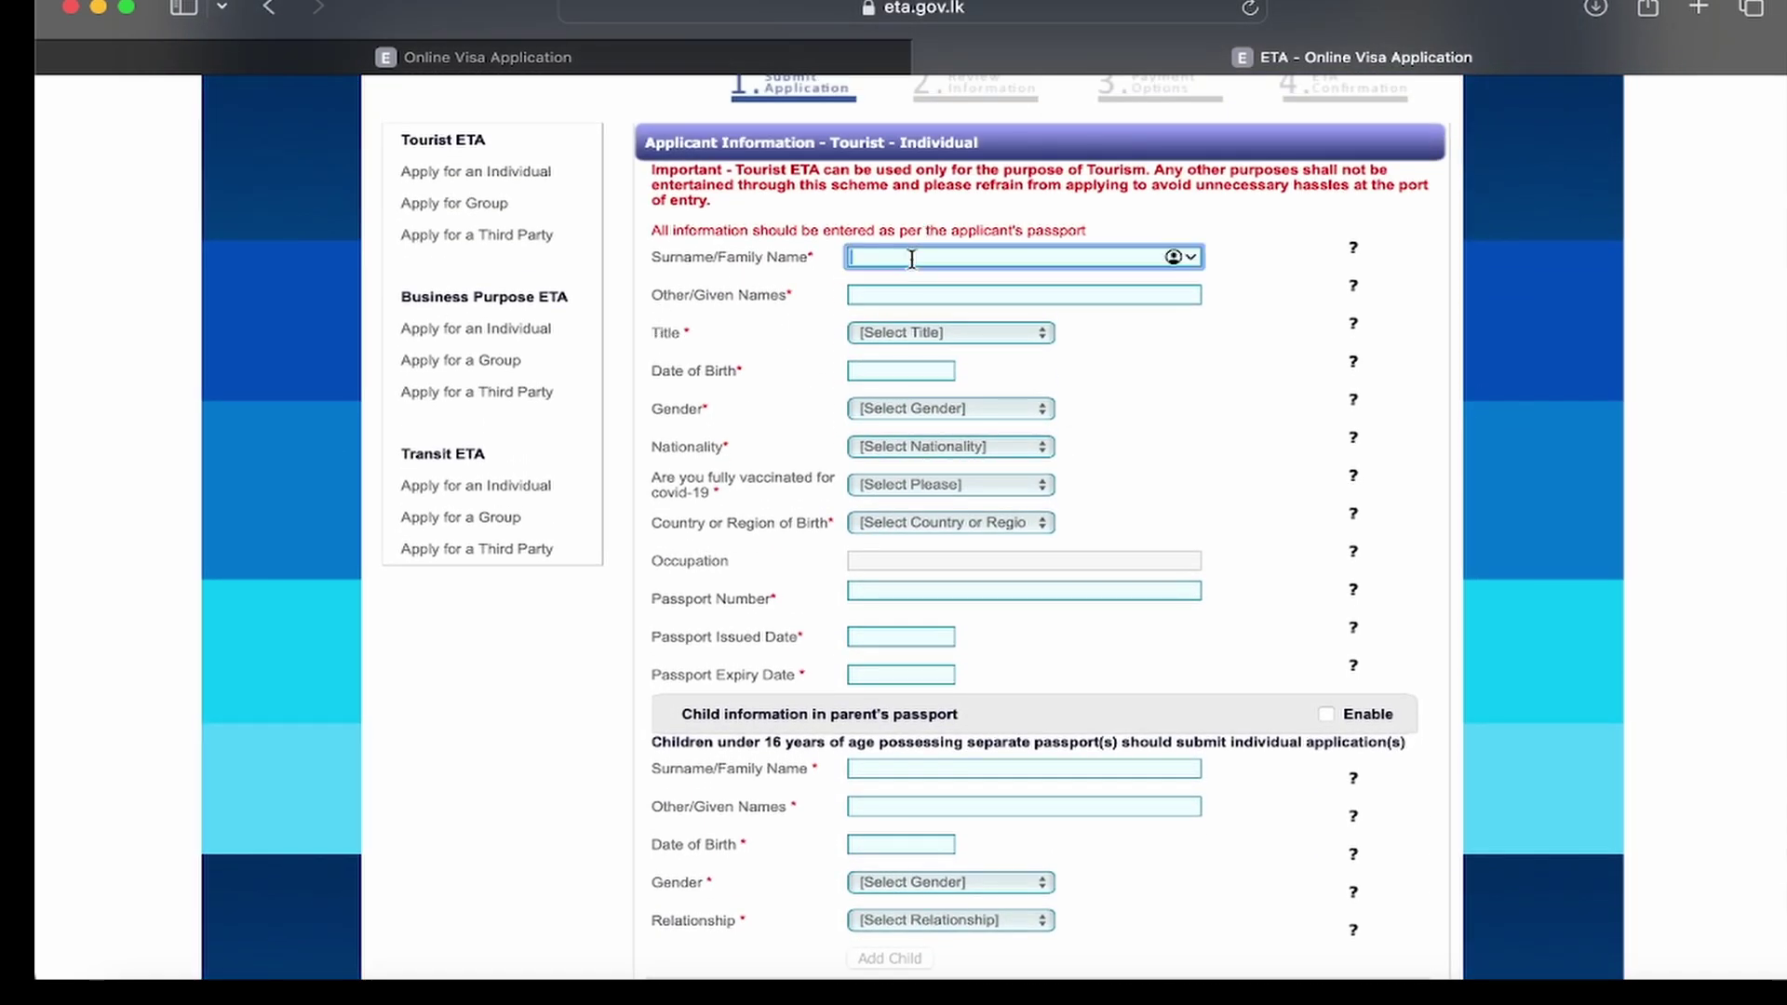
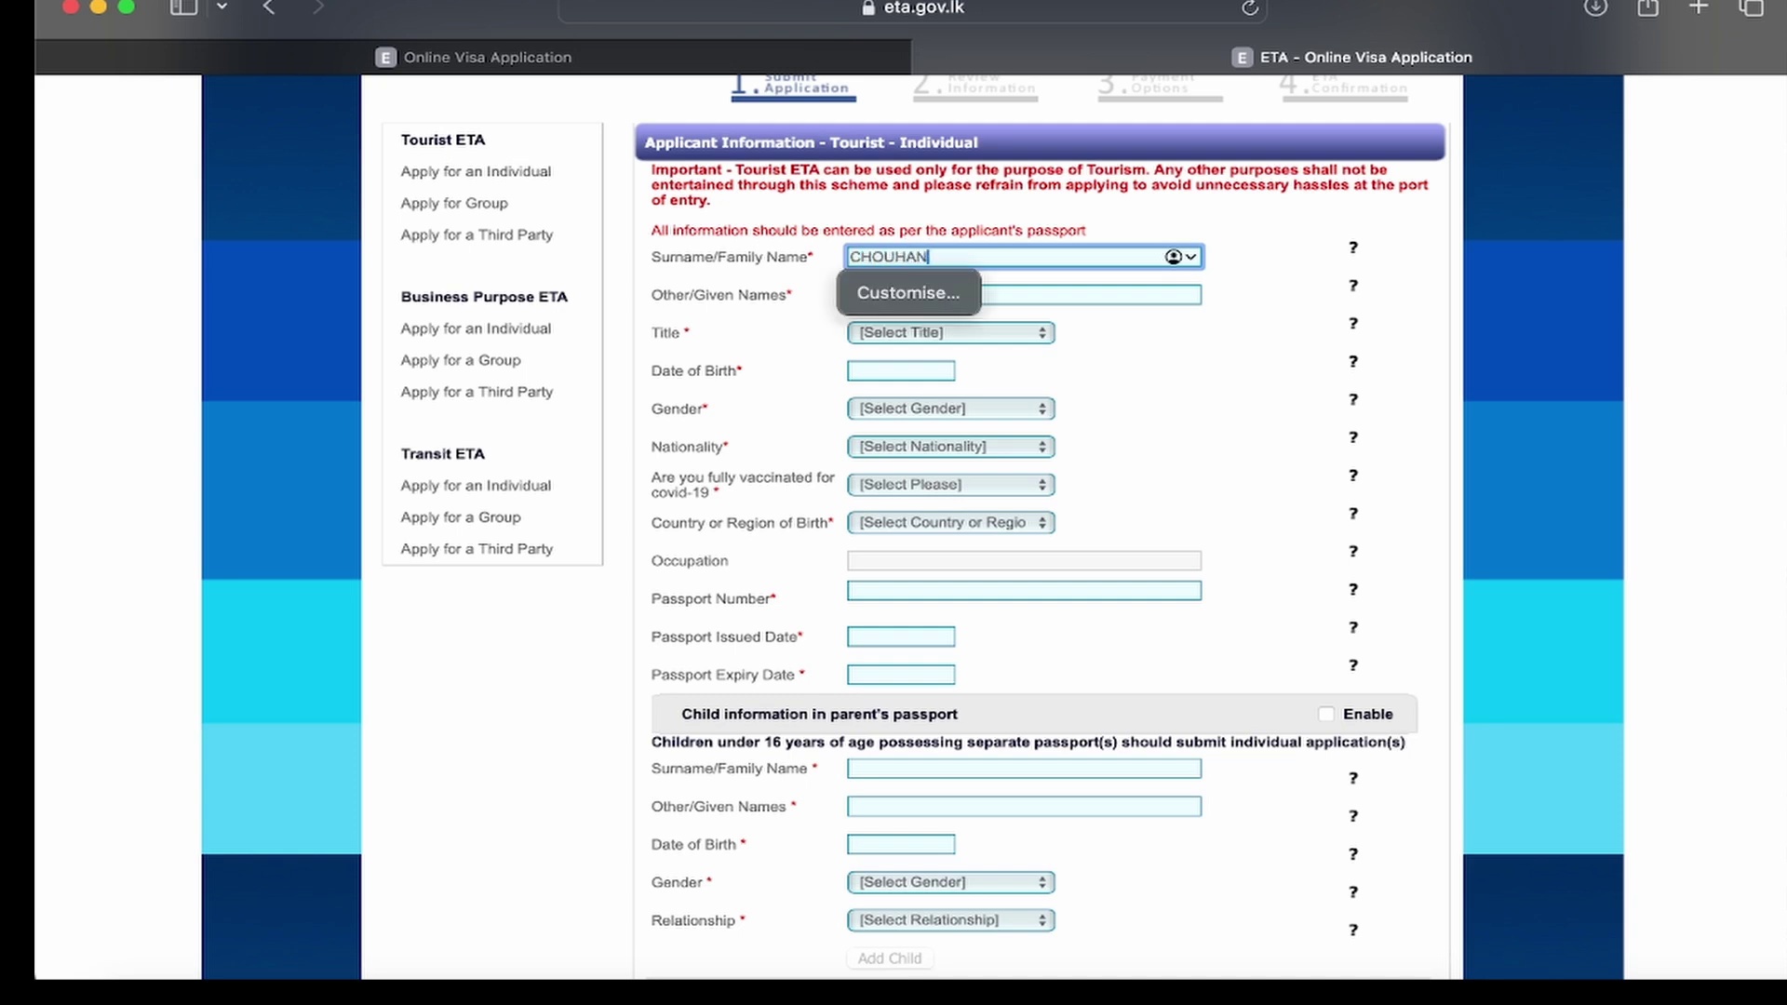
click(1032, 286)
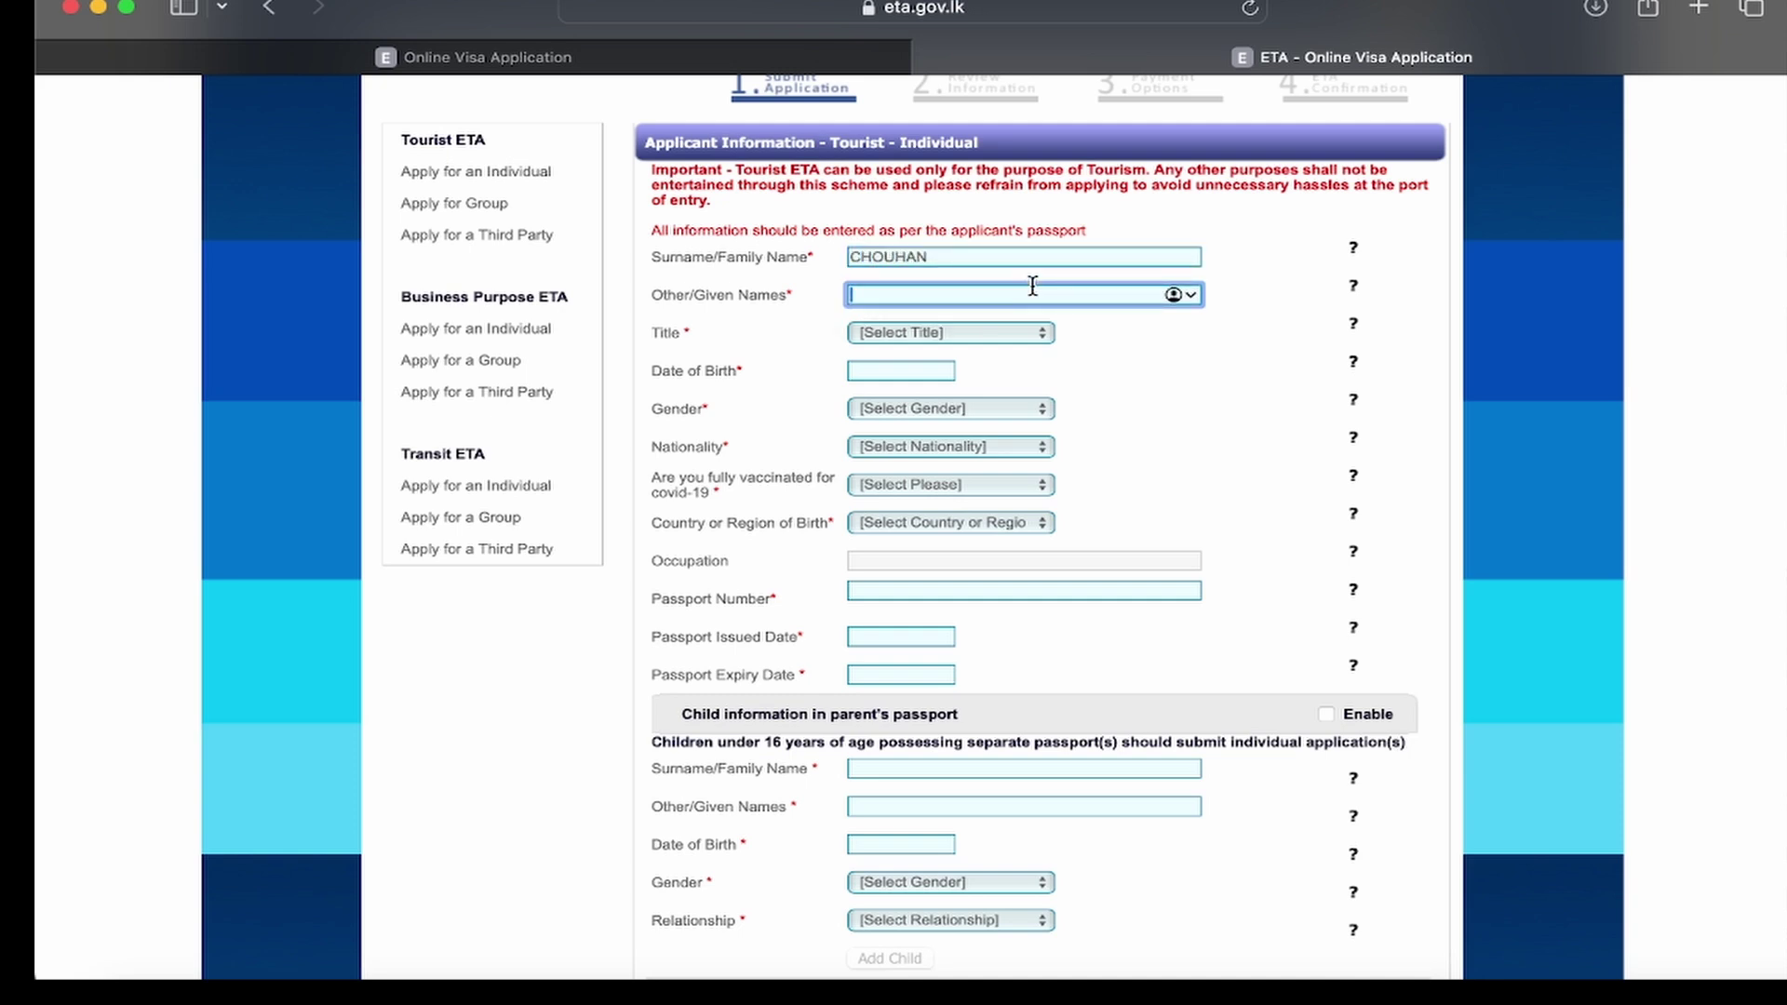
click(951, 332)
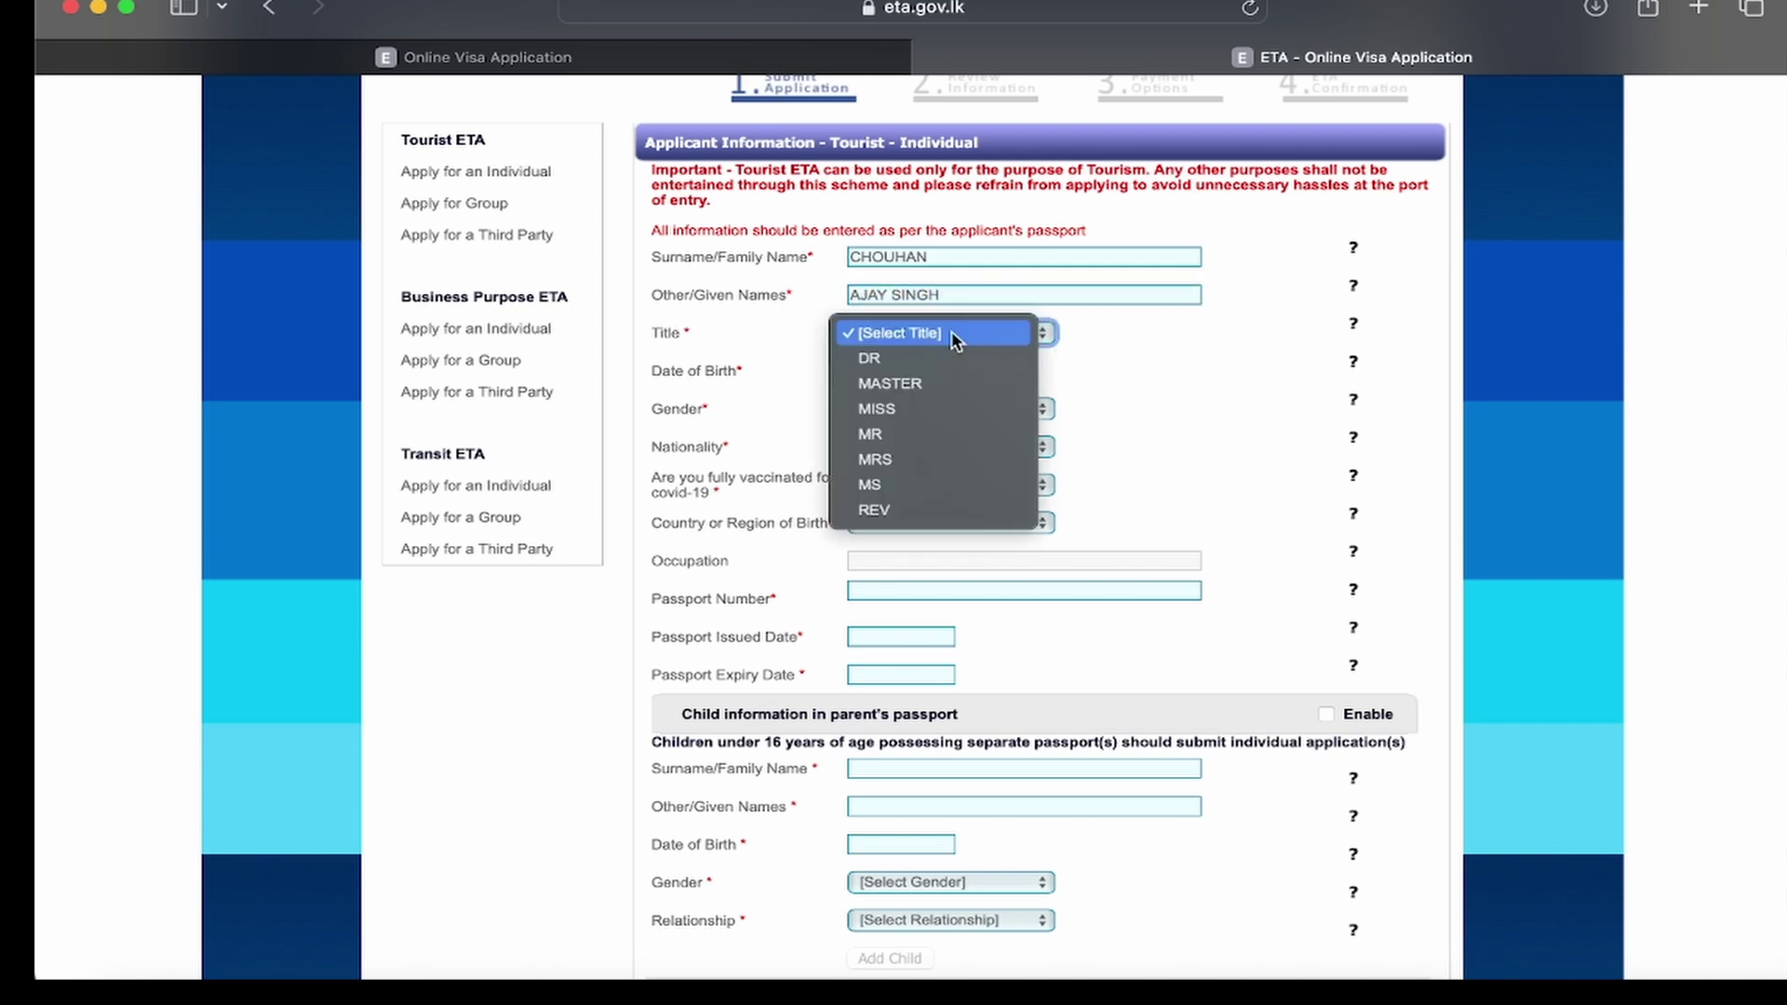
click(907, 434)
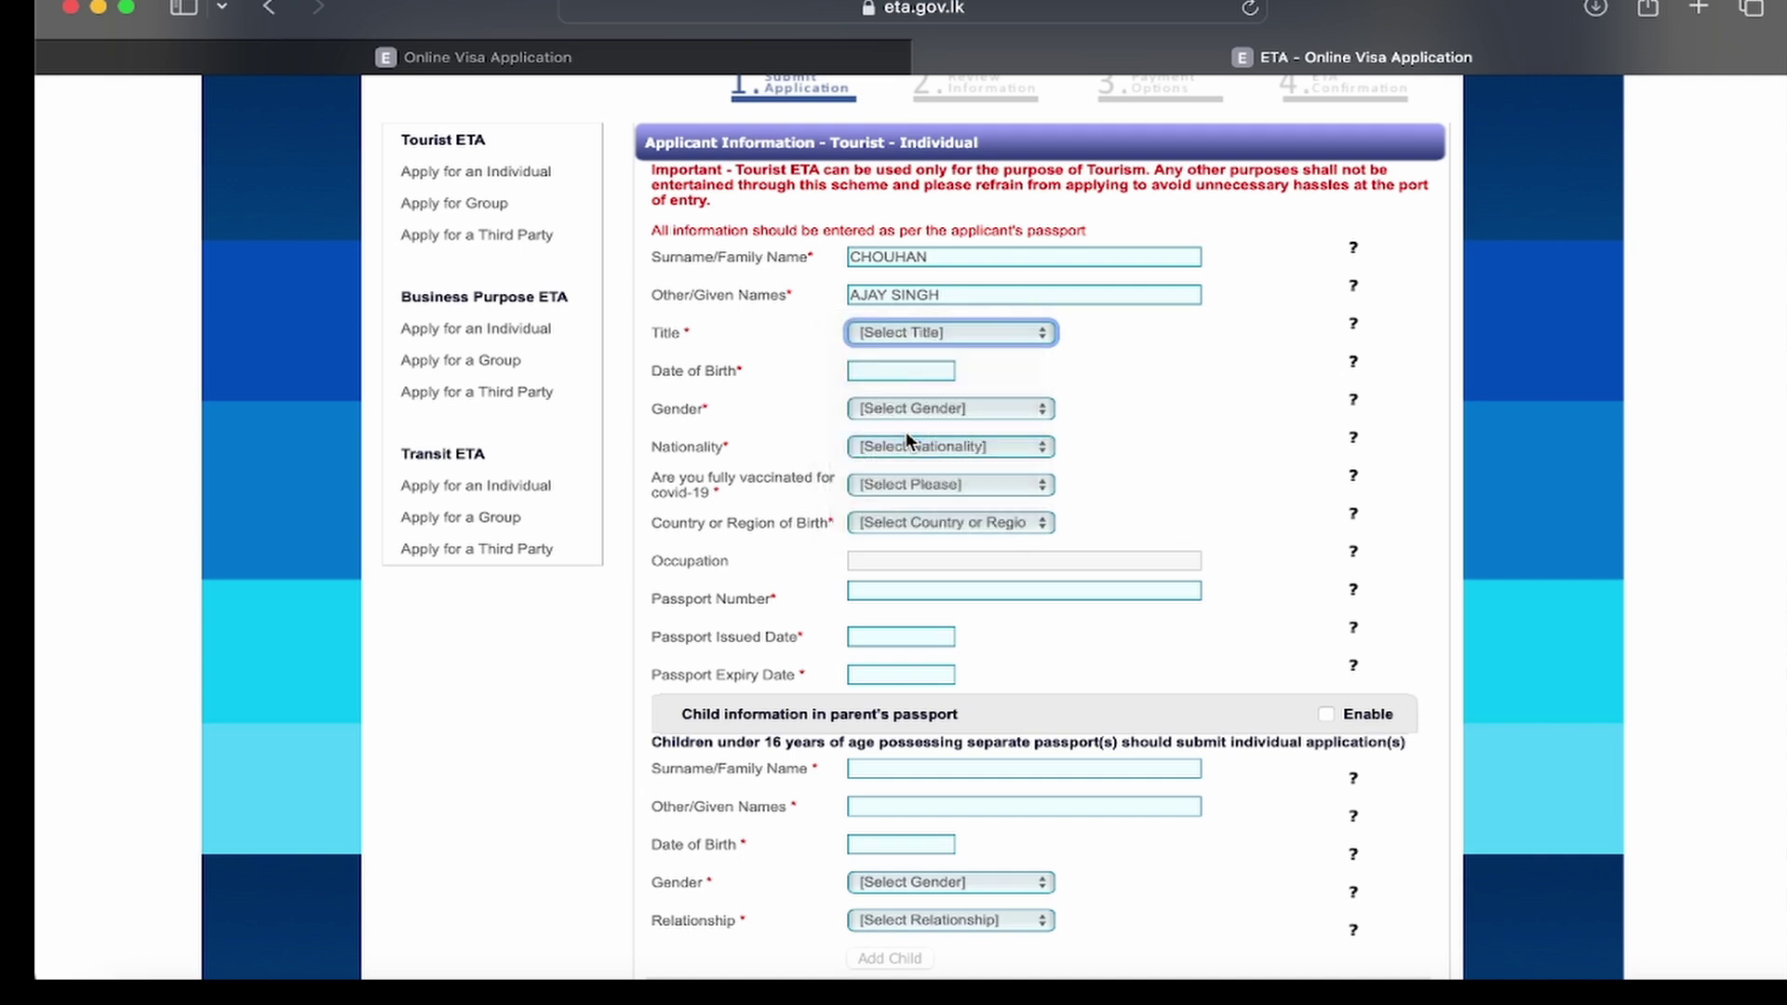
Step: Set the date of birth to 01-01-1990 in the calendar
click(884, 370)
click(1056, 401)
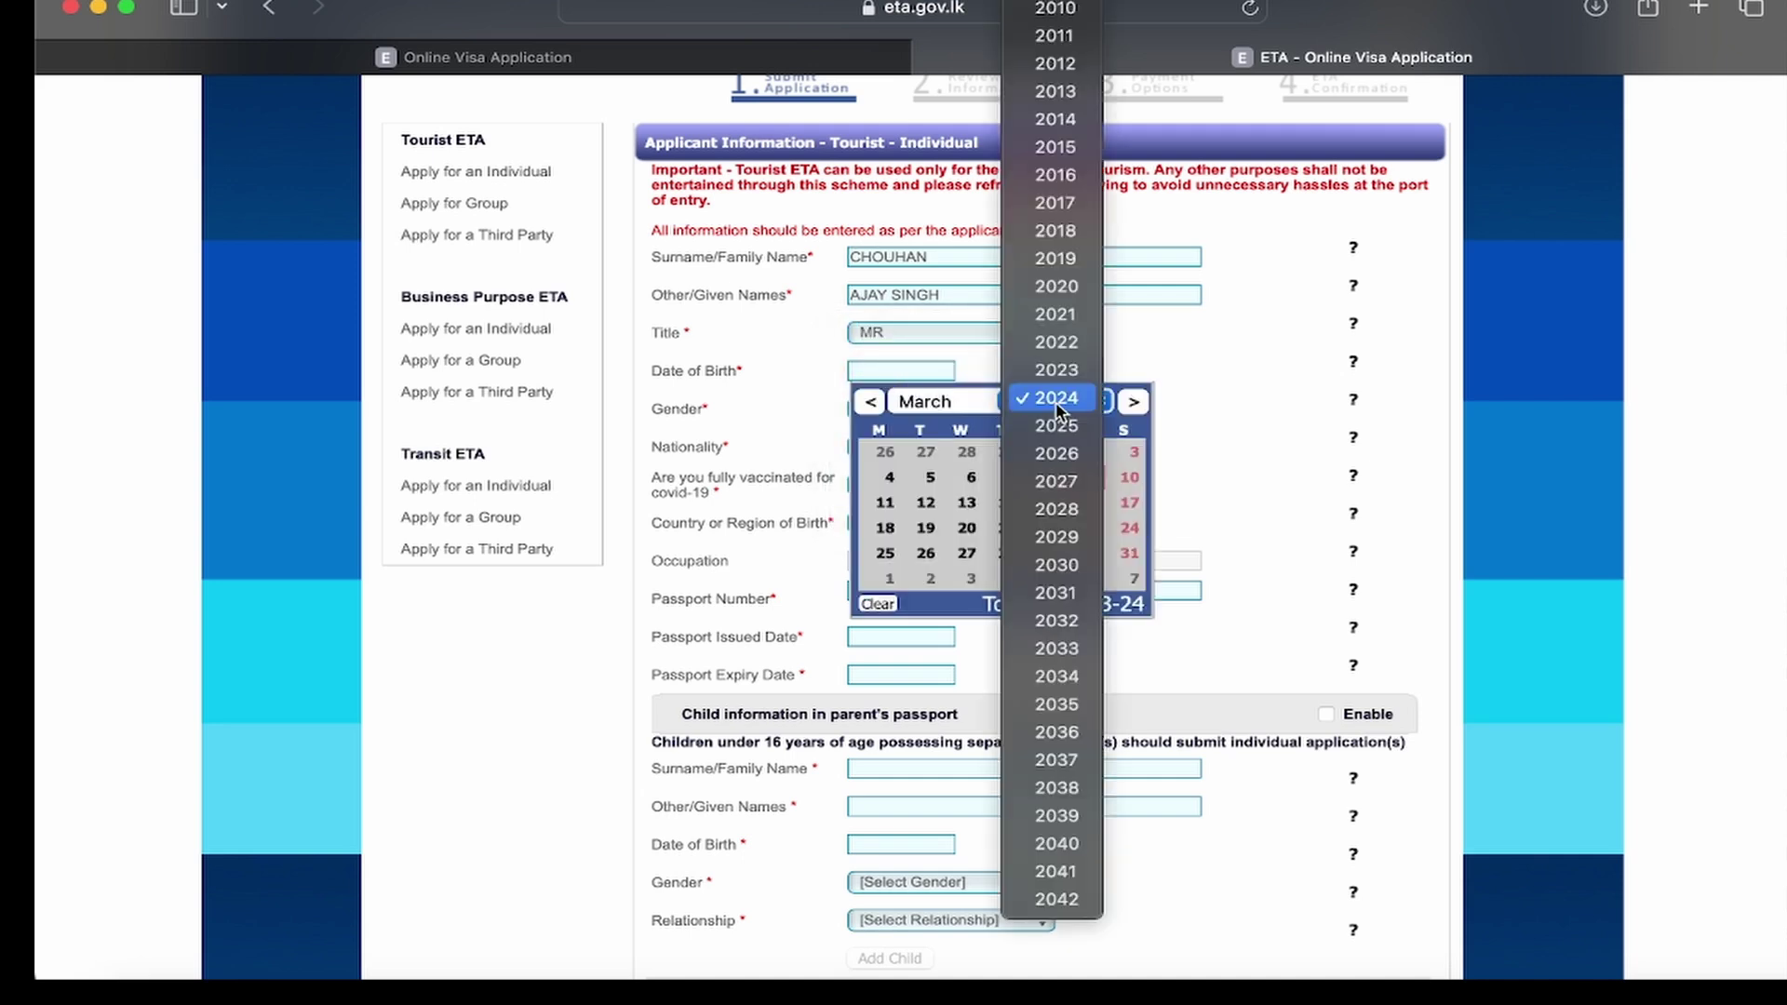
scroll(1055, 279, up, 5)
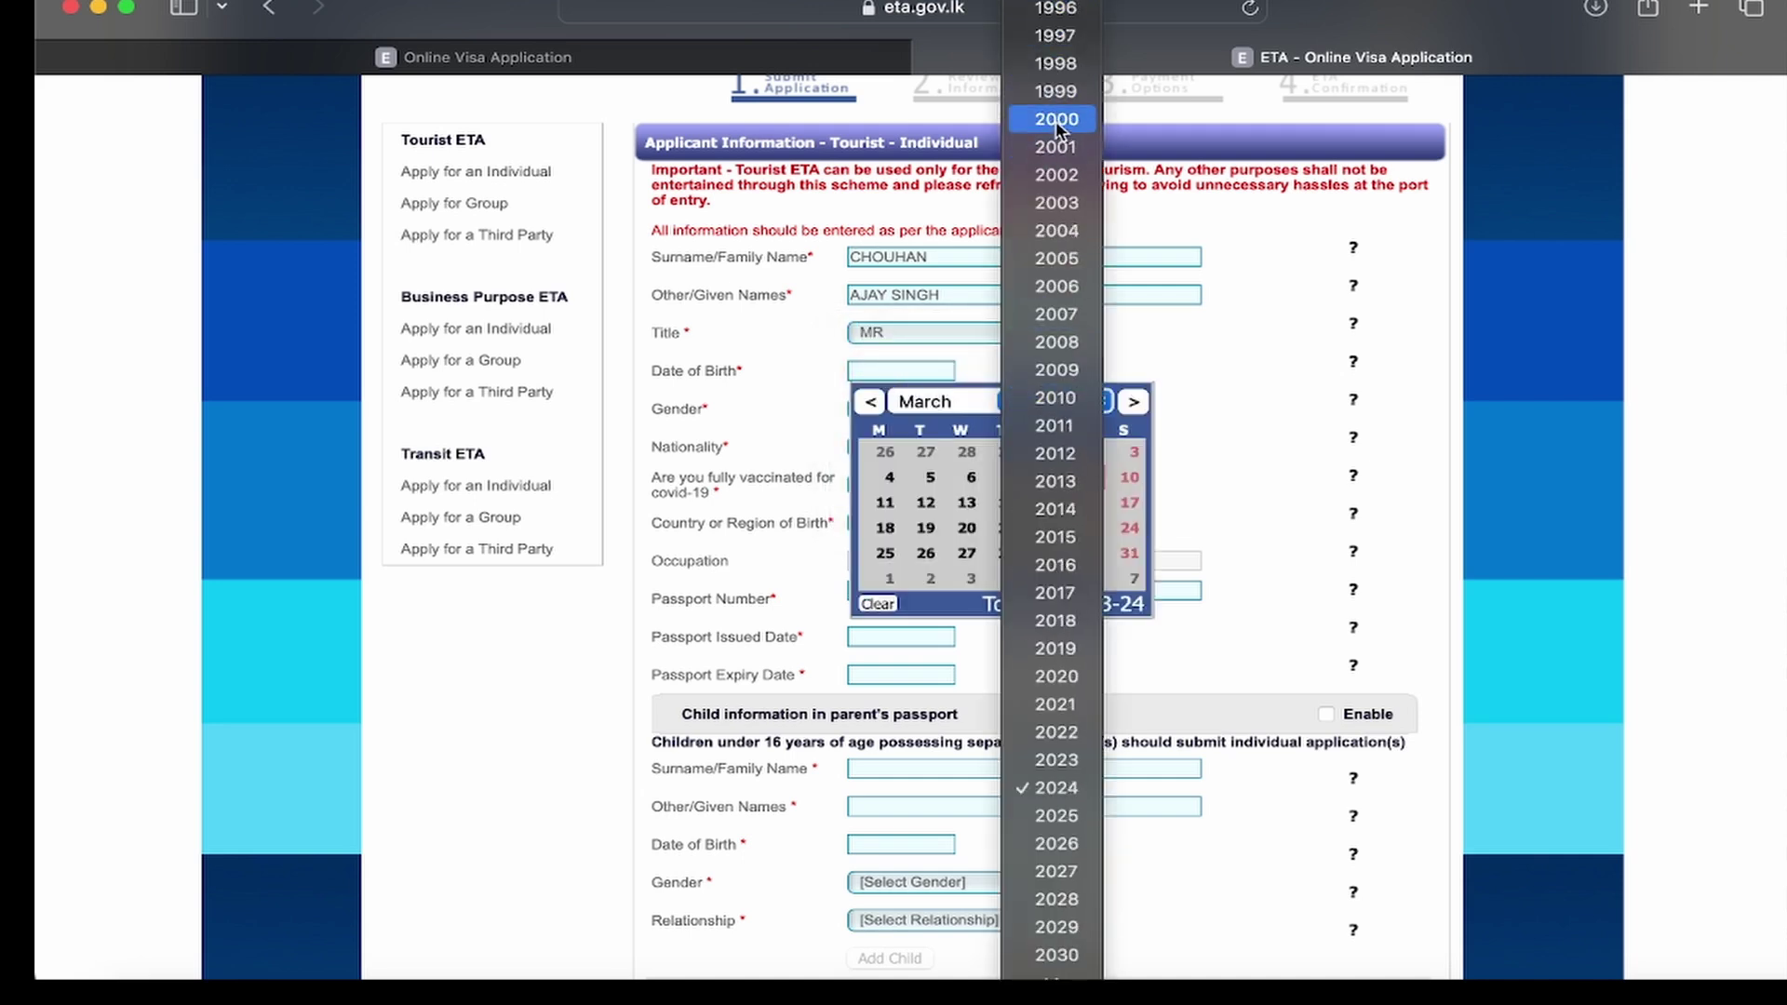
scroll(1055, 120, up, 2)
click(1056, 8)
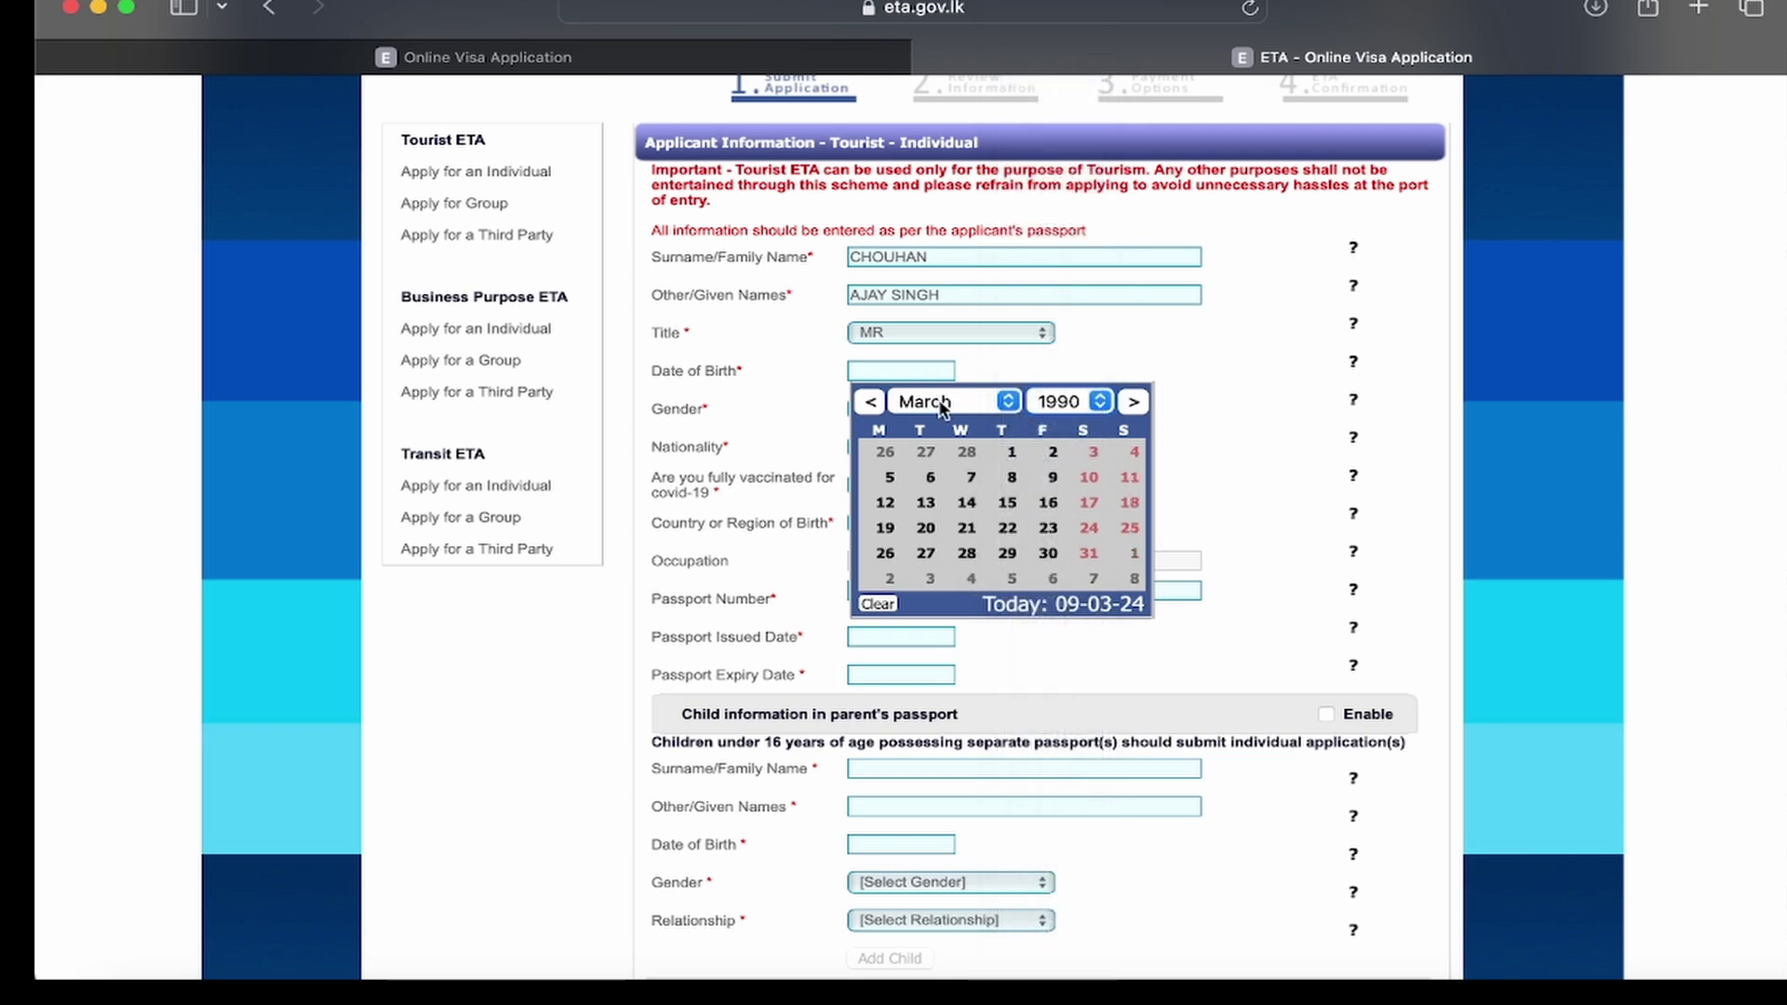
click(939, 404)
click(920, 344)
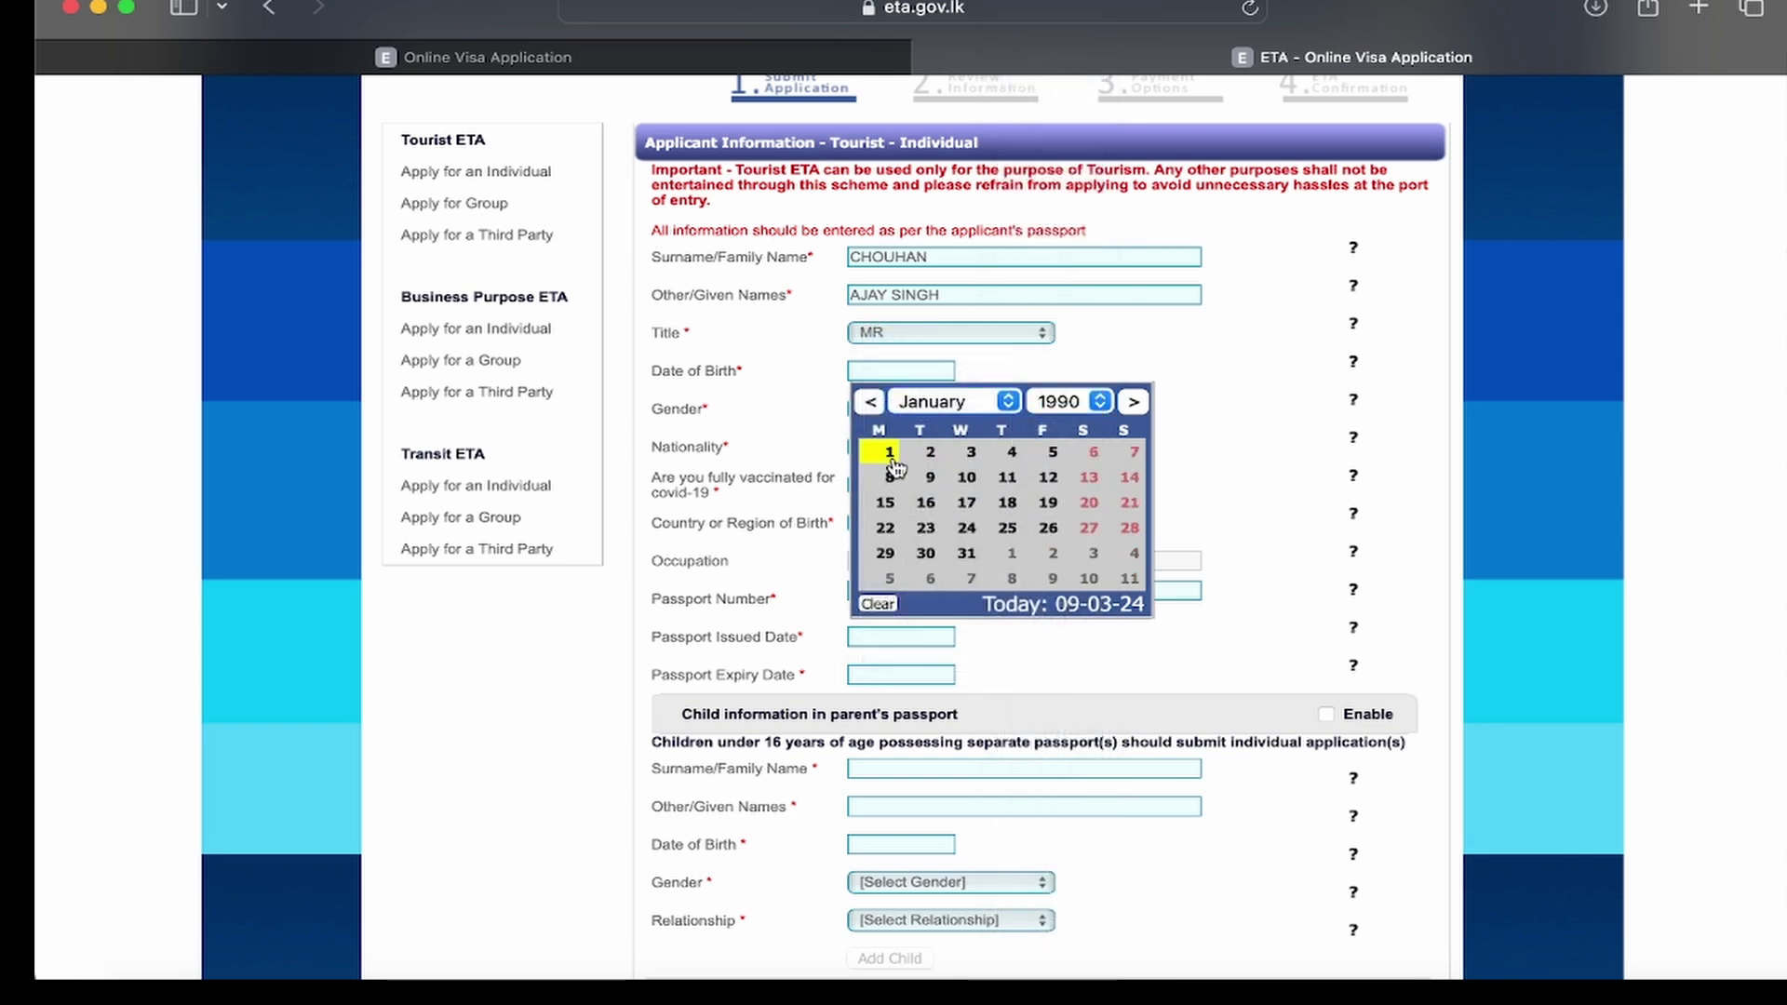
click(889, 455)
Step: Set the gender to Male and the nationality to INDIA (IND)
click(892, 409)
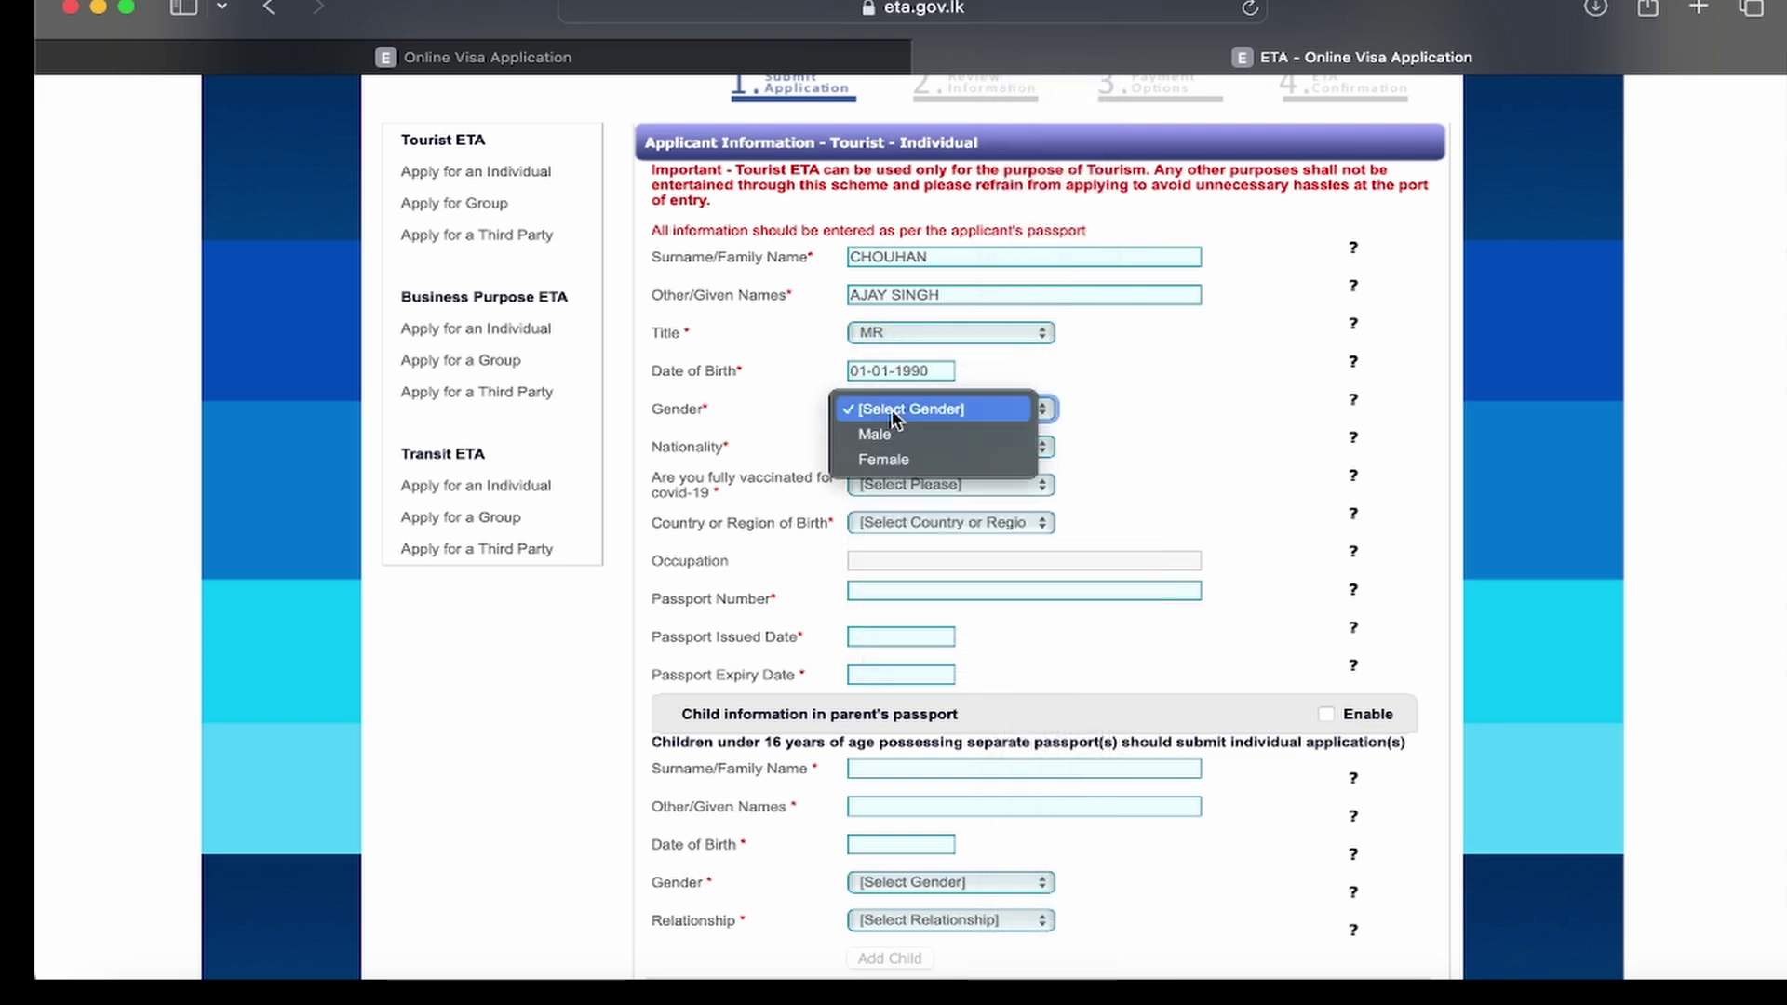
click(892, 432)
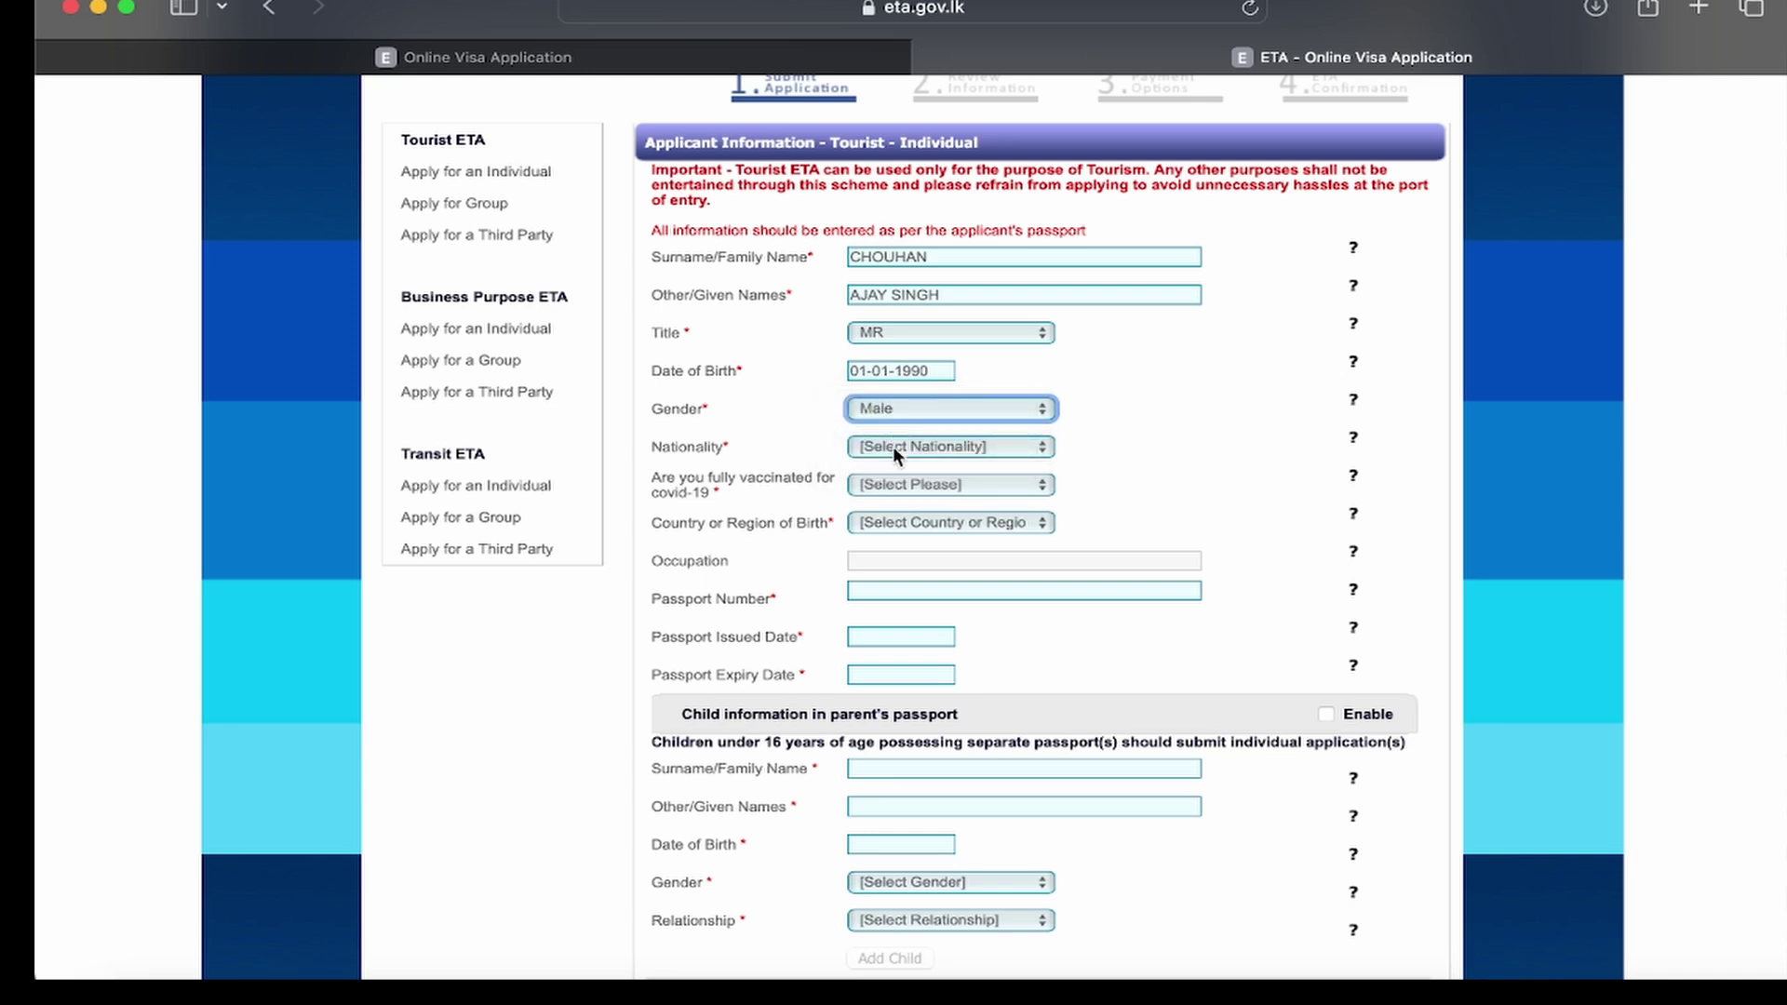
click(891, 446)
text(in)
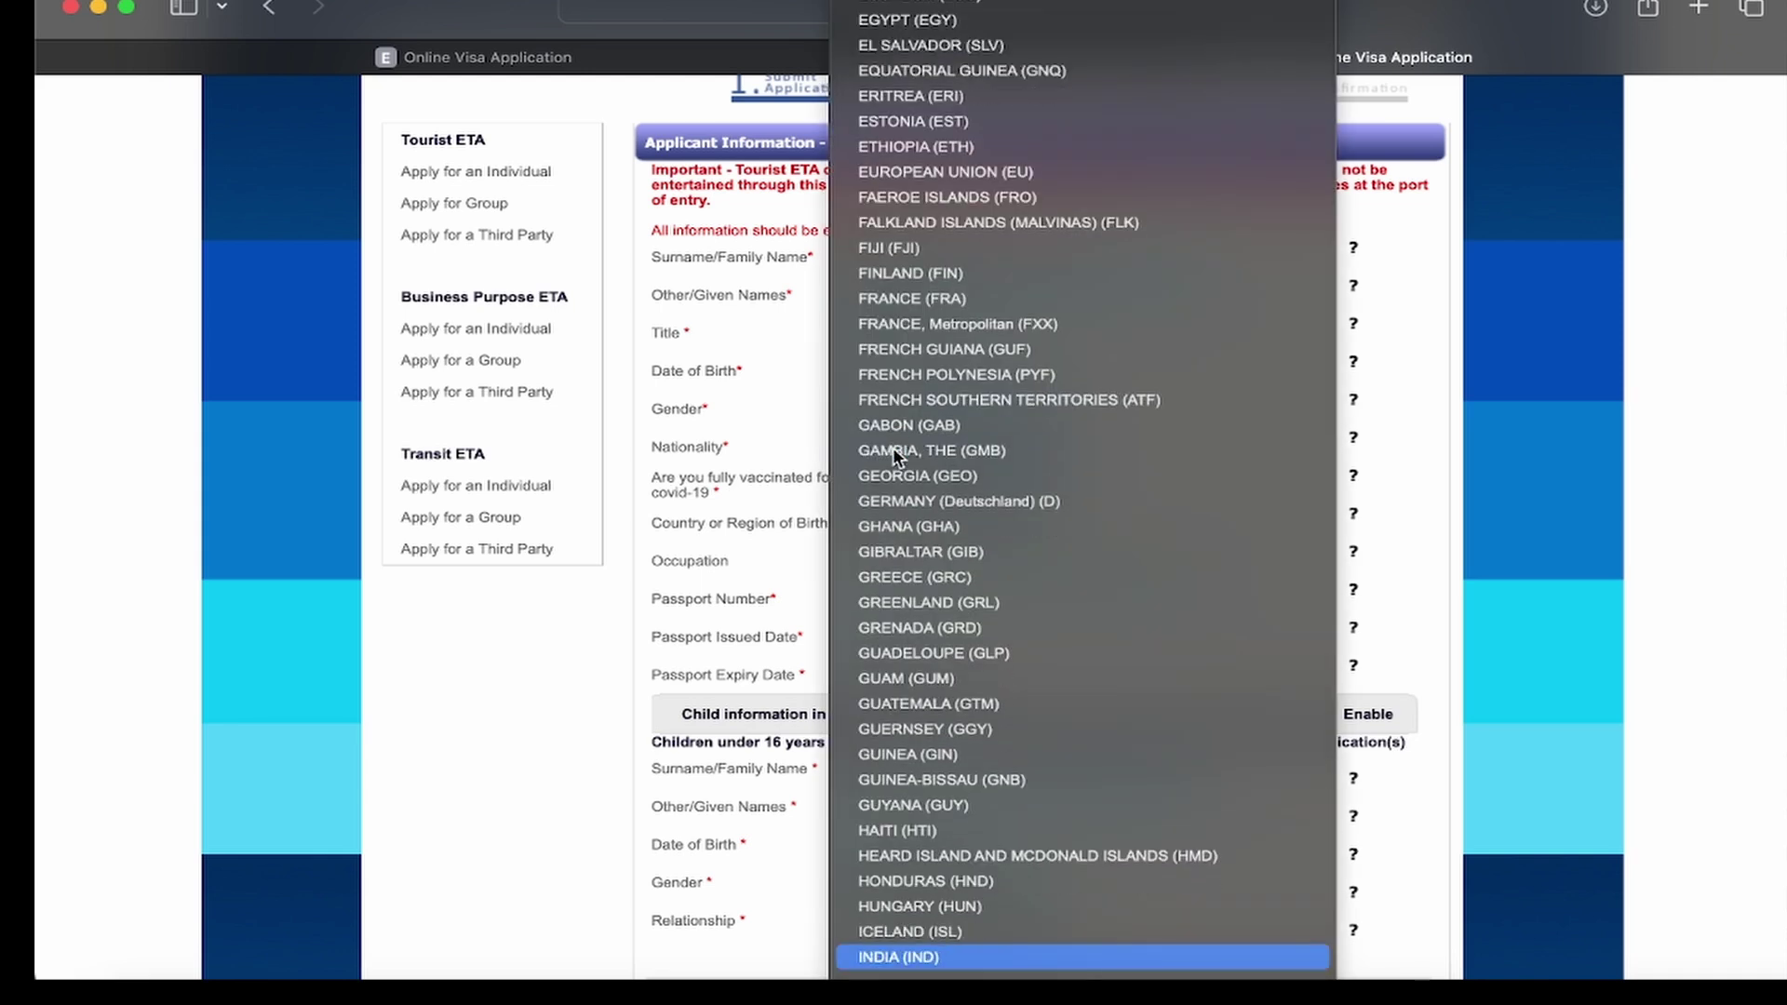
key(Return)
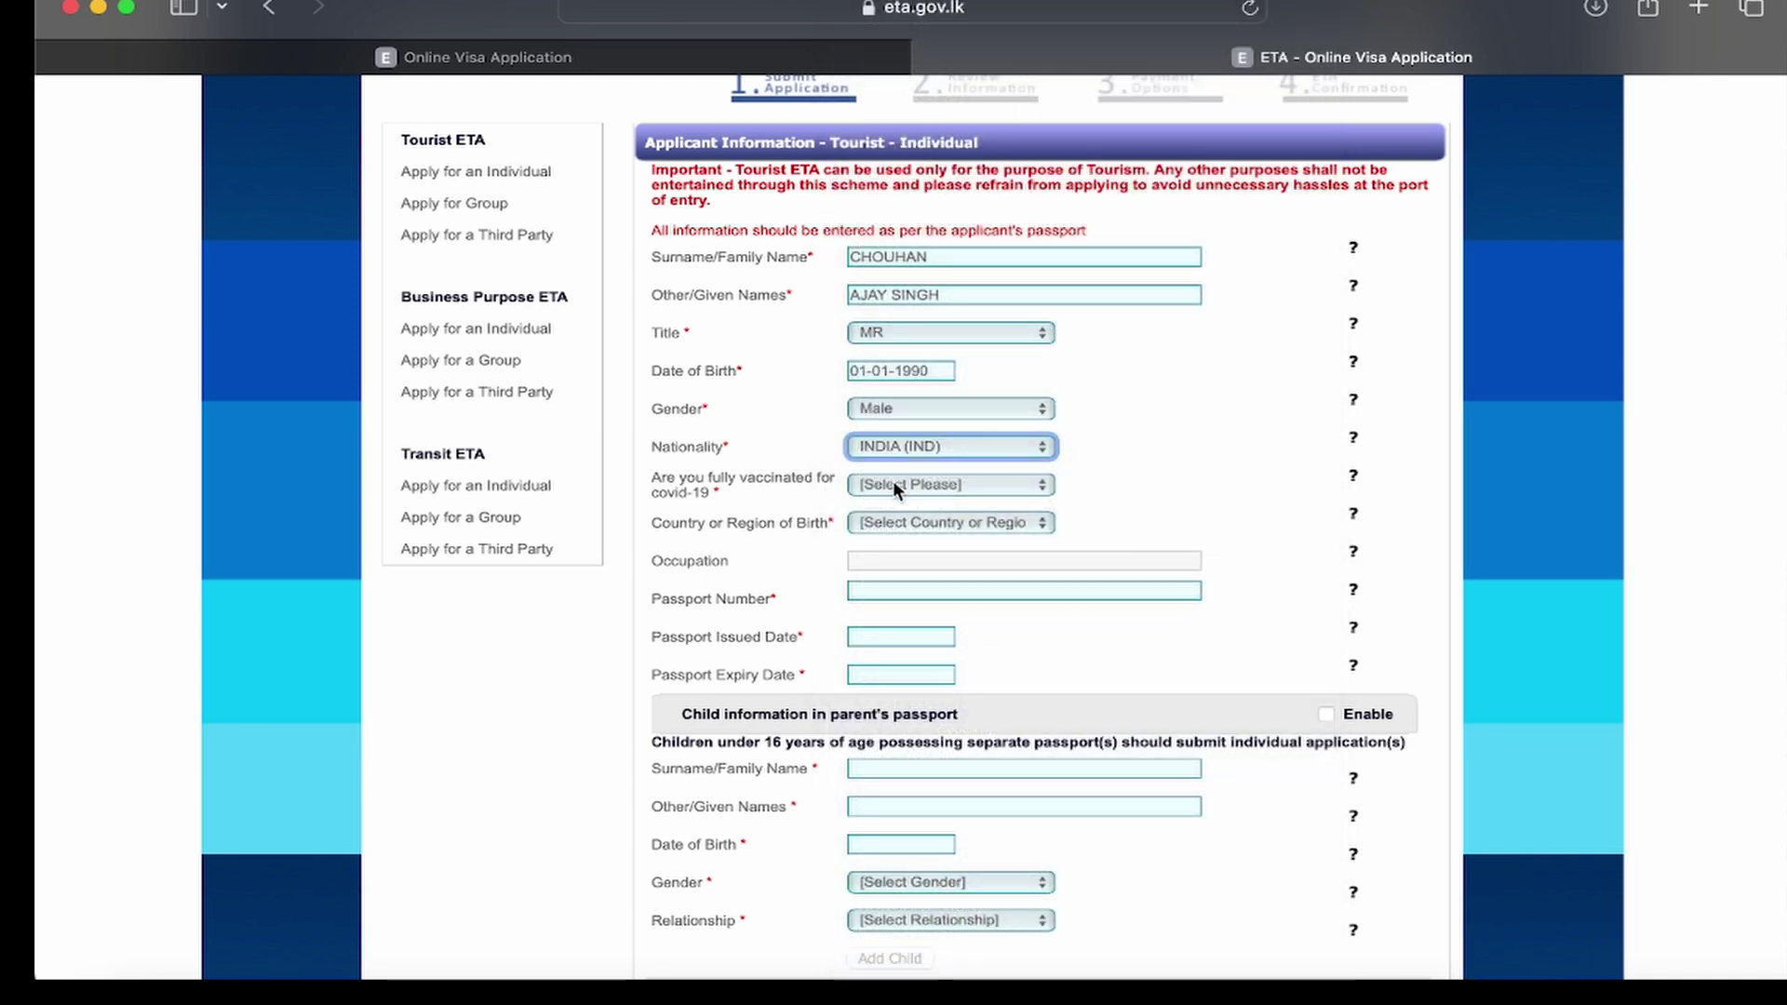
Step: Answer Yes to full vaccination, set country of birth INDIA (IND) and occupation BUSINESS
click(892, 482)
click(780, 506)
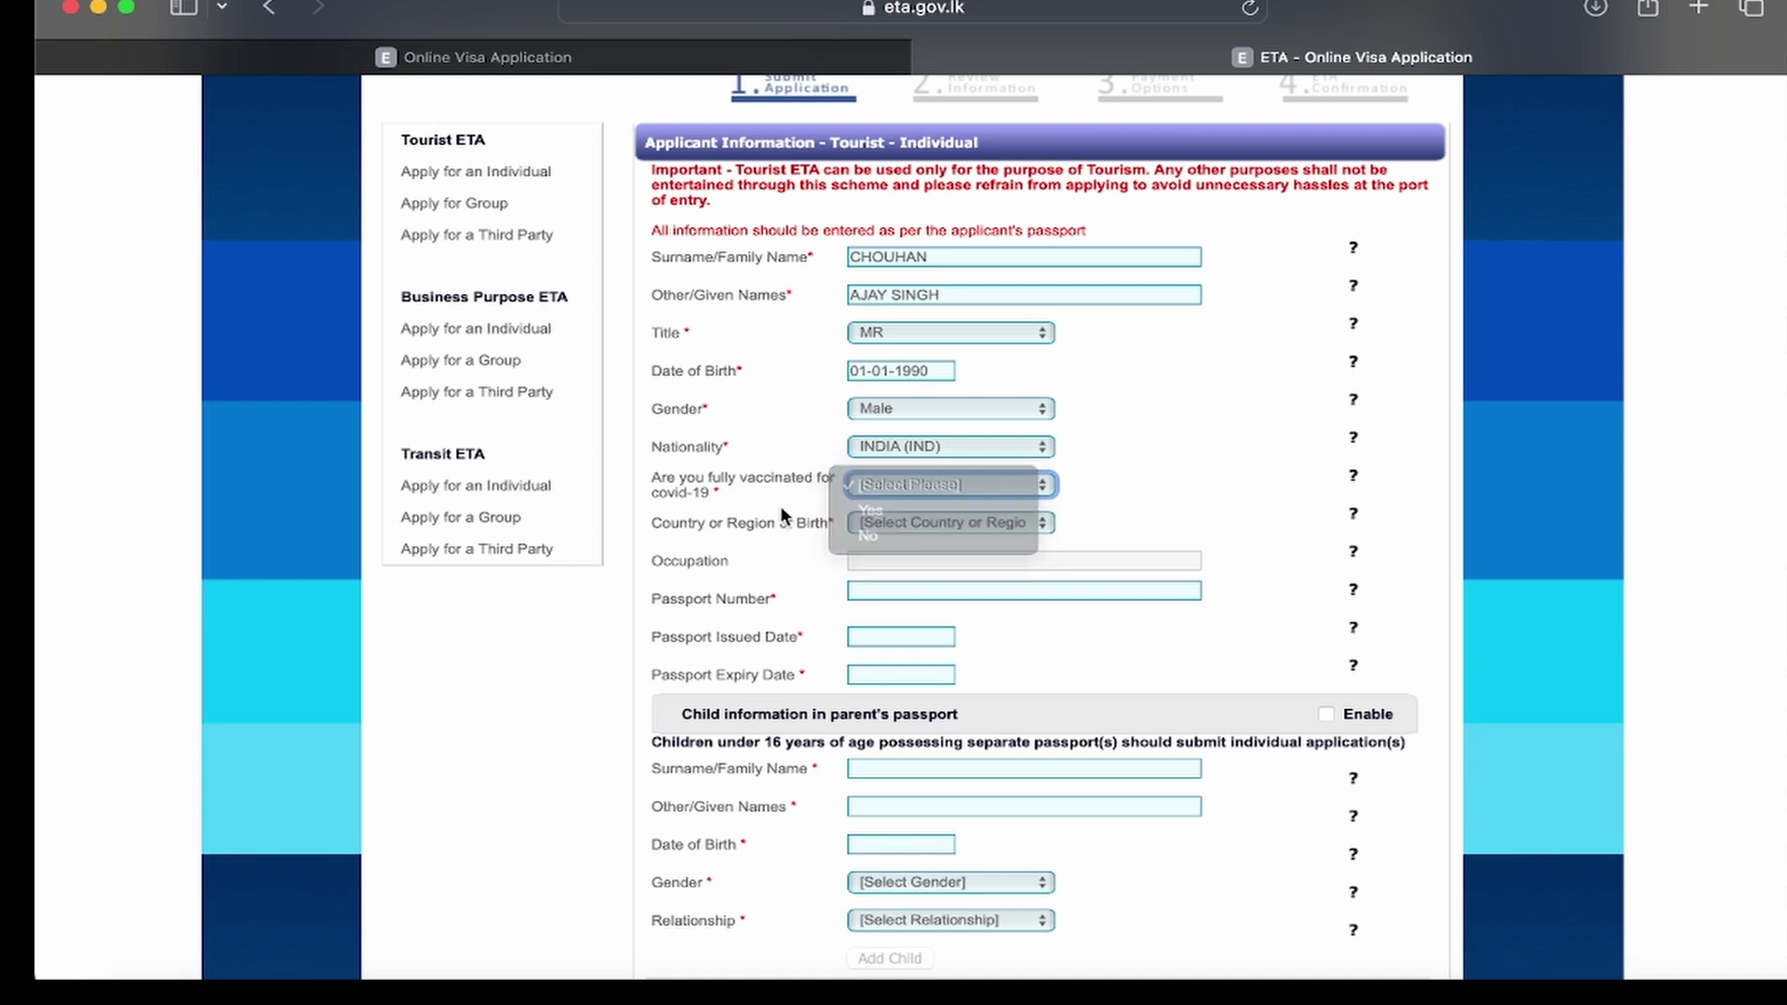
click(903, 480)
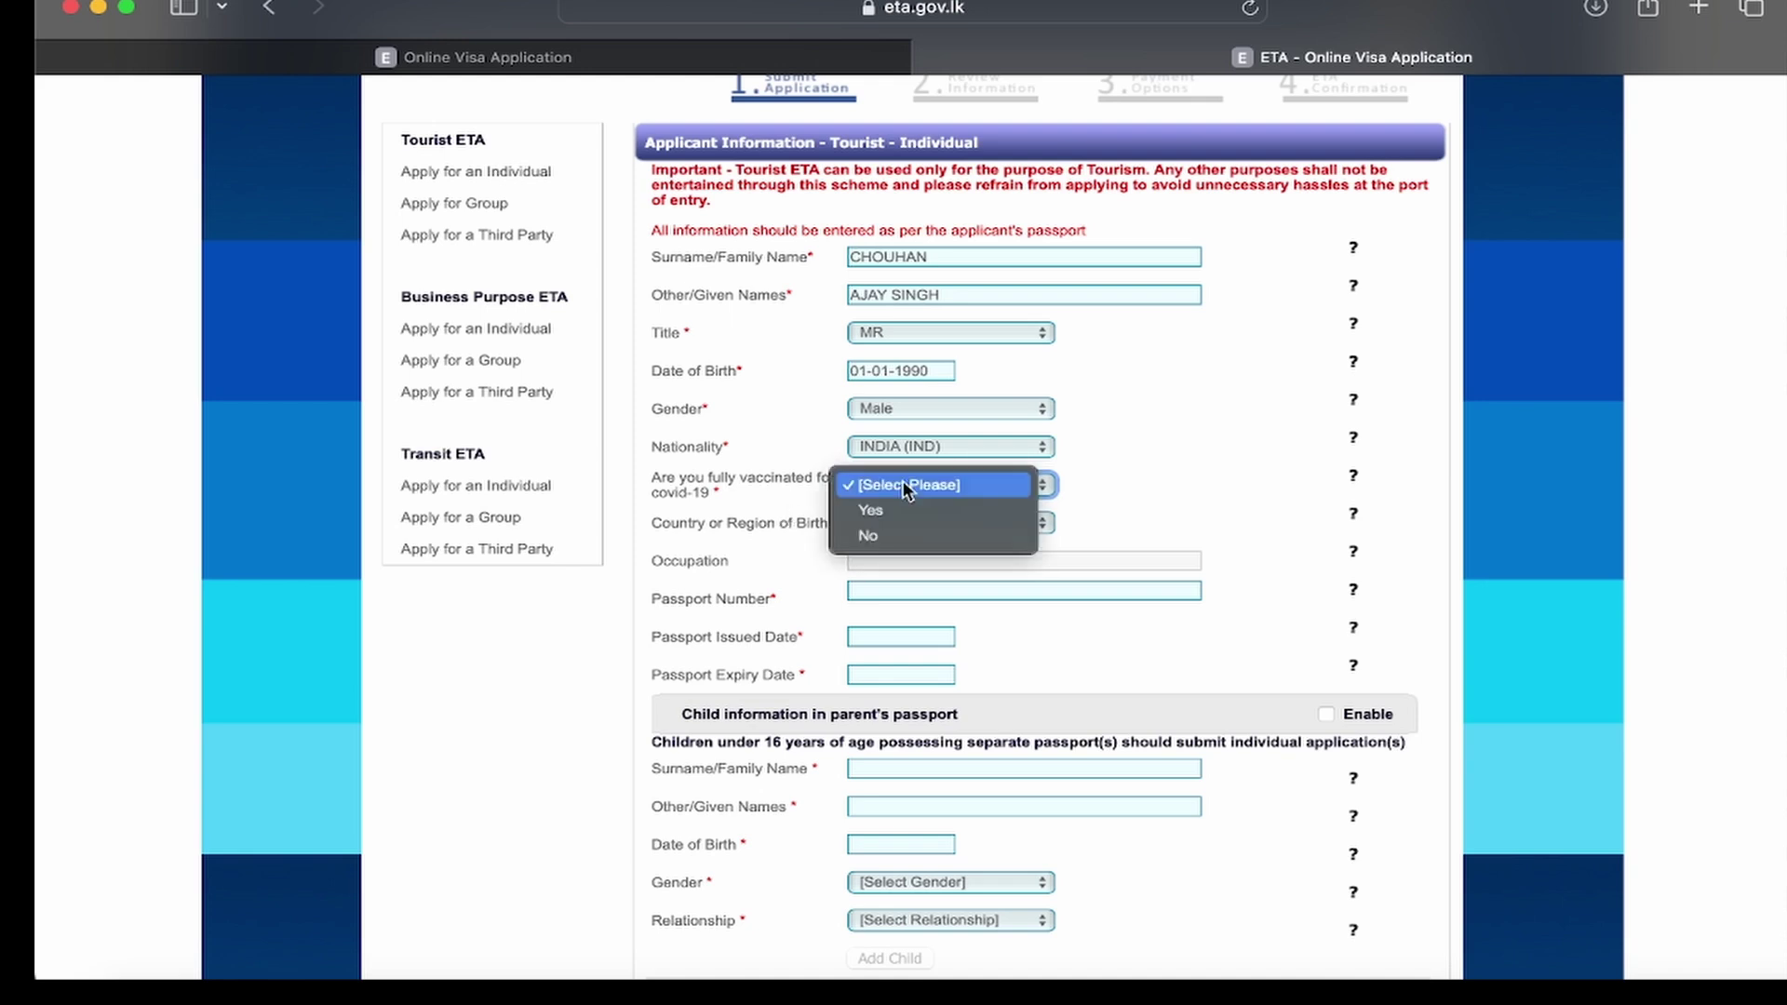
click(893, 502)
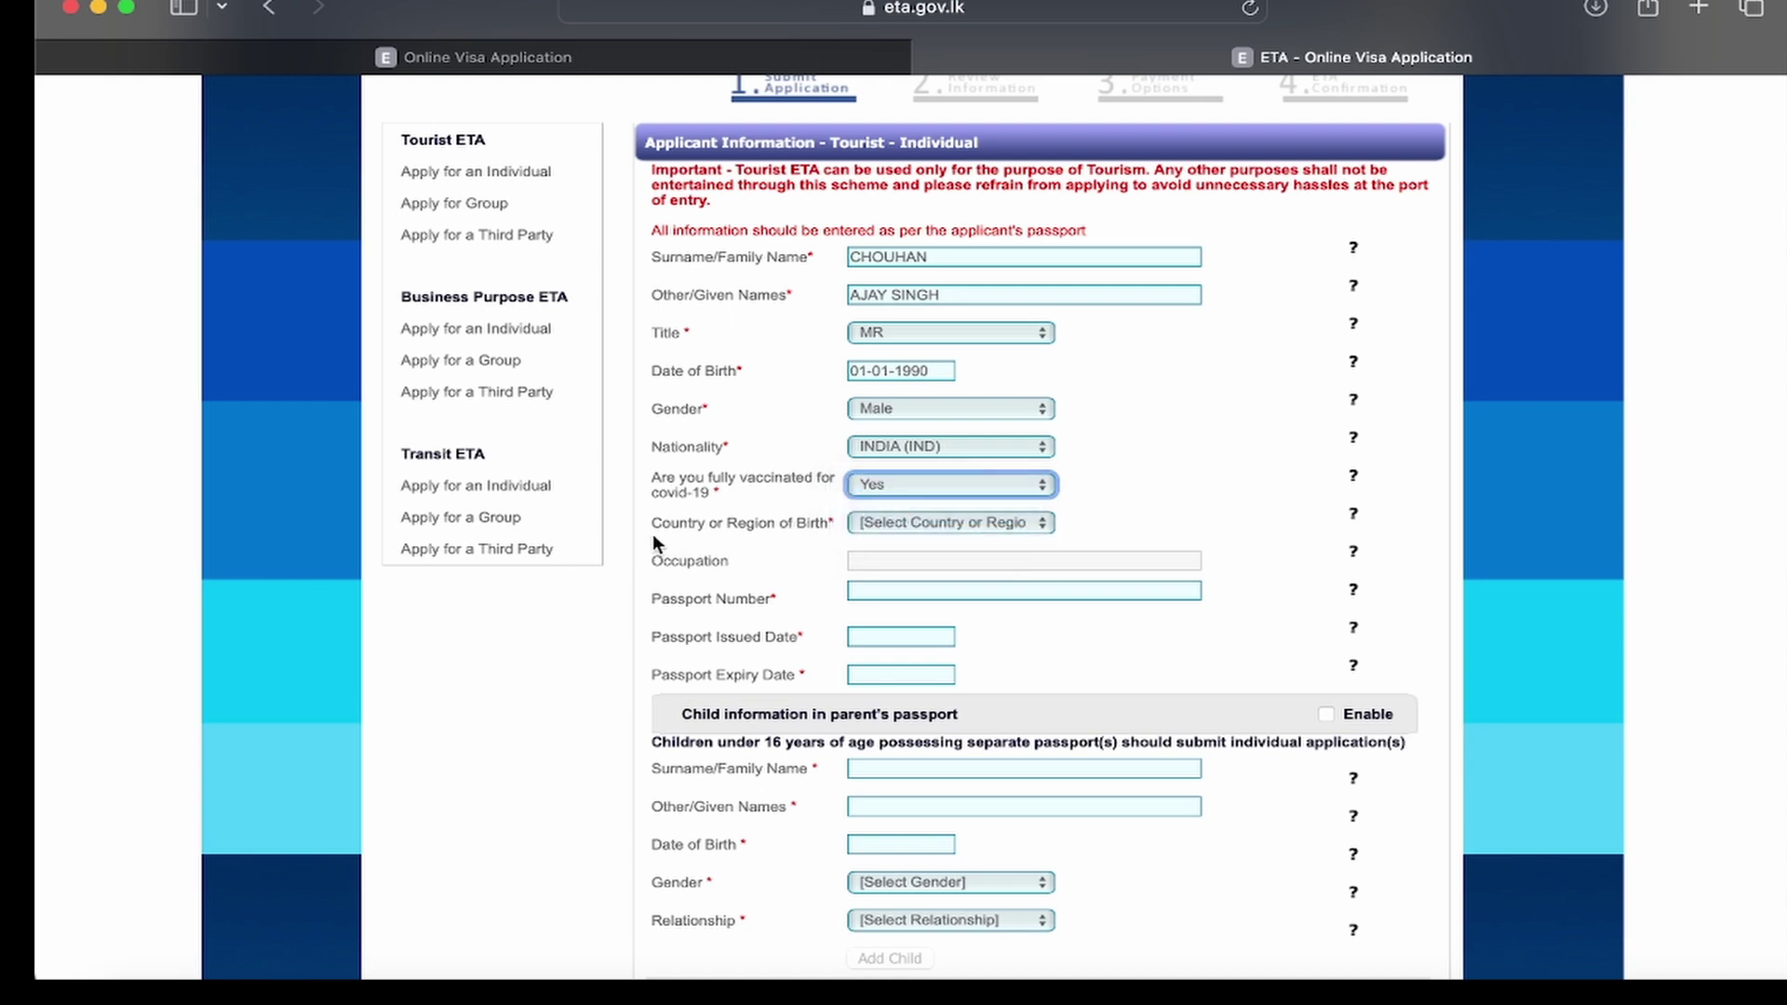
click(898, 524)
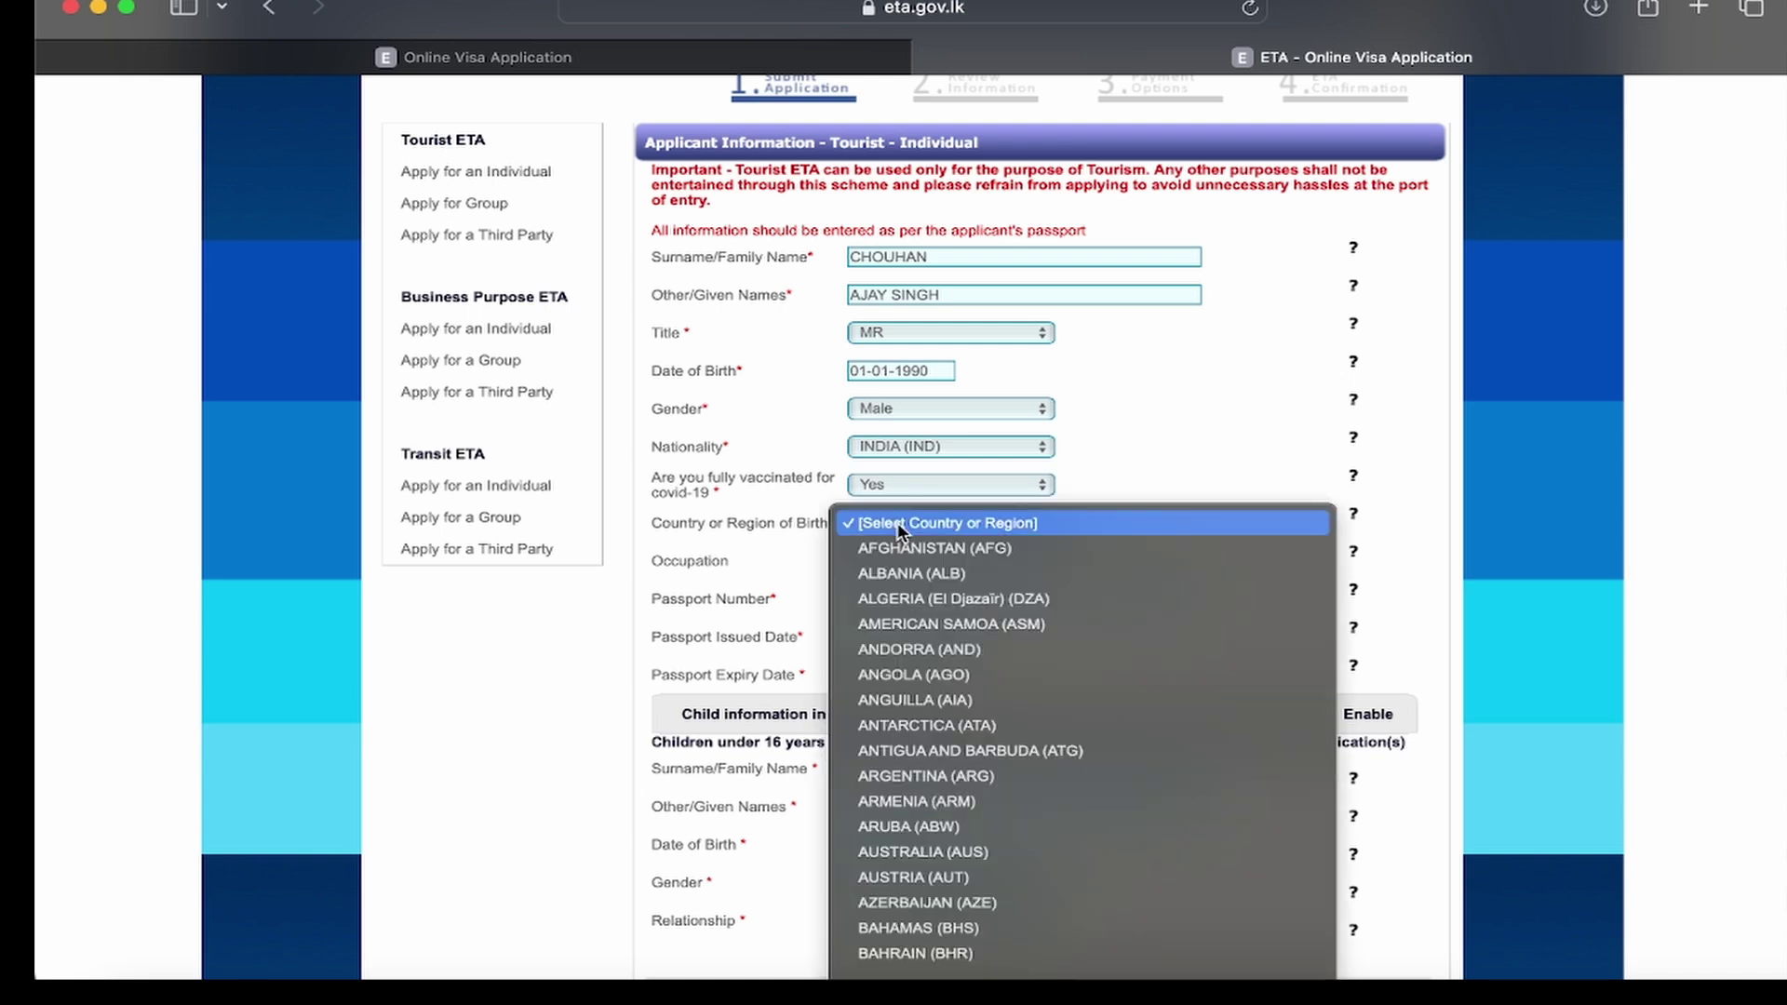
text(india)
key(Return)
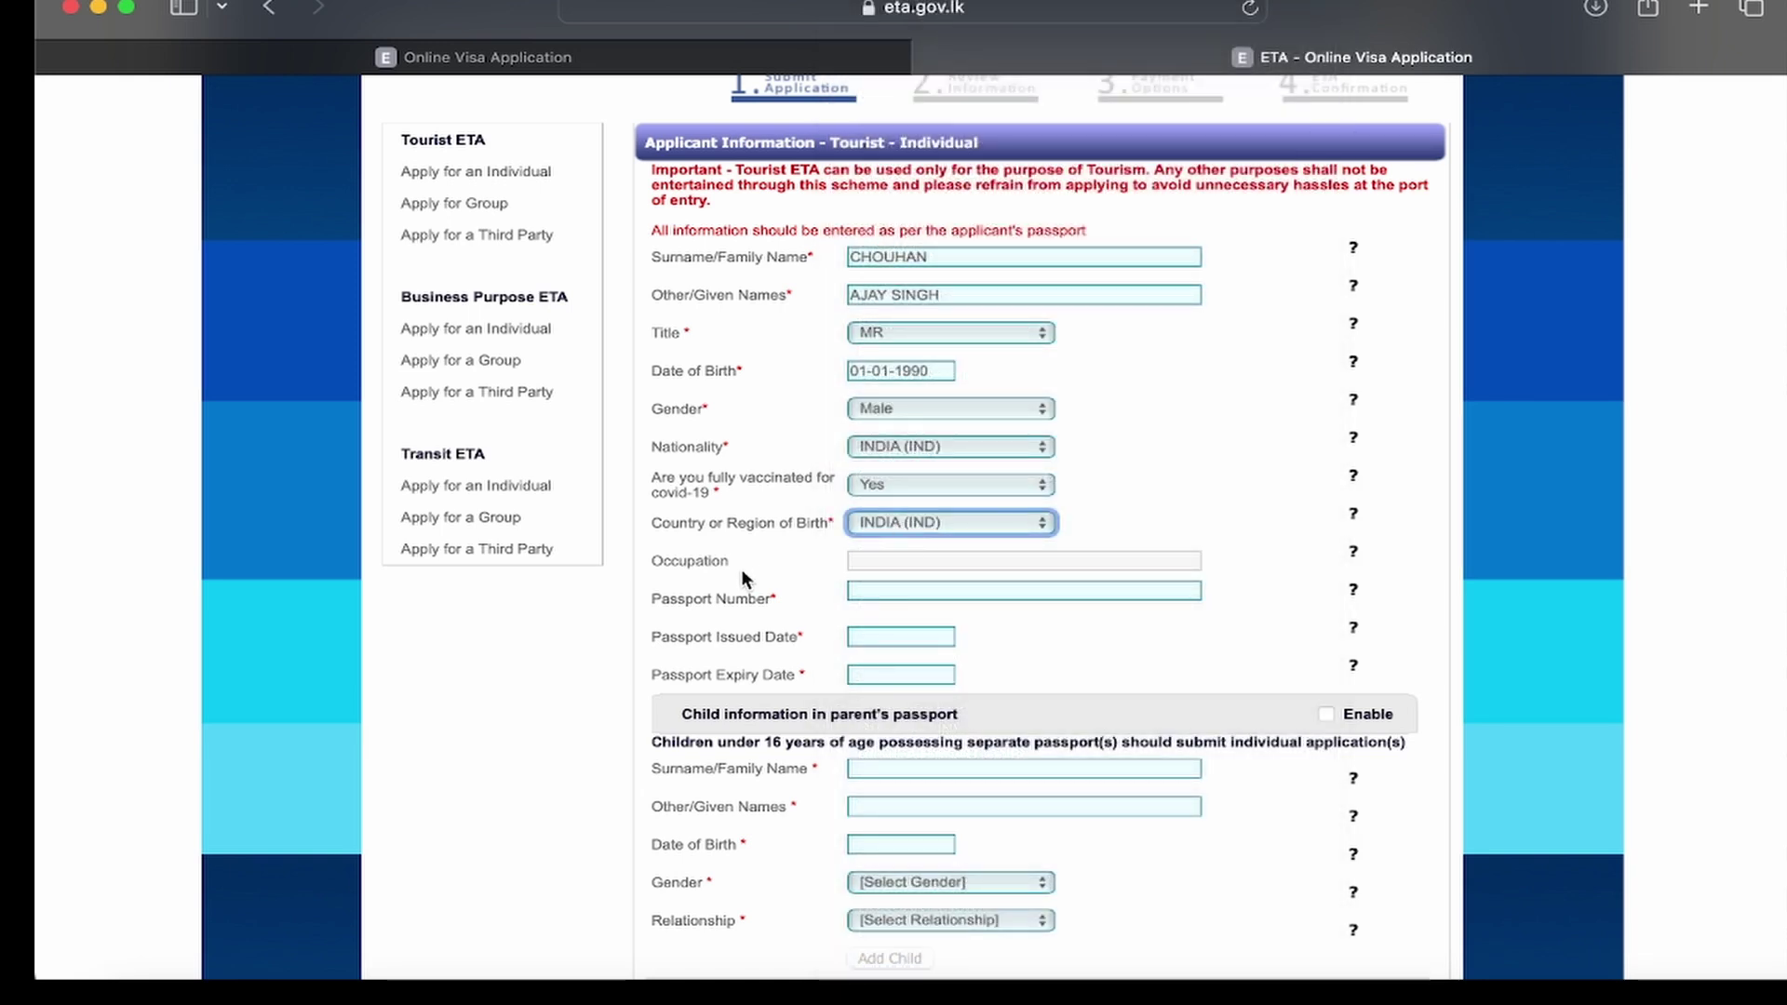
key(Tab)
text(BUSINESS)
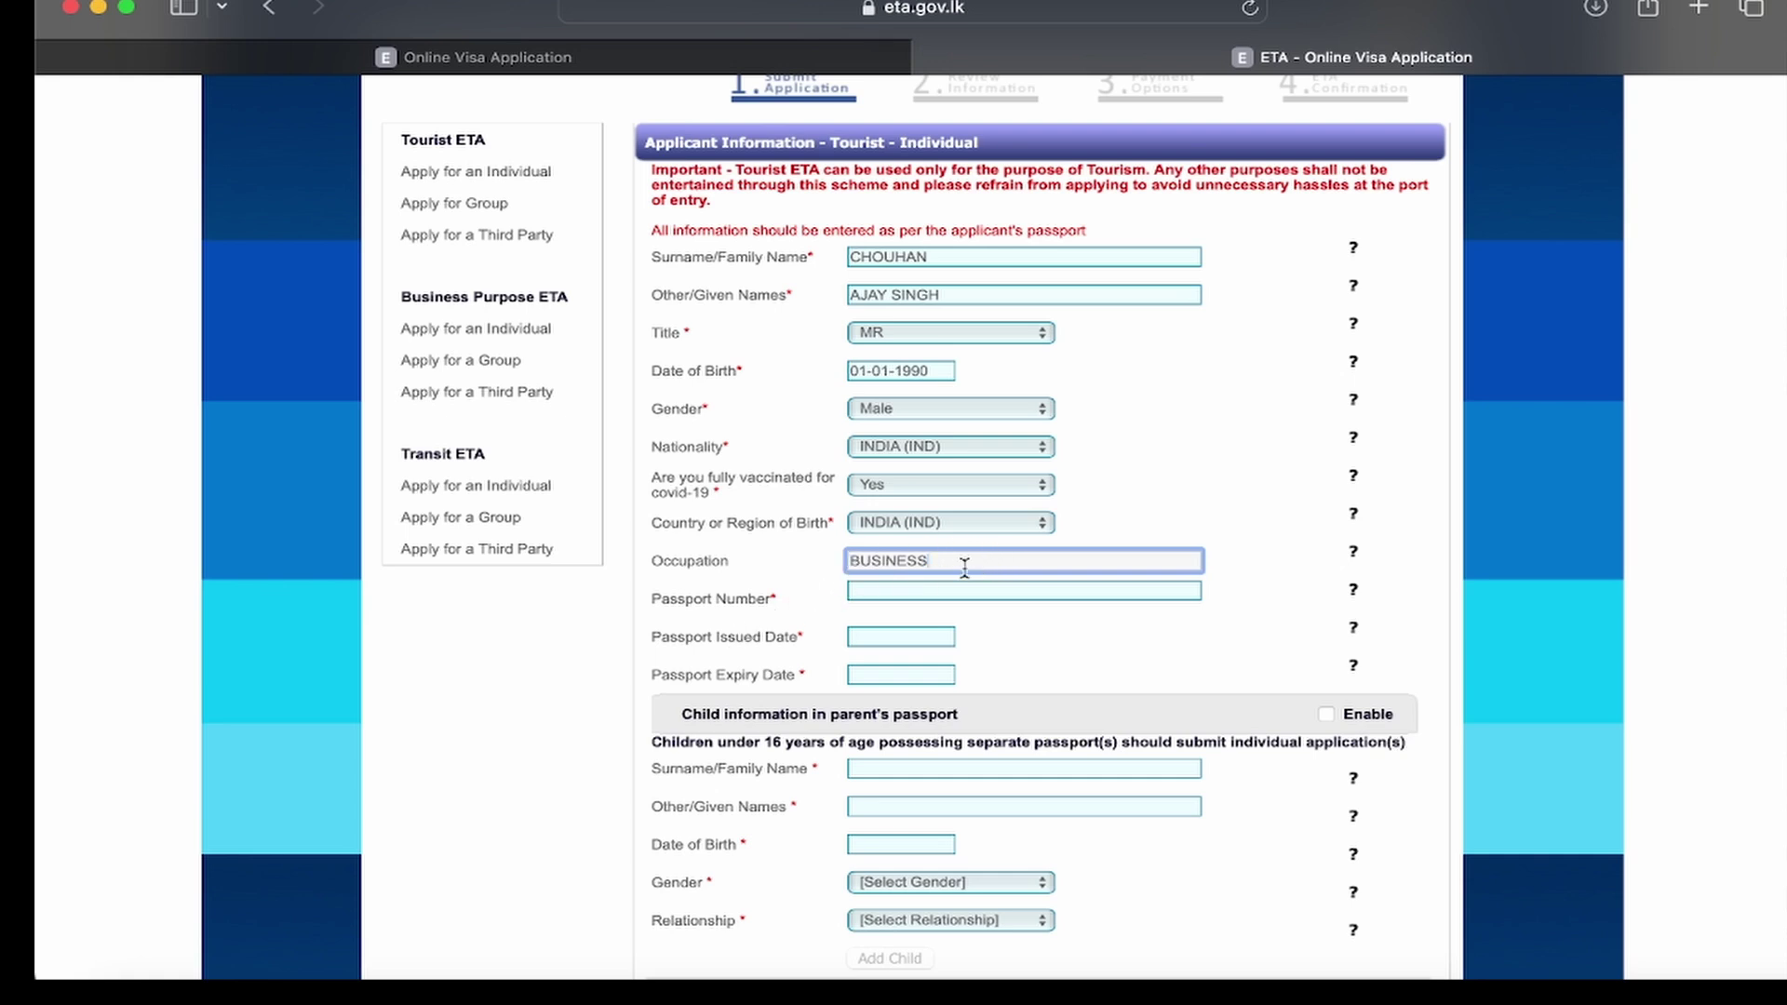
Step: Enter the passport number and set the issued date to 03-01-2023
click(869, 599)
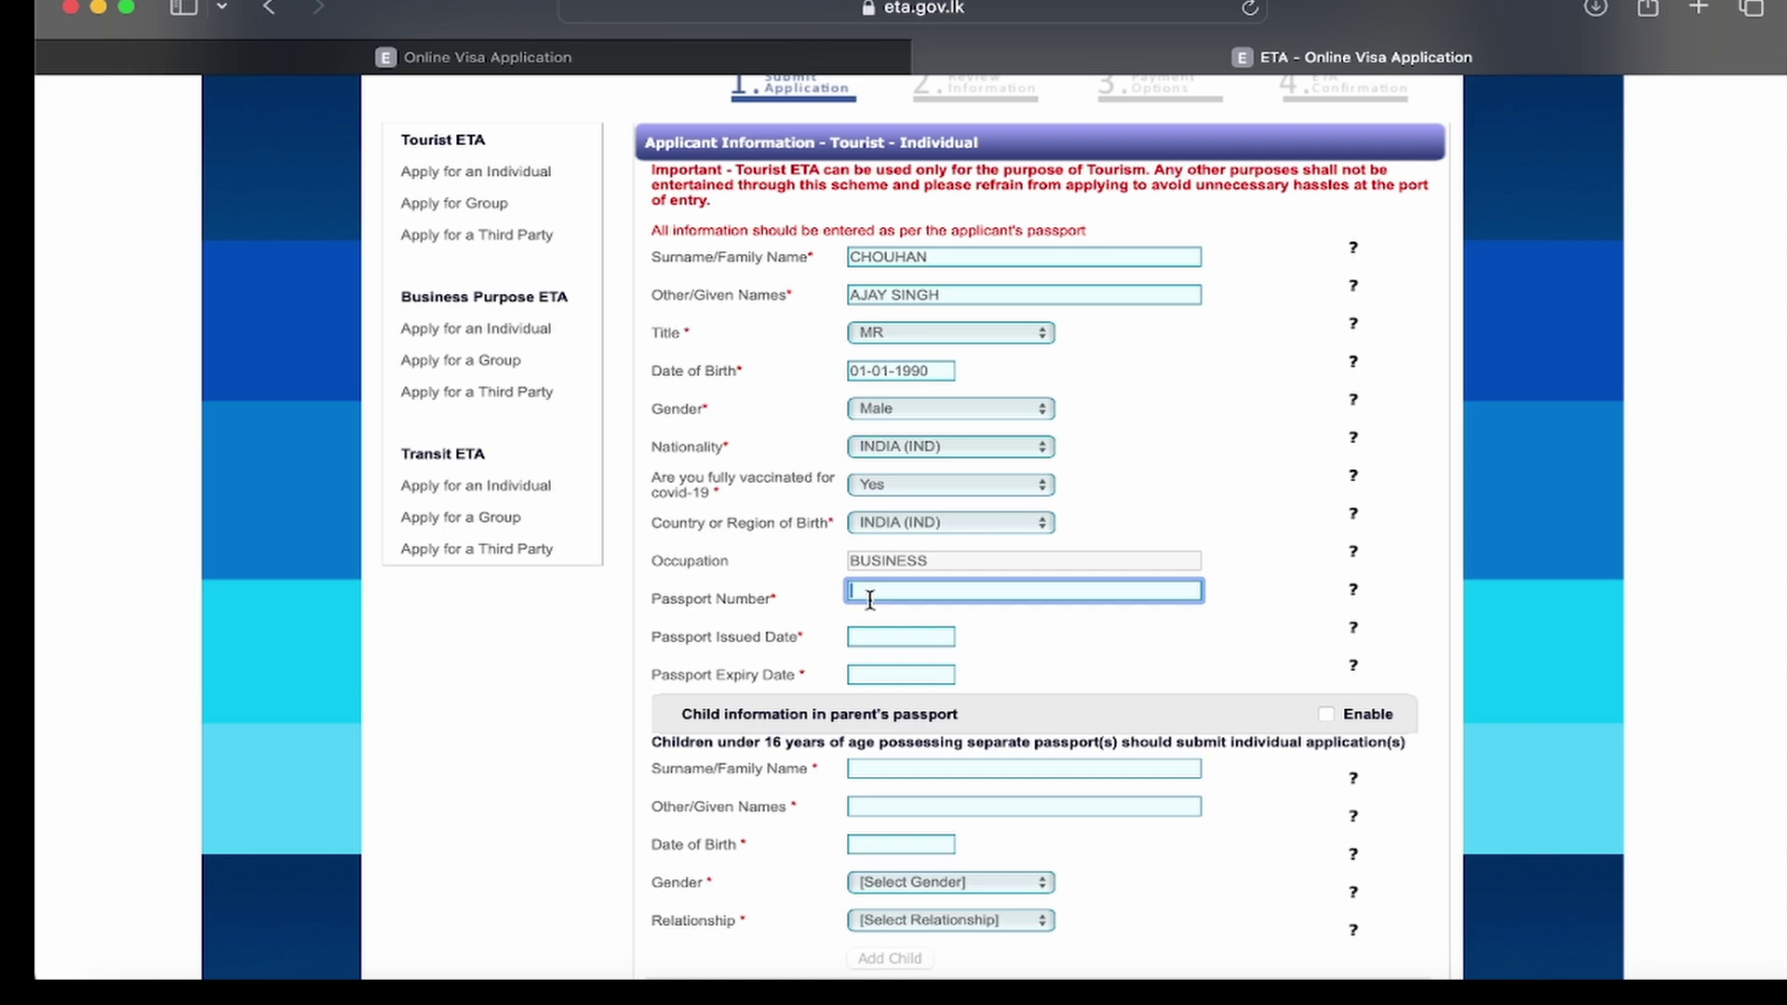
click(870, 635)
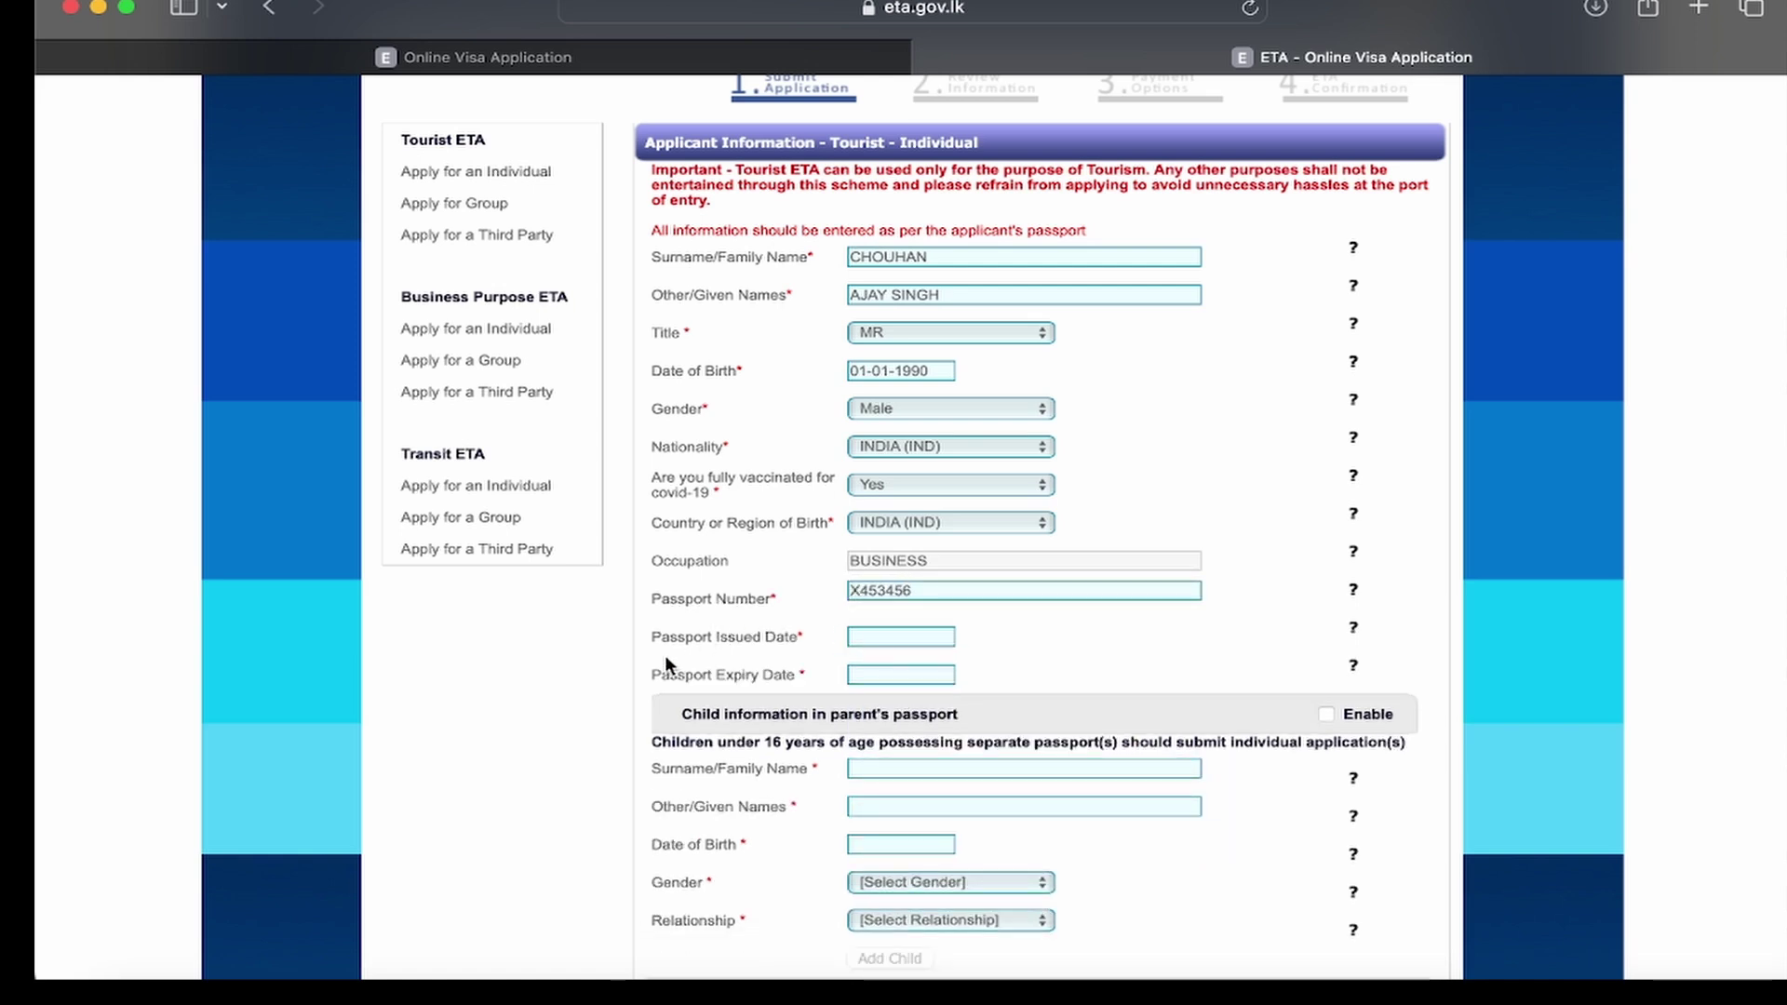
click(903, 637)
click(1060, 668)
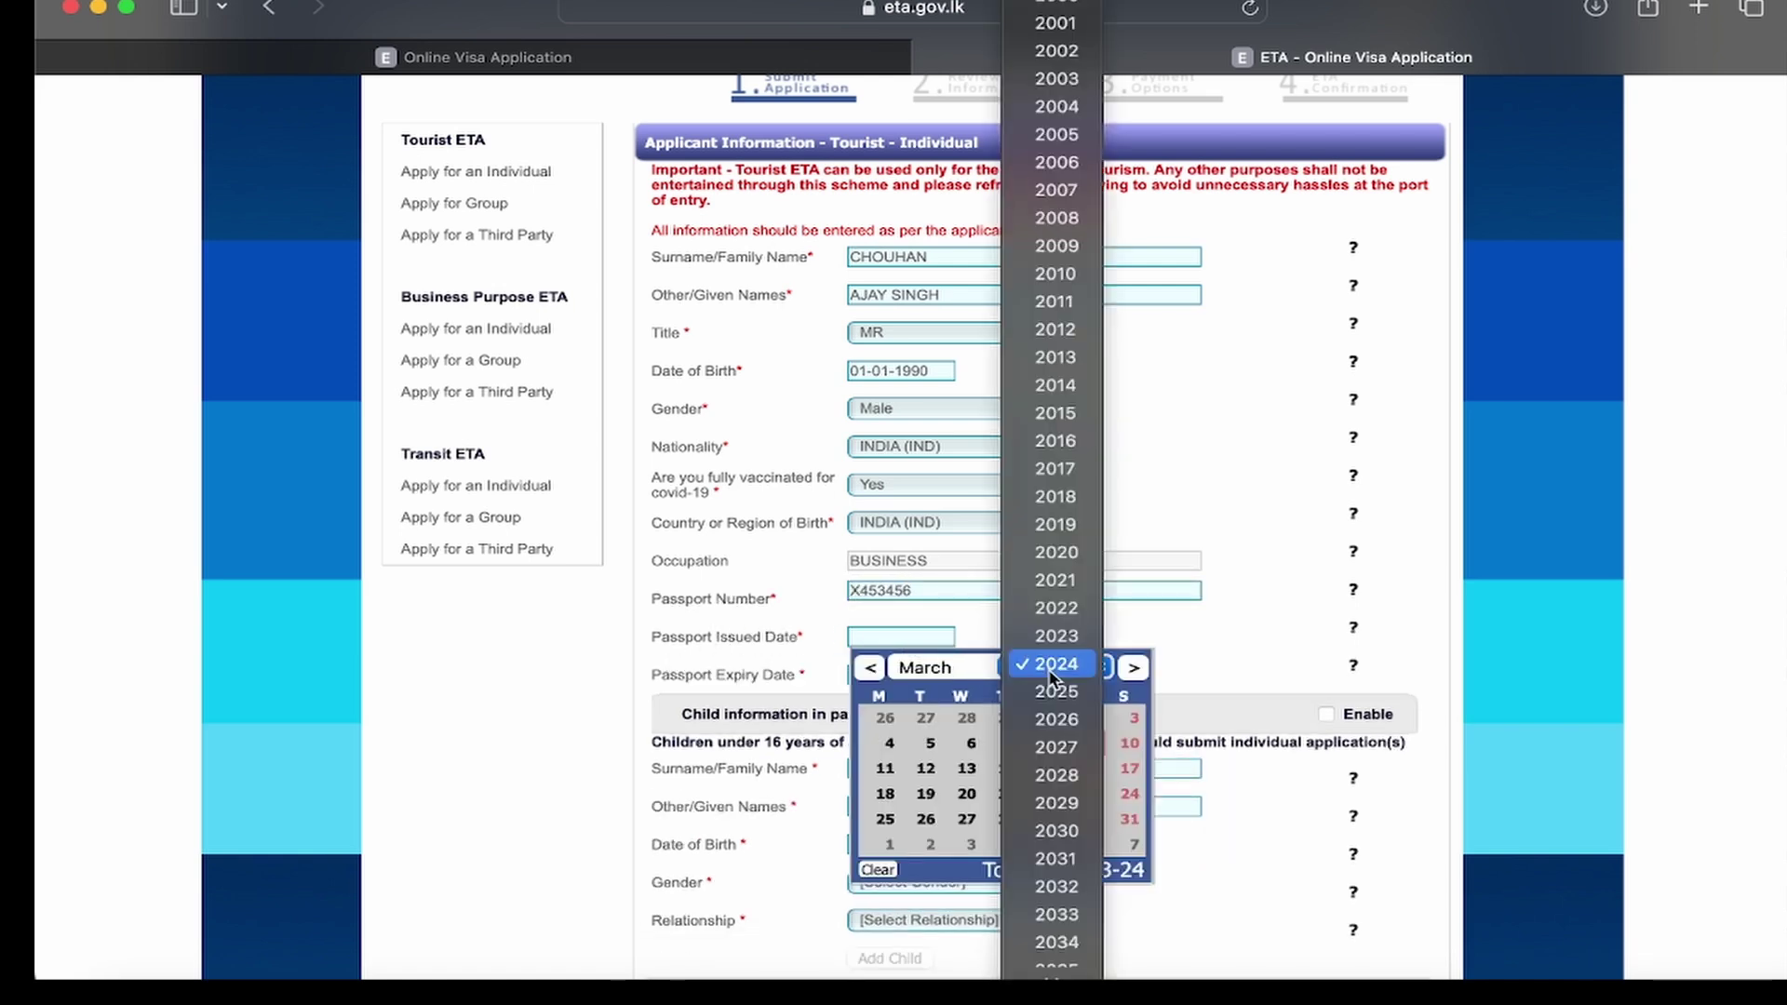
click(1051, 634)
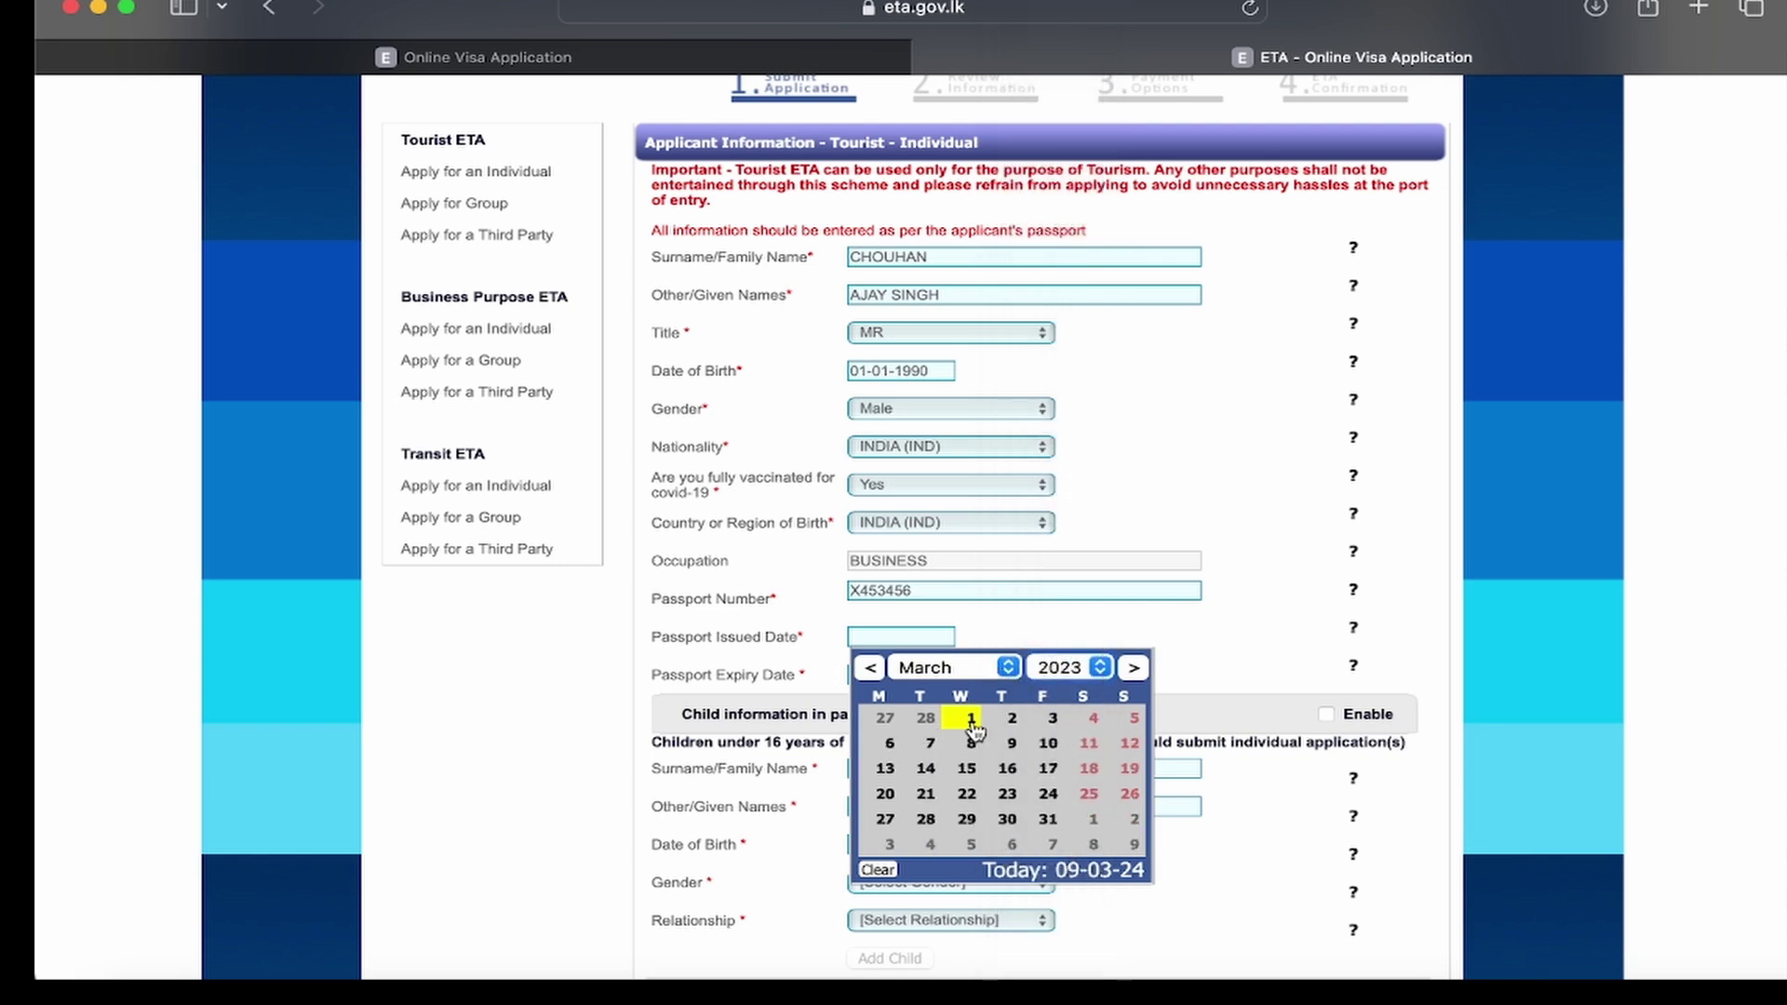
click(971, 717)
Step: Set the passport expiry date to 02-28-2033
click(921, 674)
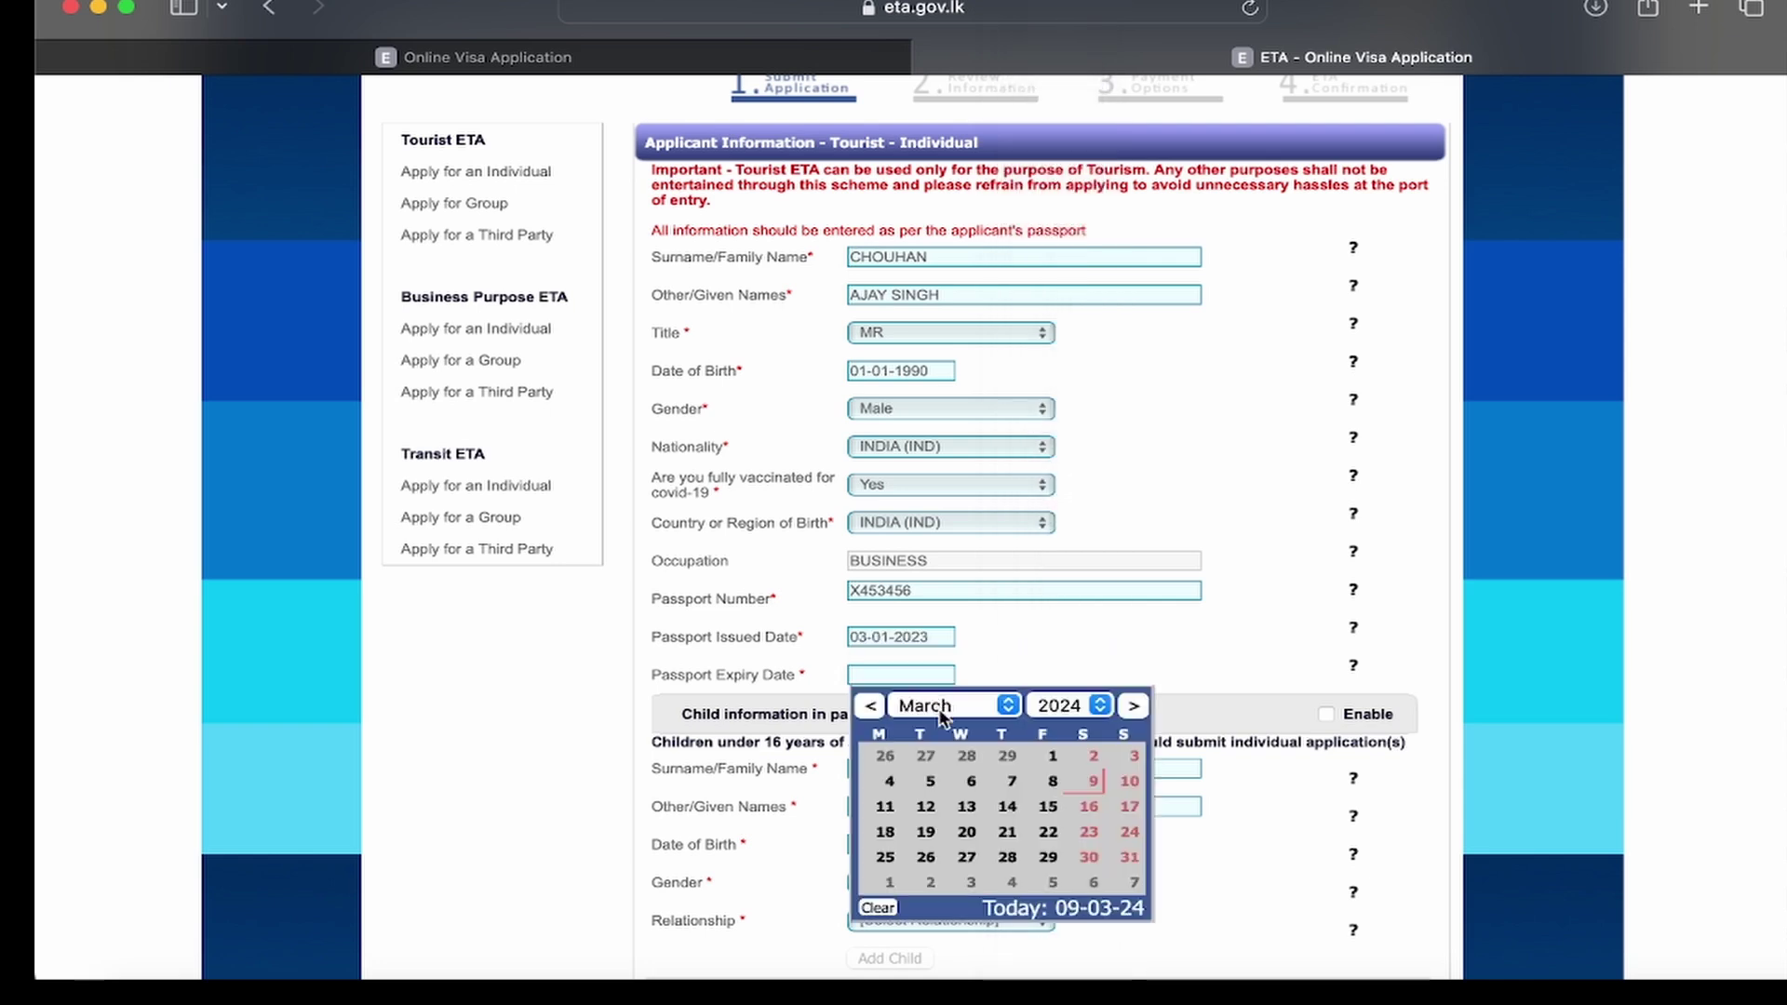
click(1061, 706)
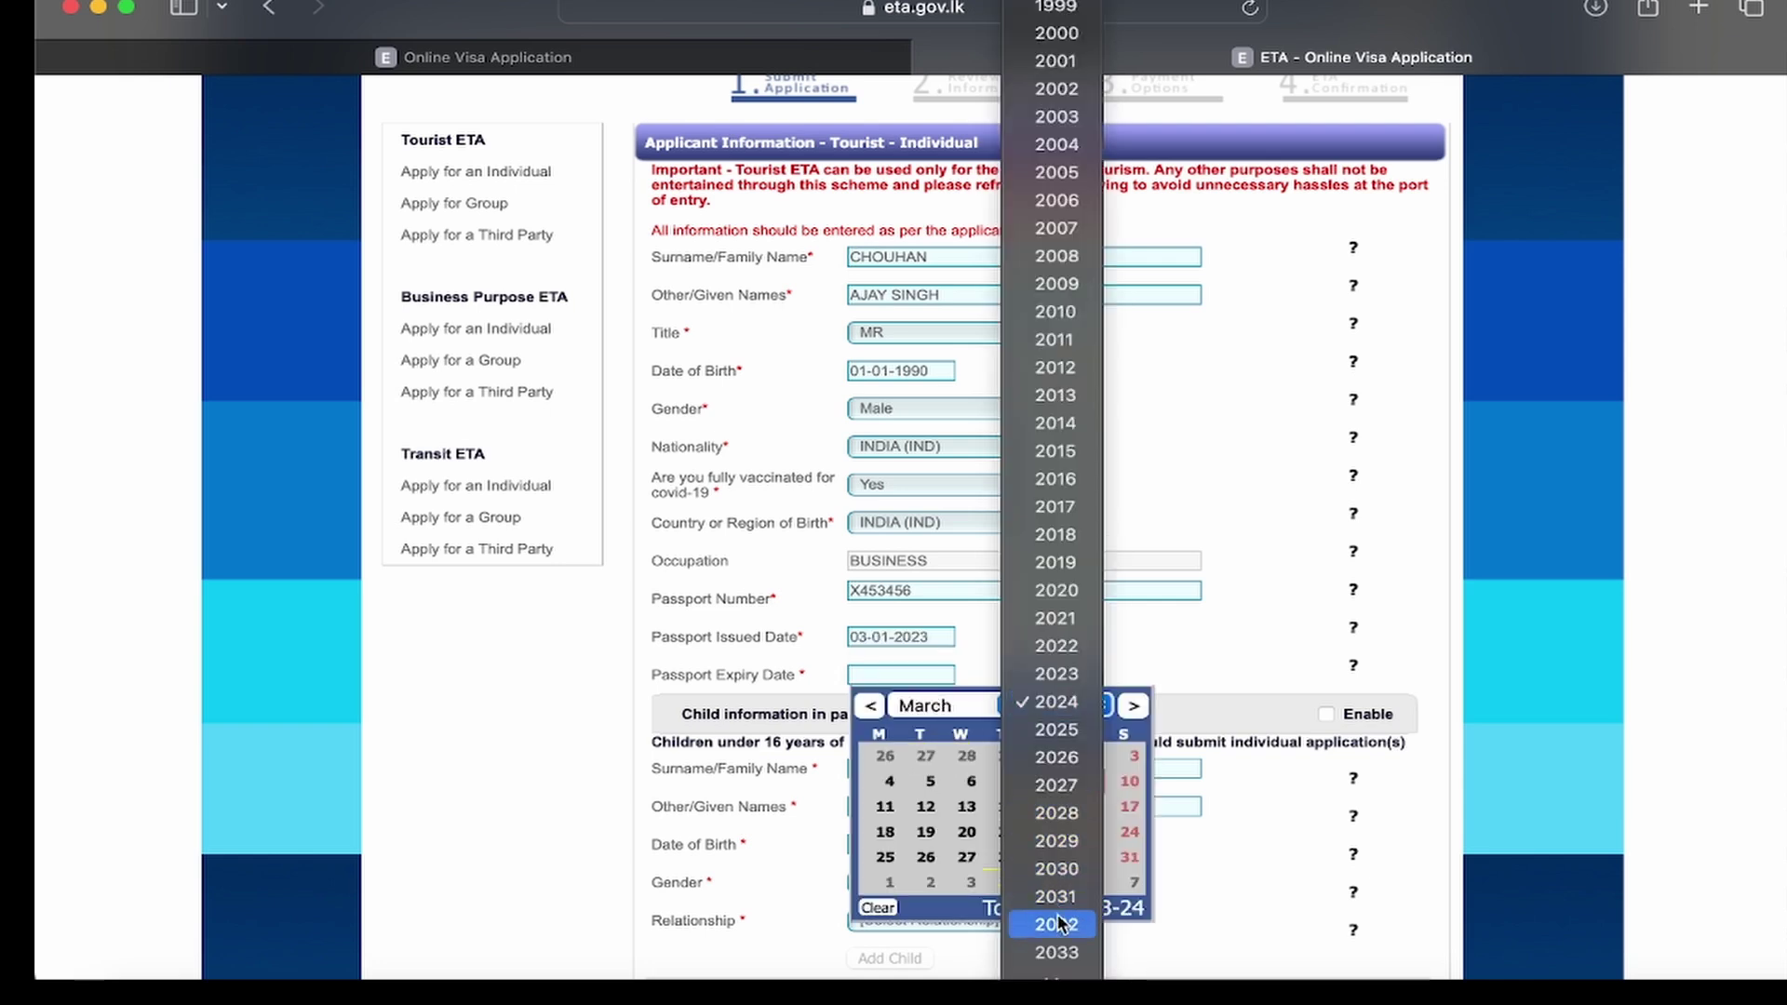
click(1057, 952)
click(949, 706)
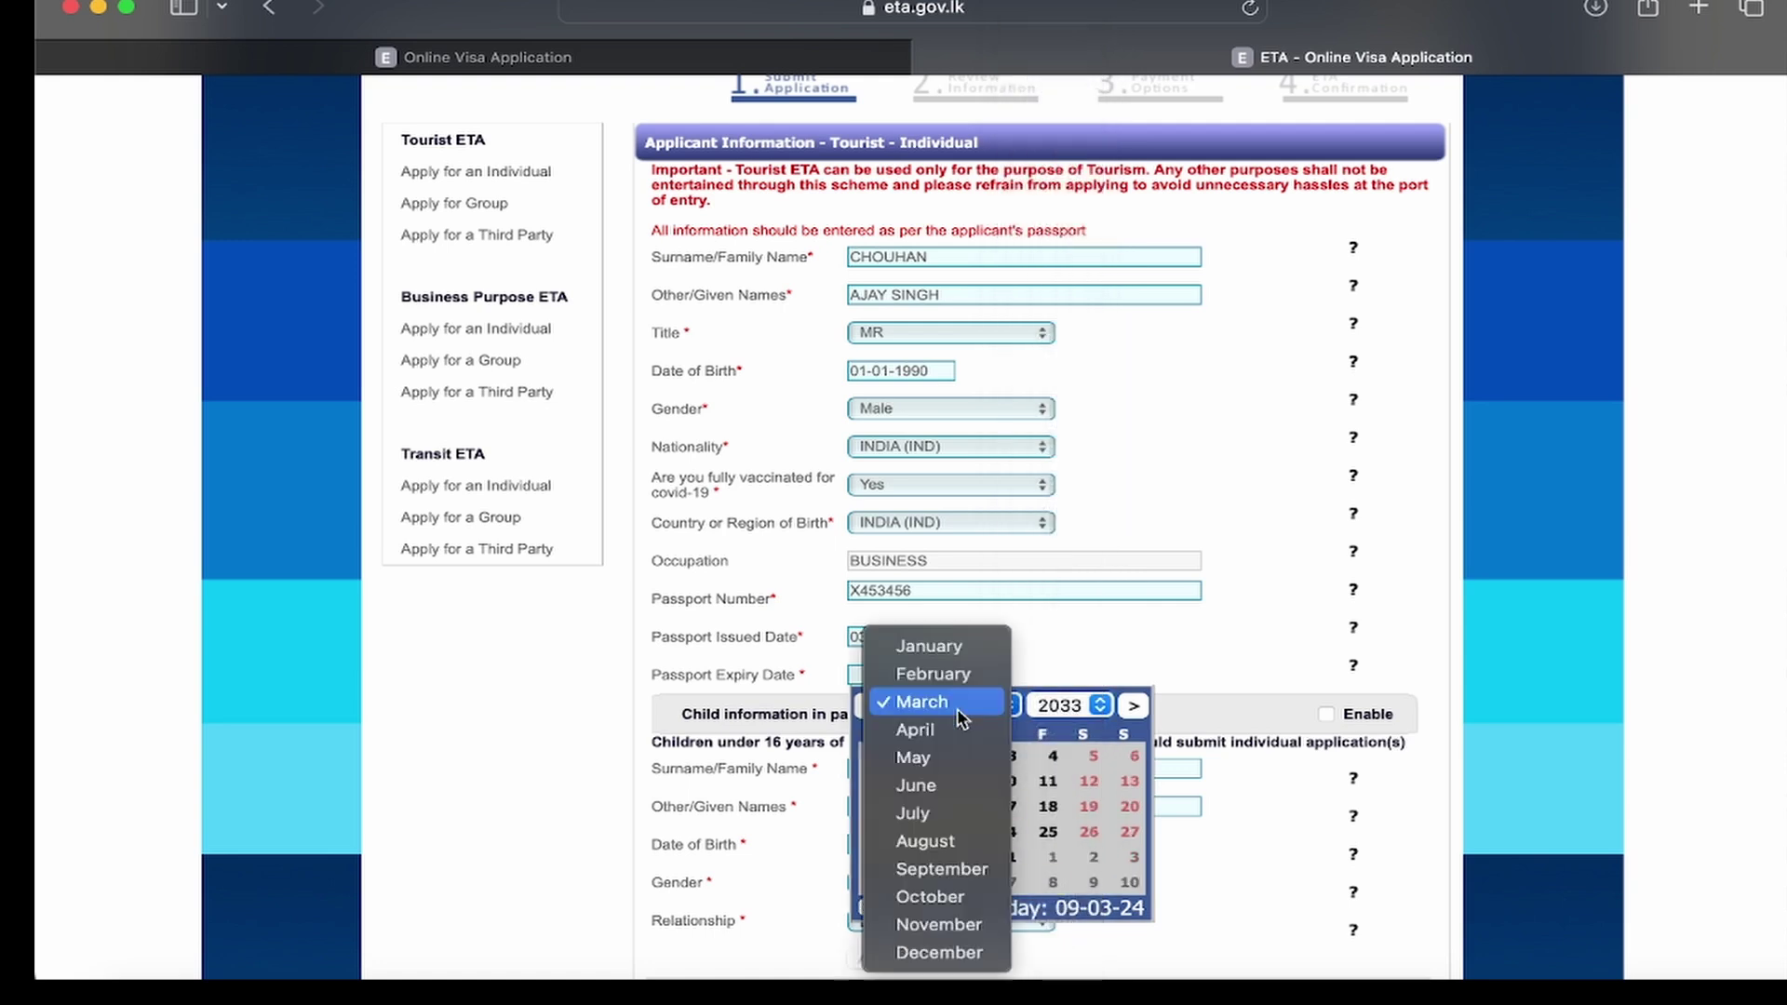
click(931, 671)
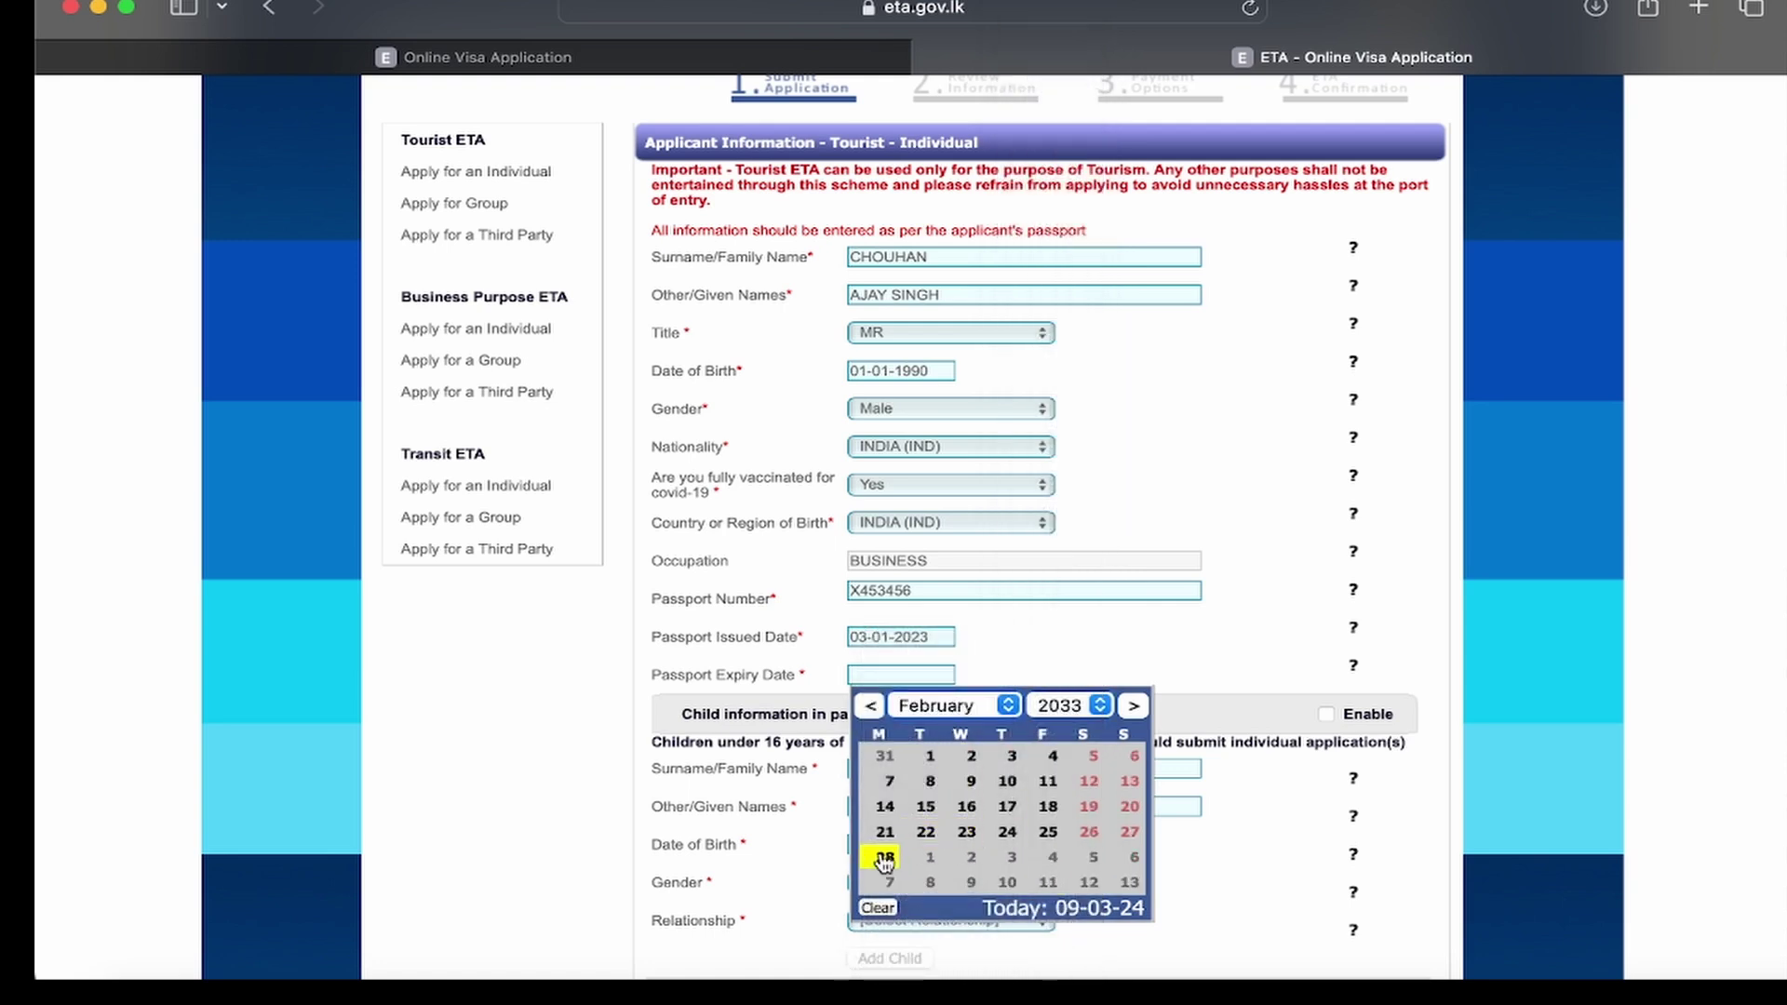
click(886, 856)
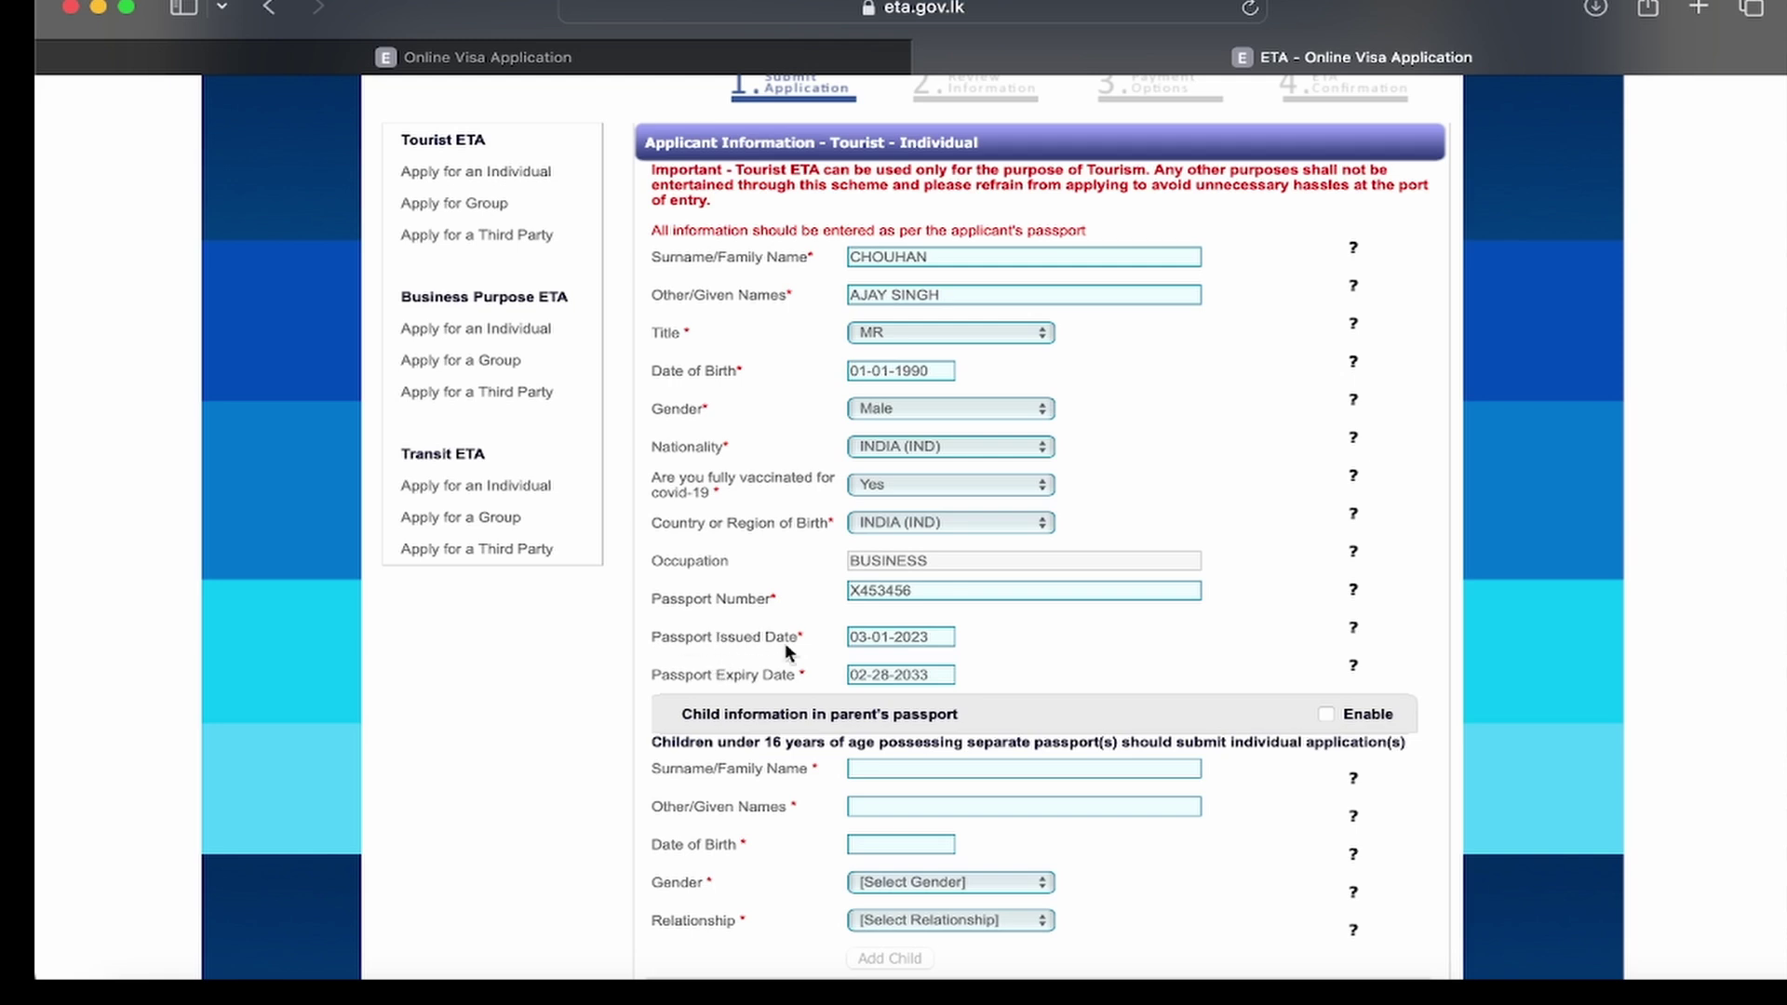
Step: Scroll down past the child information table to the Travel Information and Contact Details sections
scroll(740, 786, down, 5)
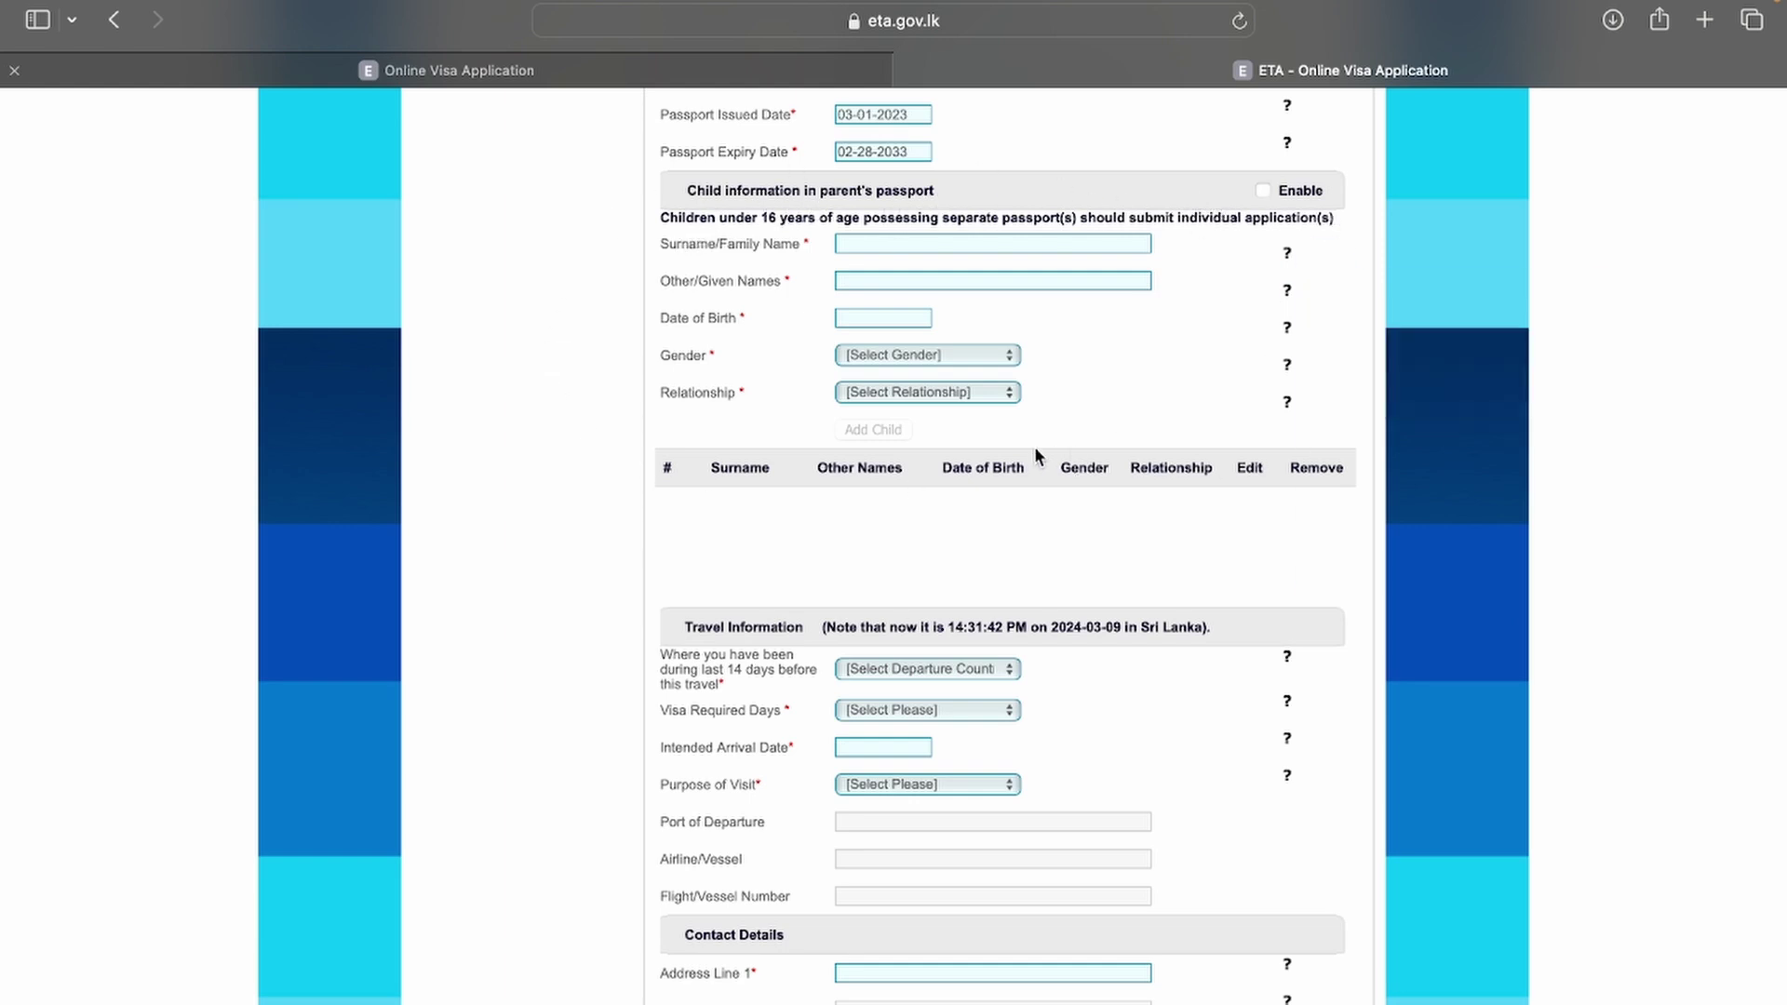
scroll(589, 566, down, 1)
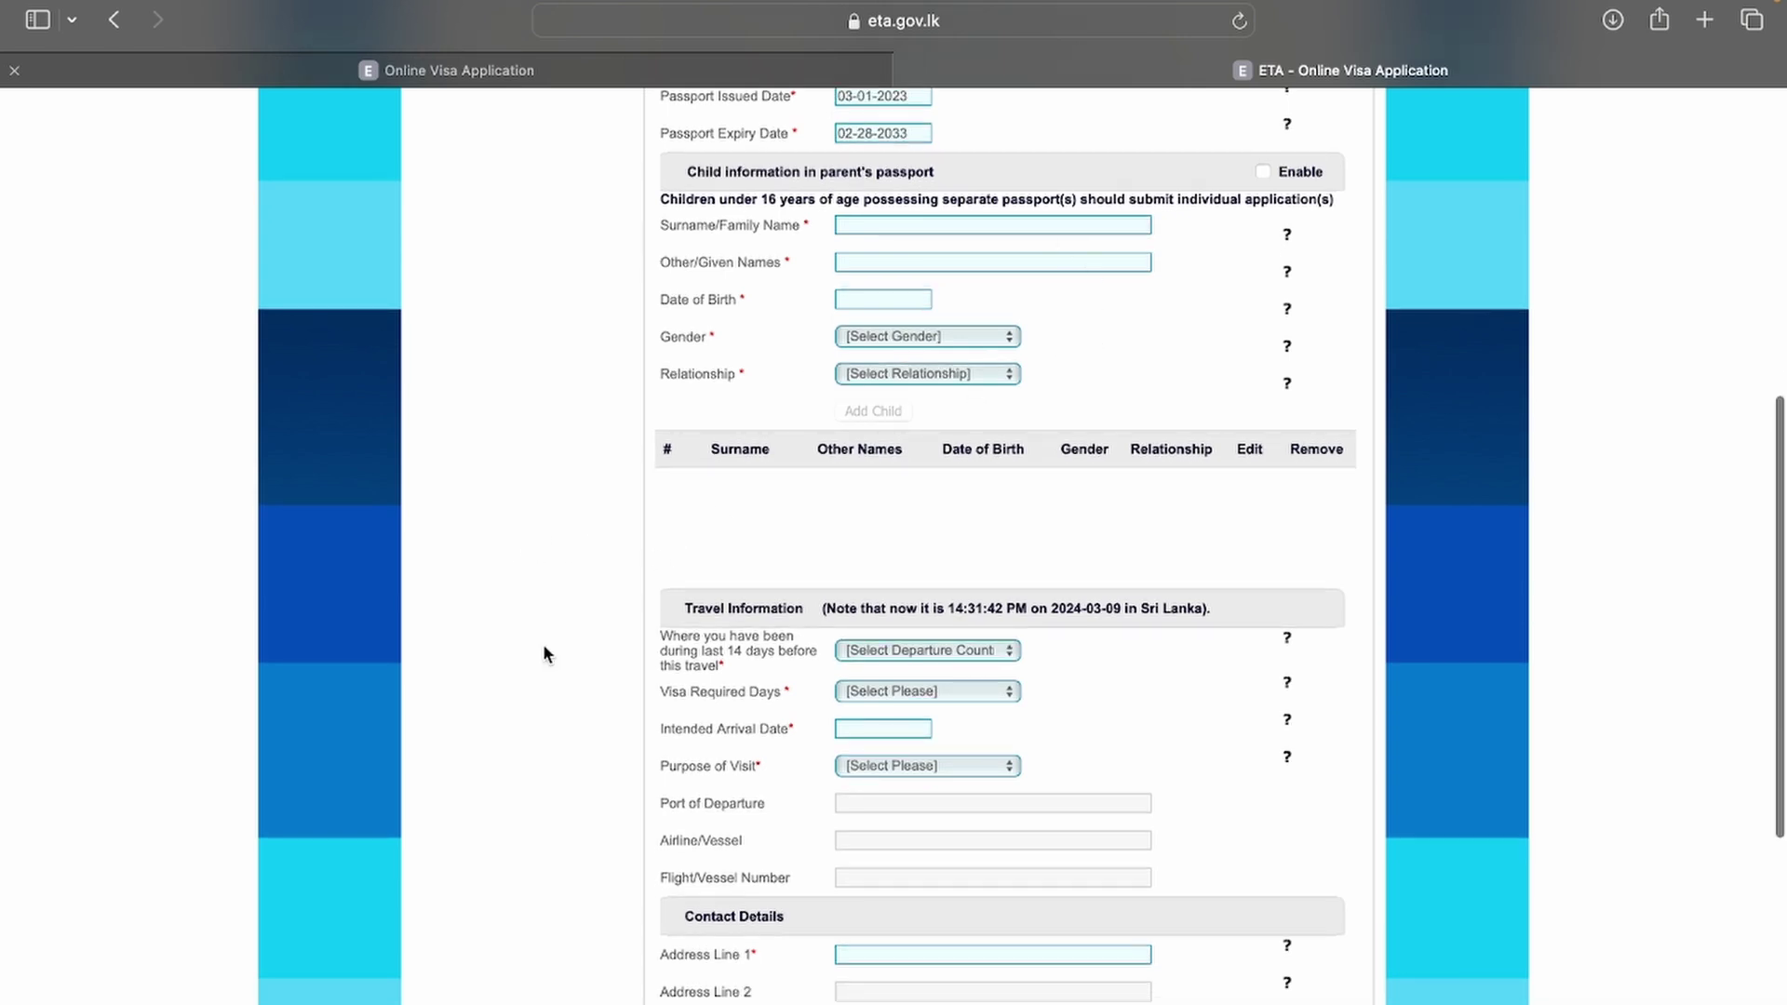
scroll(546, 652, down, 5)
scroll(546, 655, down, 2)
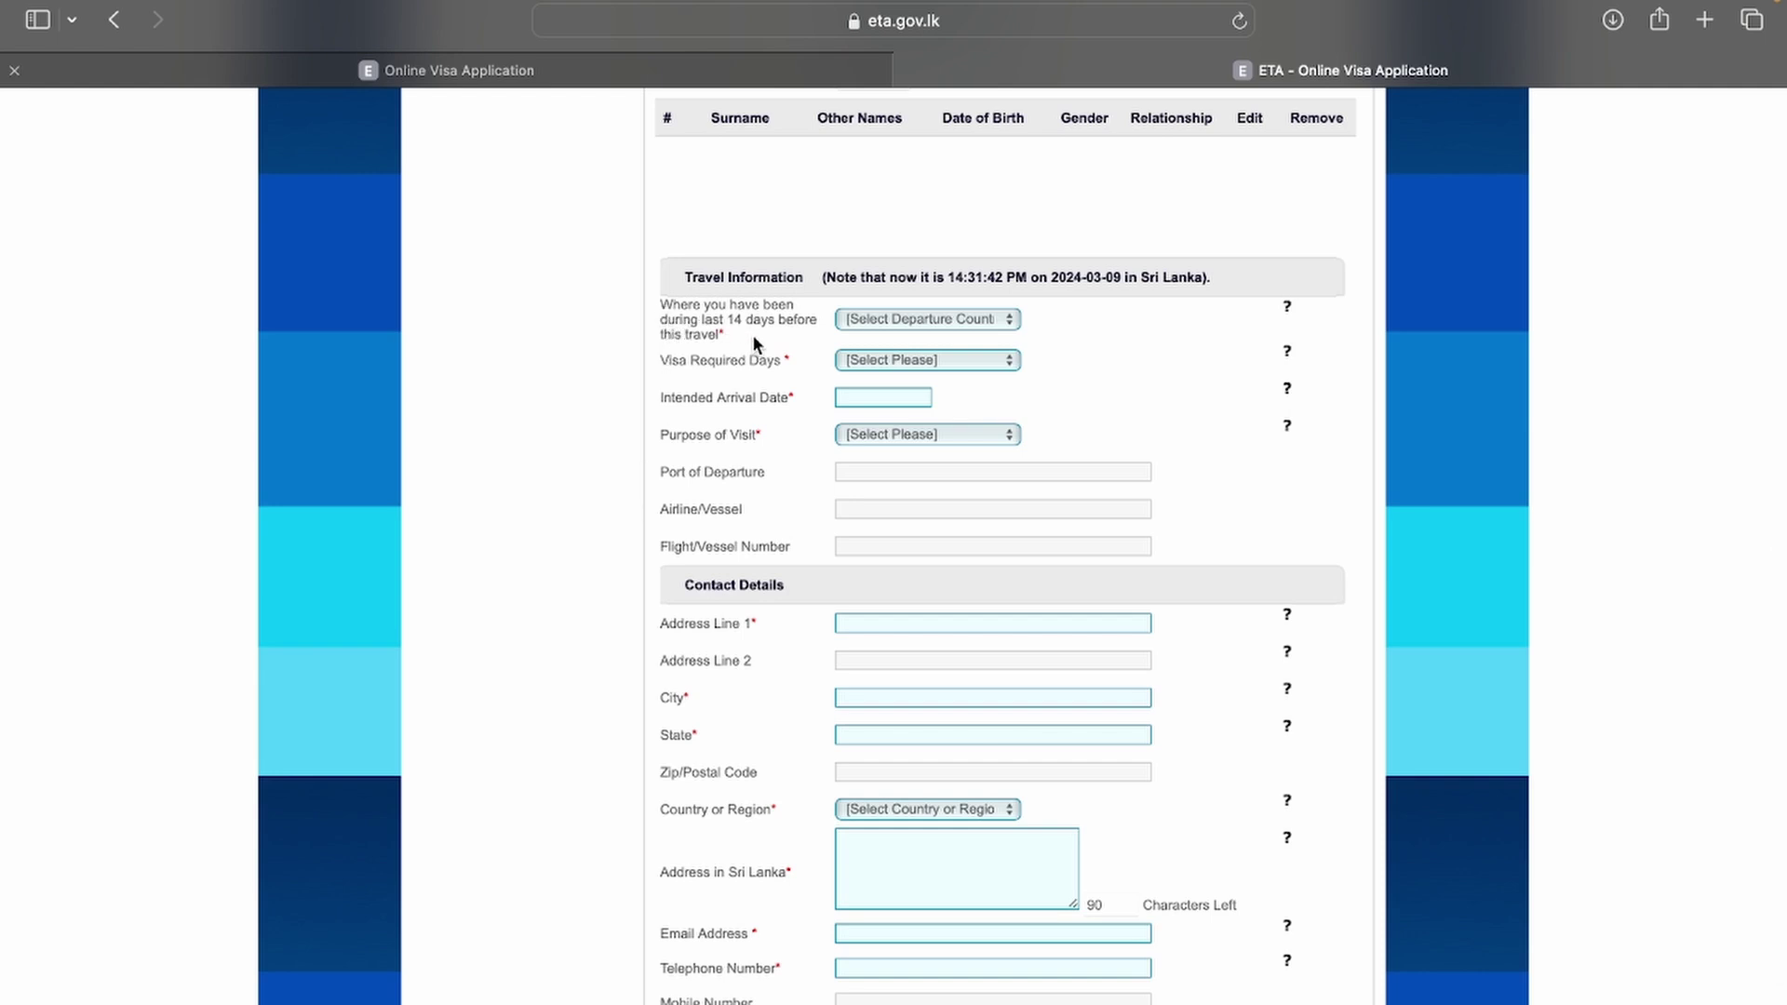
Step: Set departure country INDIA (IND) and 30 visa required days, acknowledging the validity notice
click(879, 322)
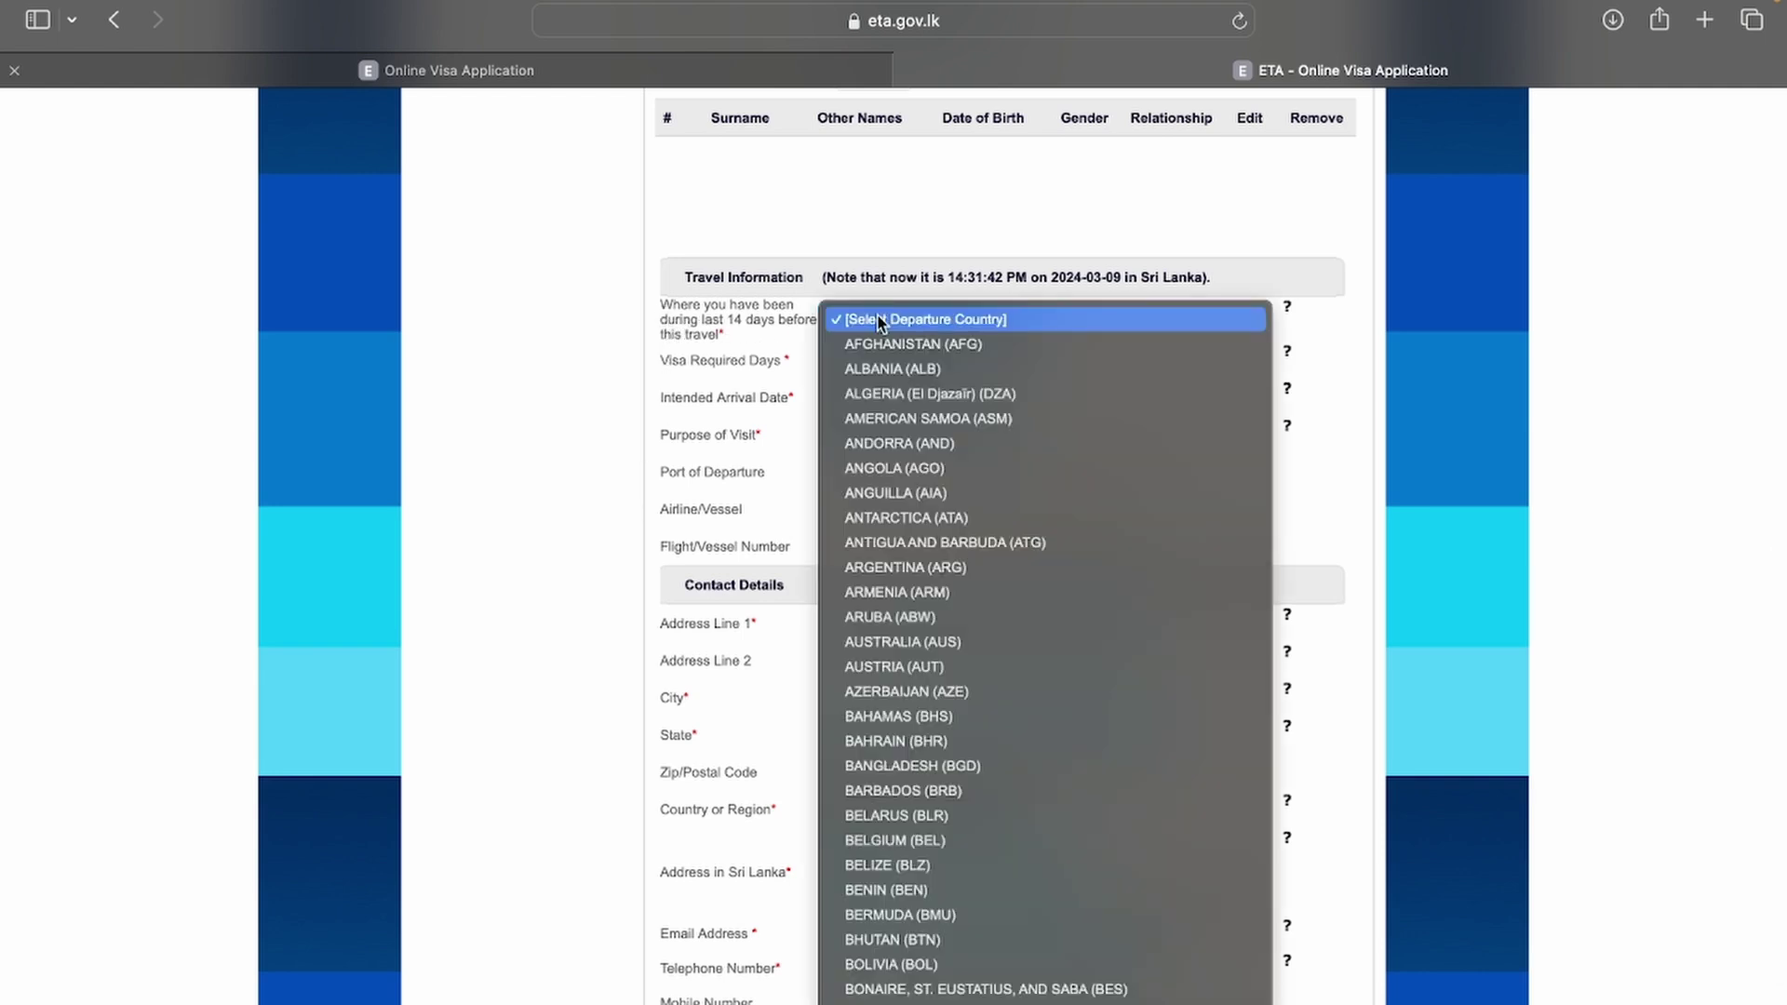
scroll(879, 322, down, 10)
scroll(877, 316, down, 5)
click(877, 317)
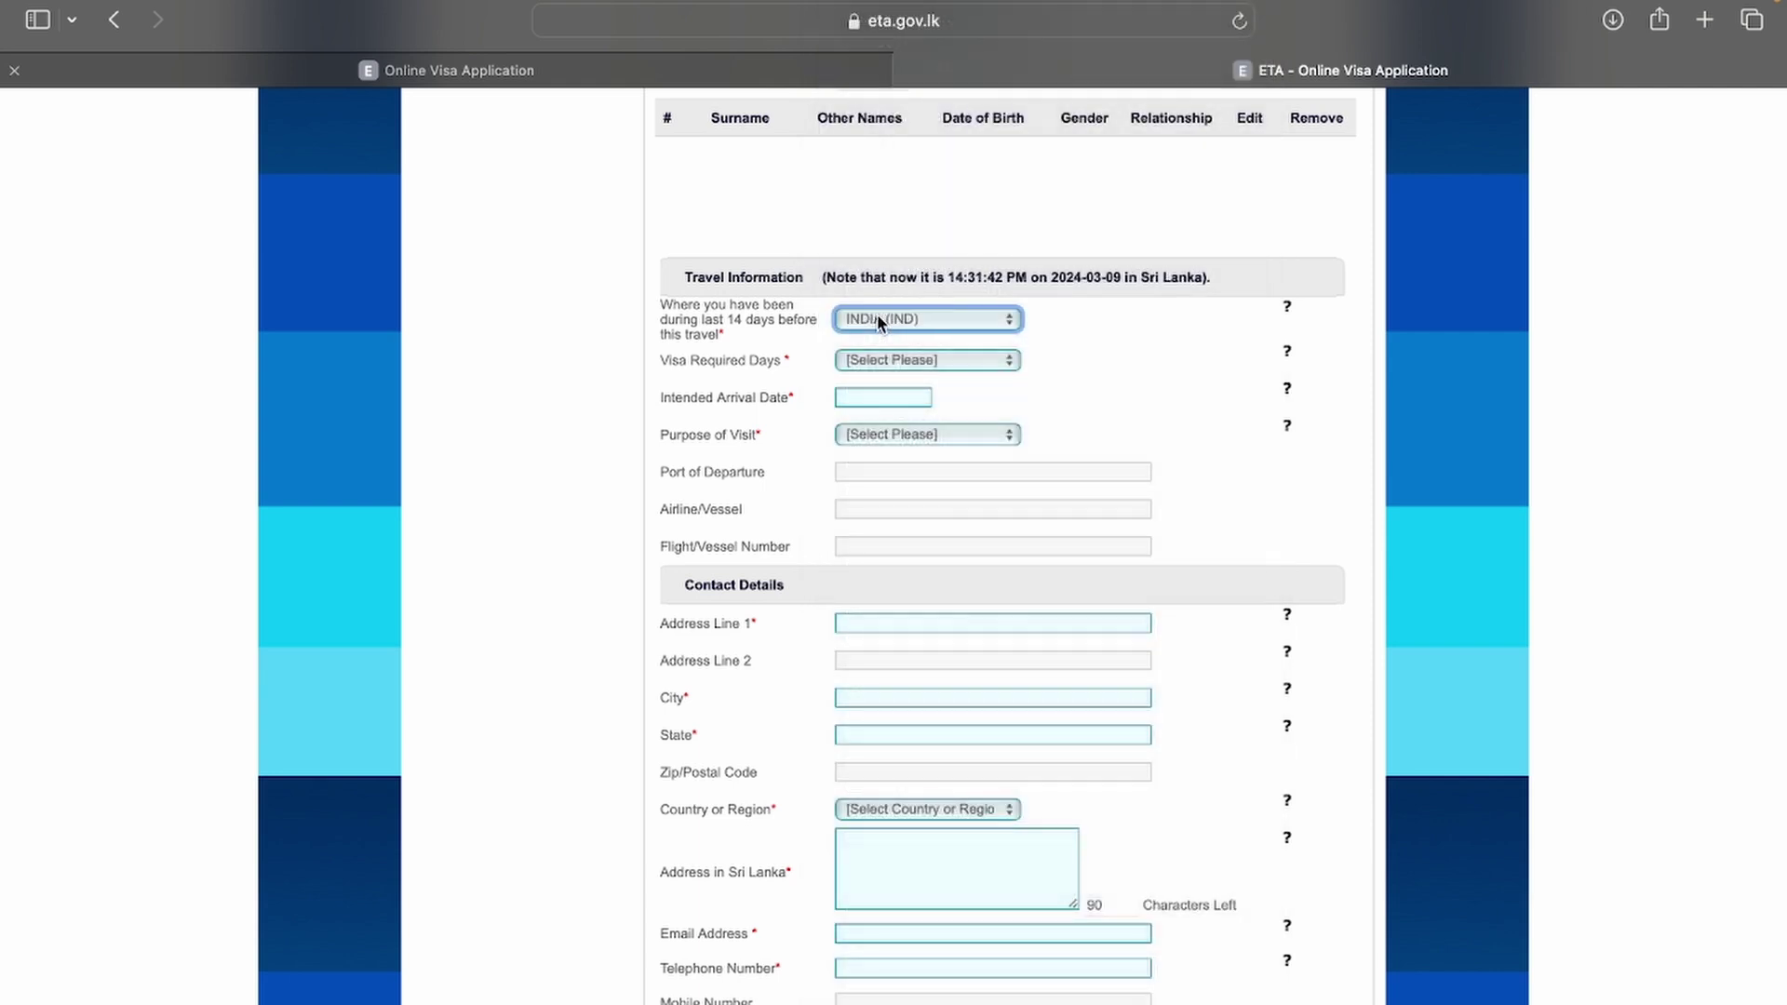
click(862, 361)
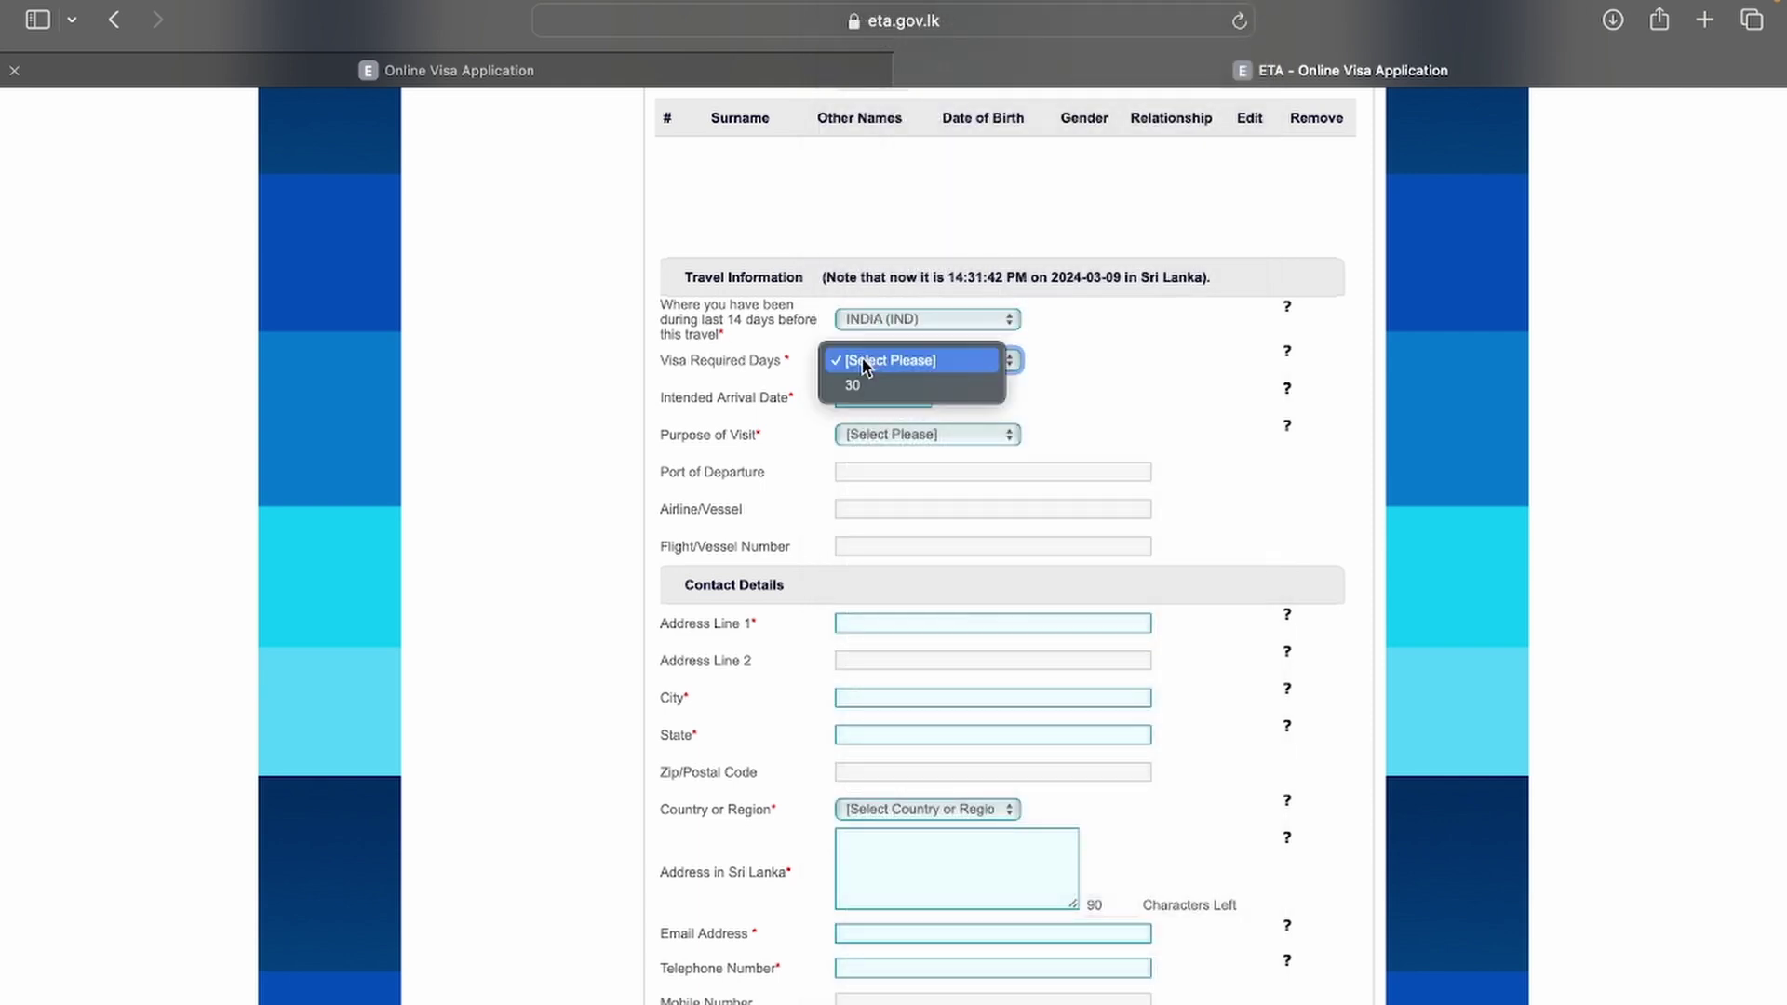
click(858, 384)
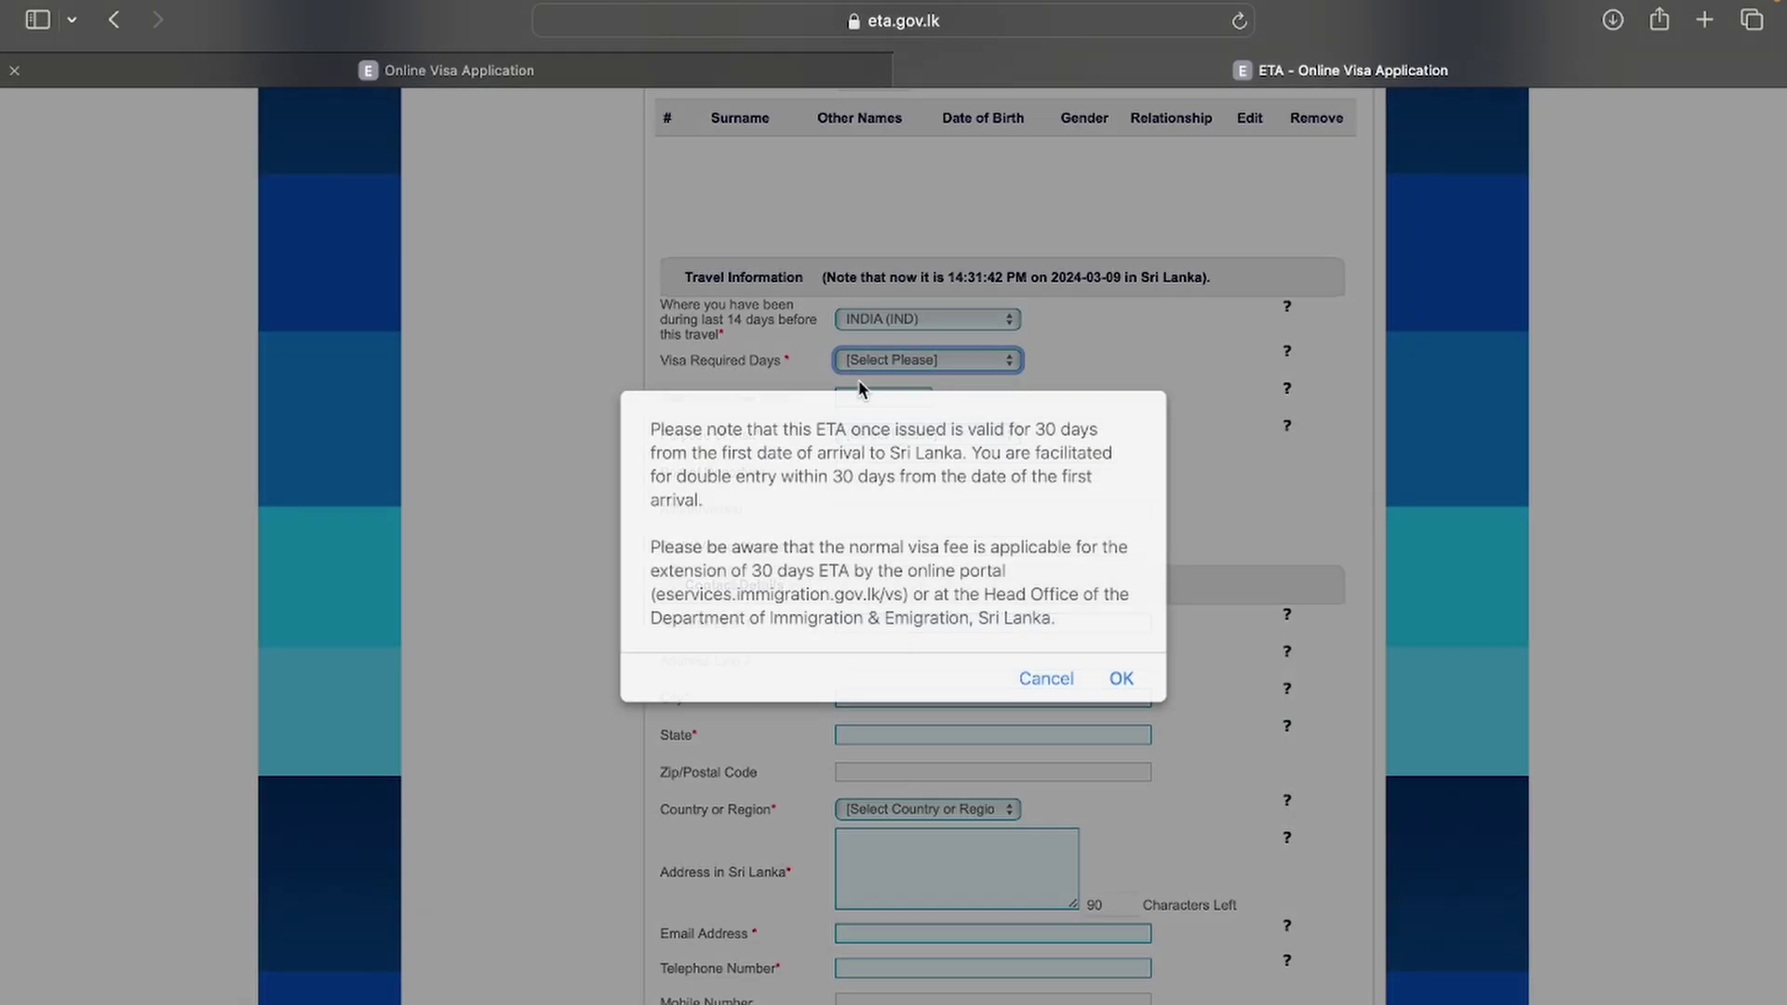
click(1121, 679)
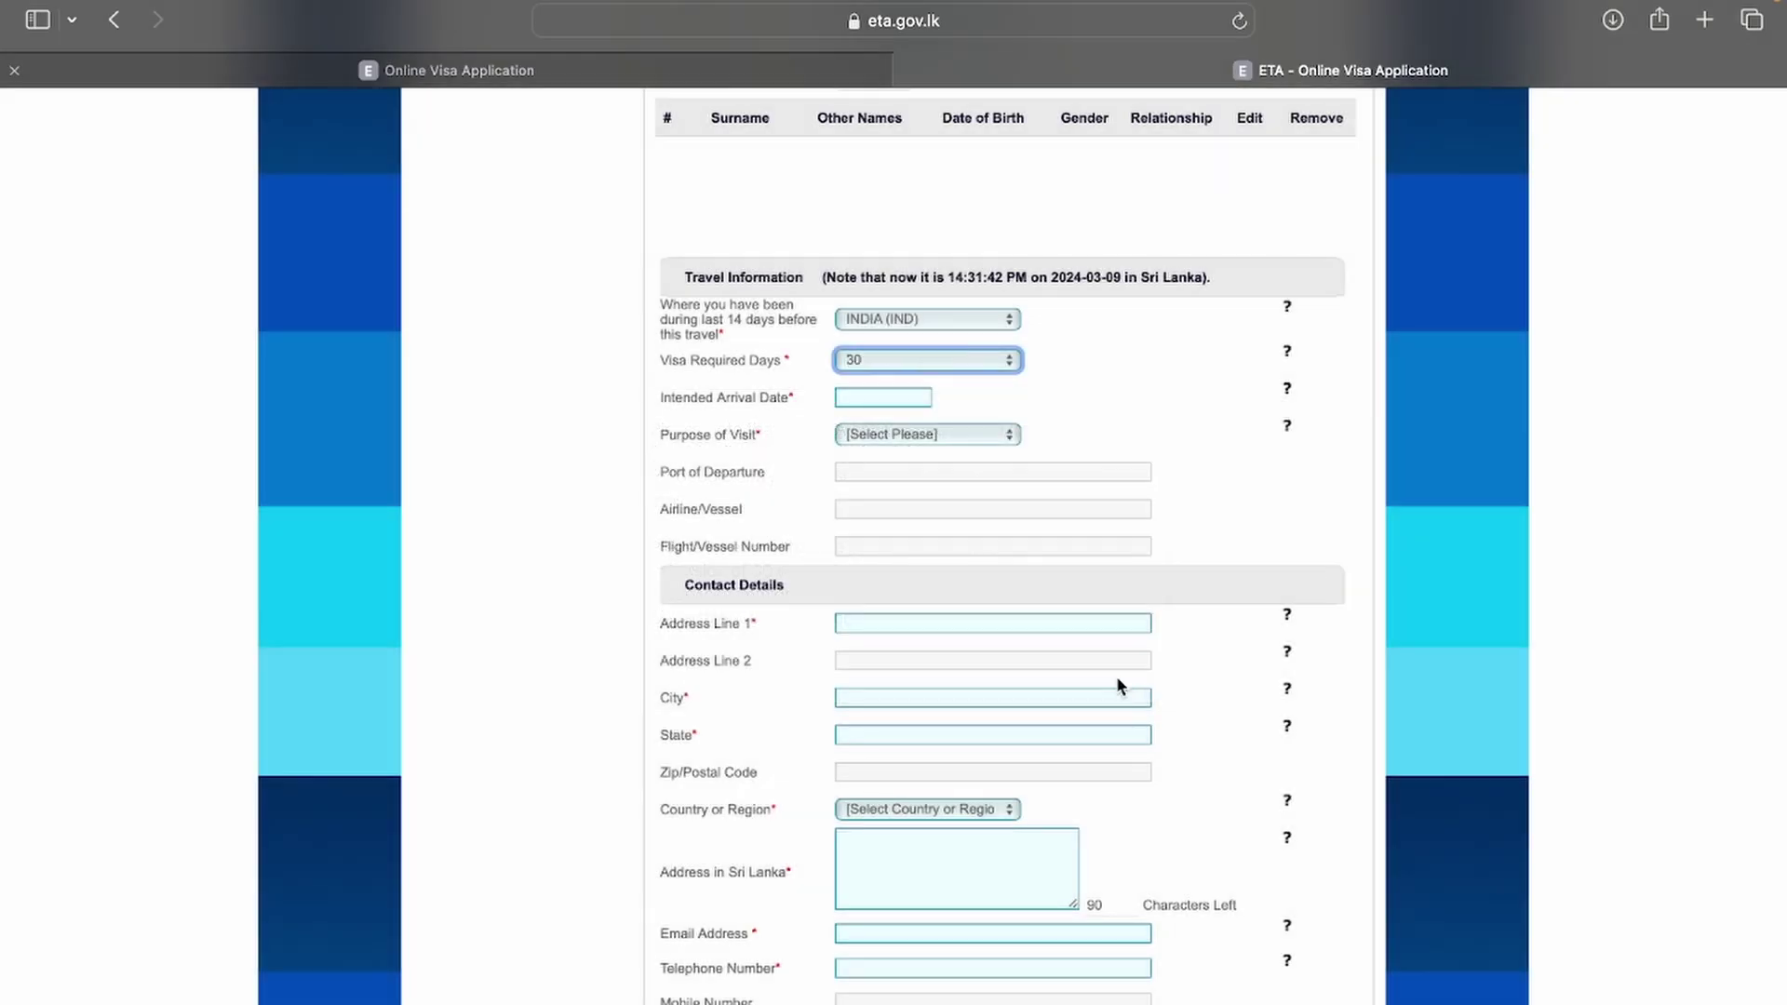
Step: Set the intended arrival date to 03-21-2024 and purpose to Sightseeing or Holidaying
click(871, 399)
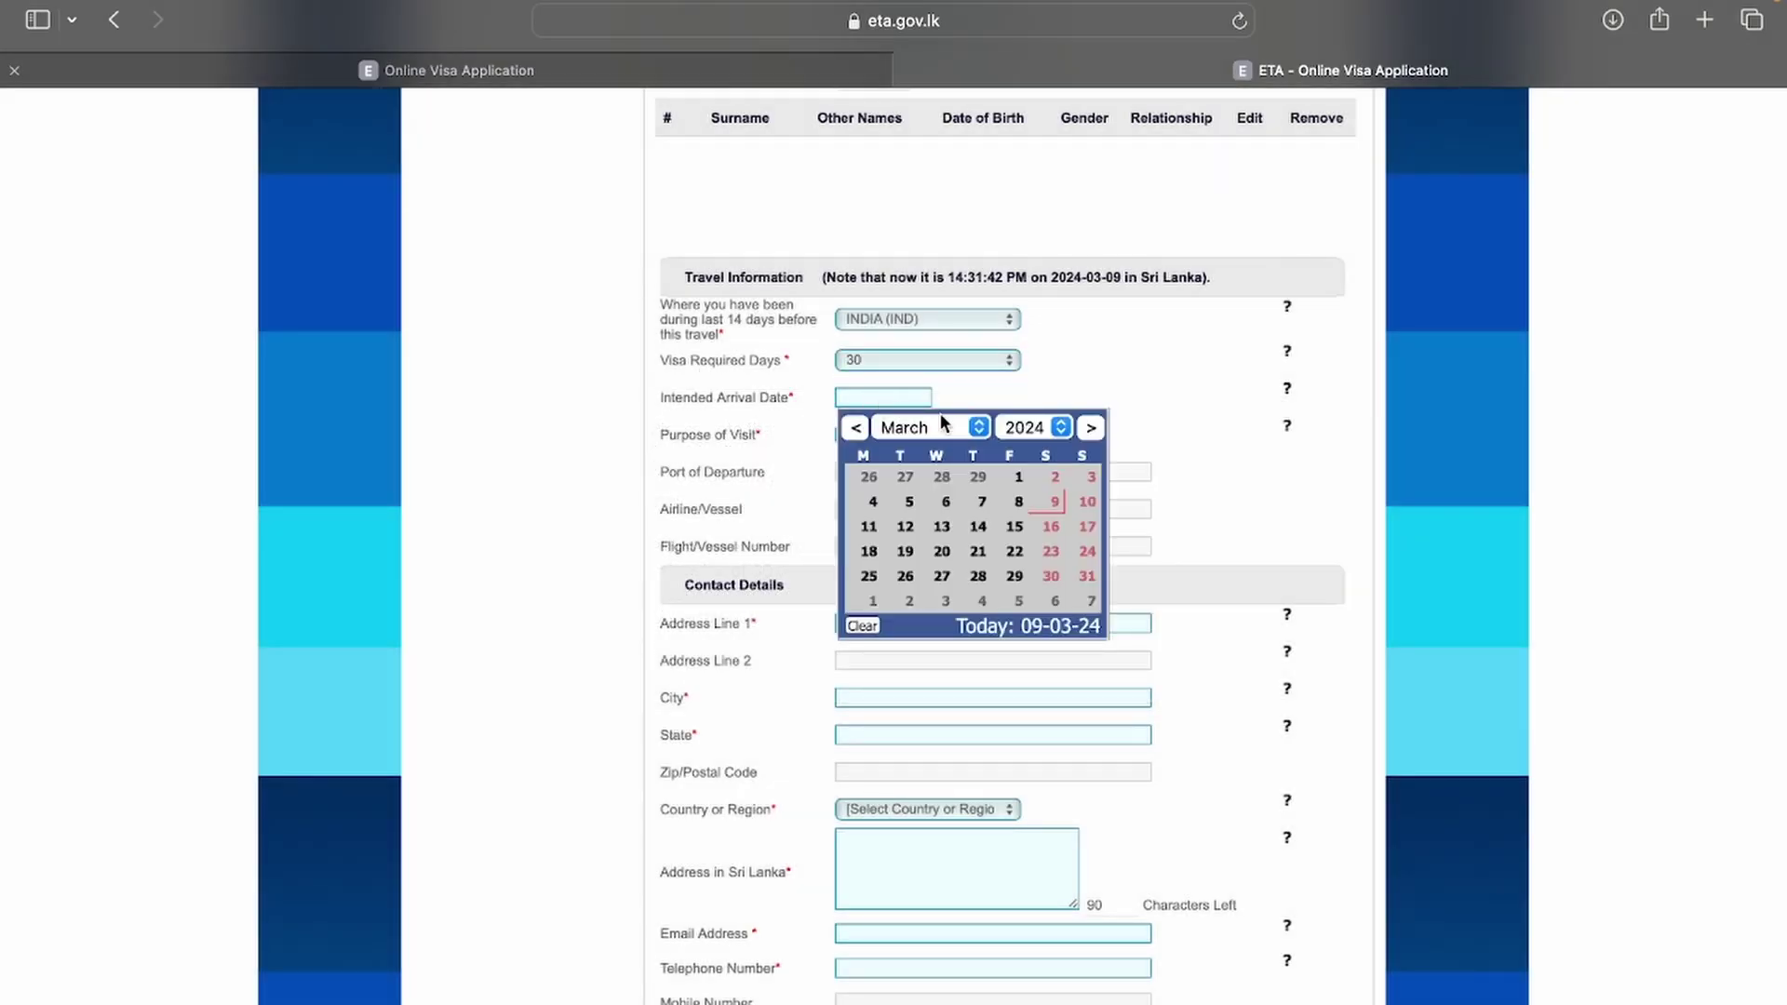
click(978, 551)
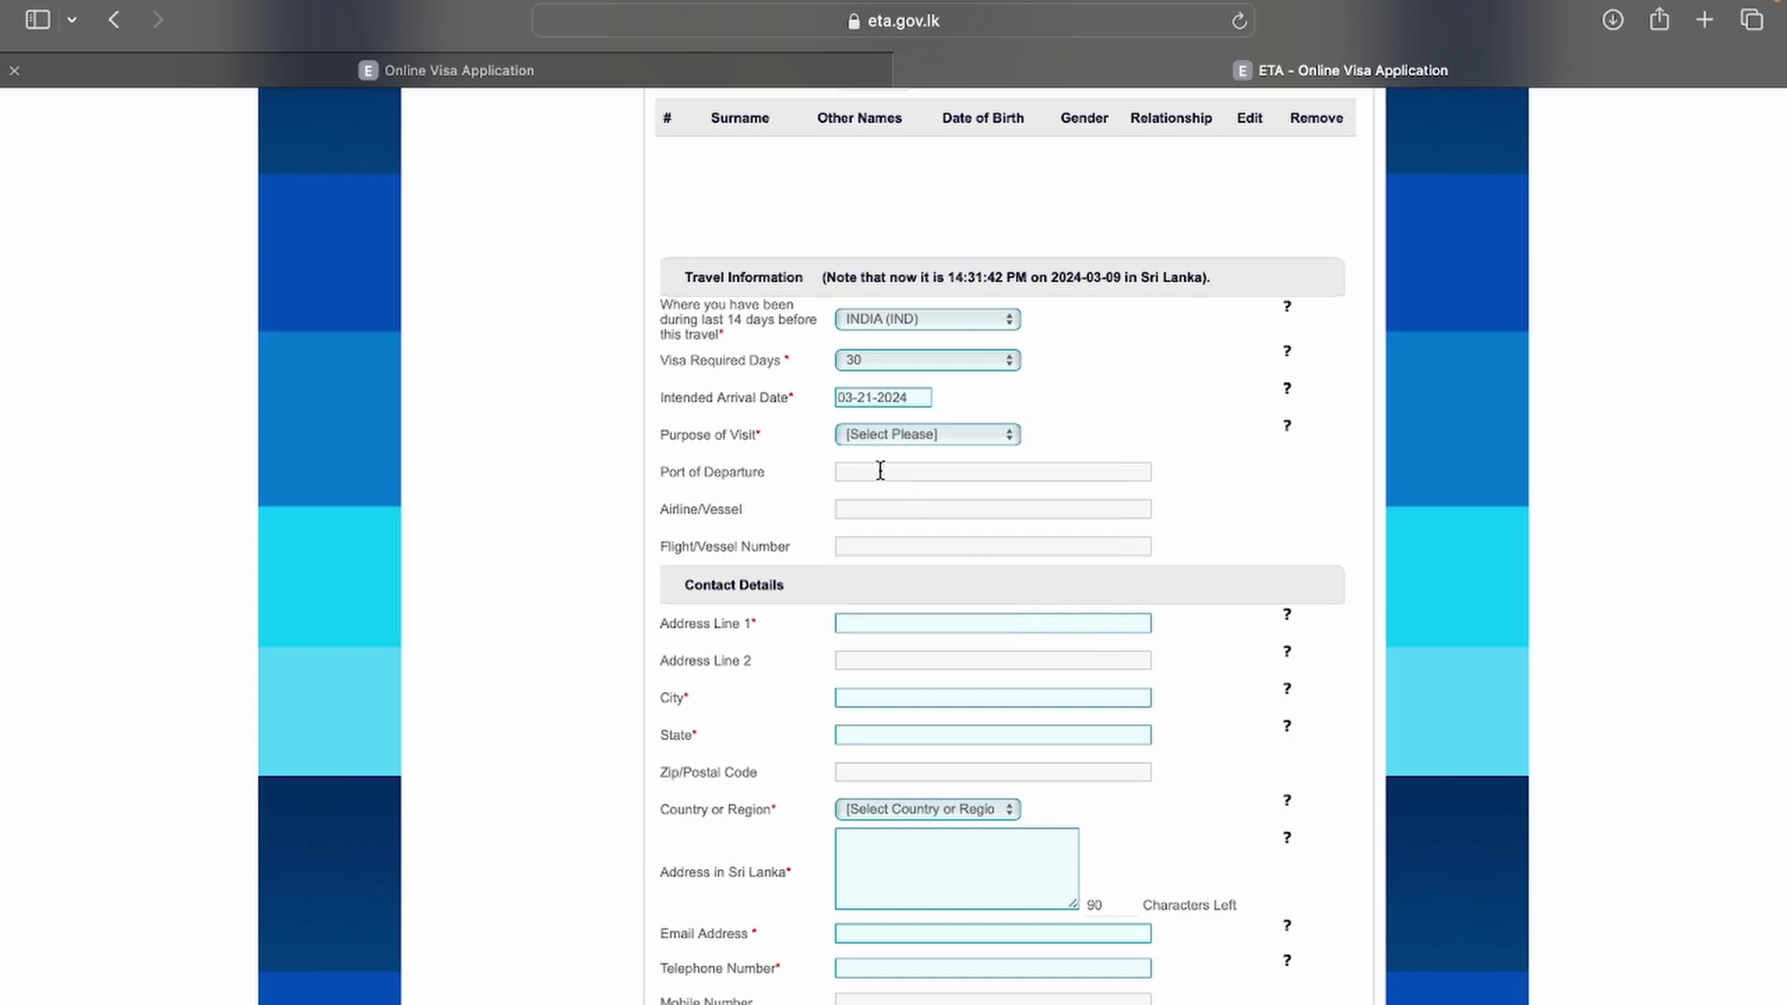
click(866, 437)
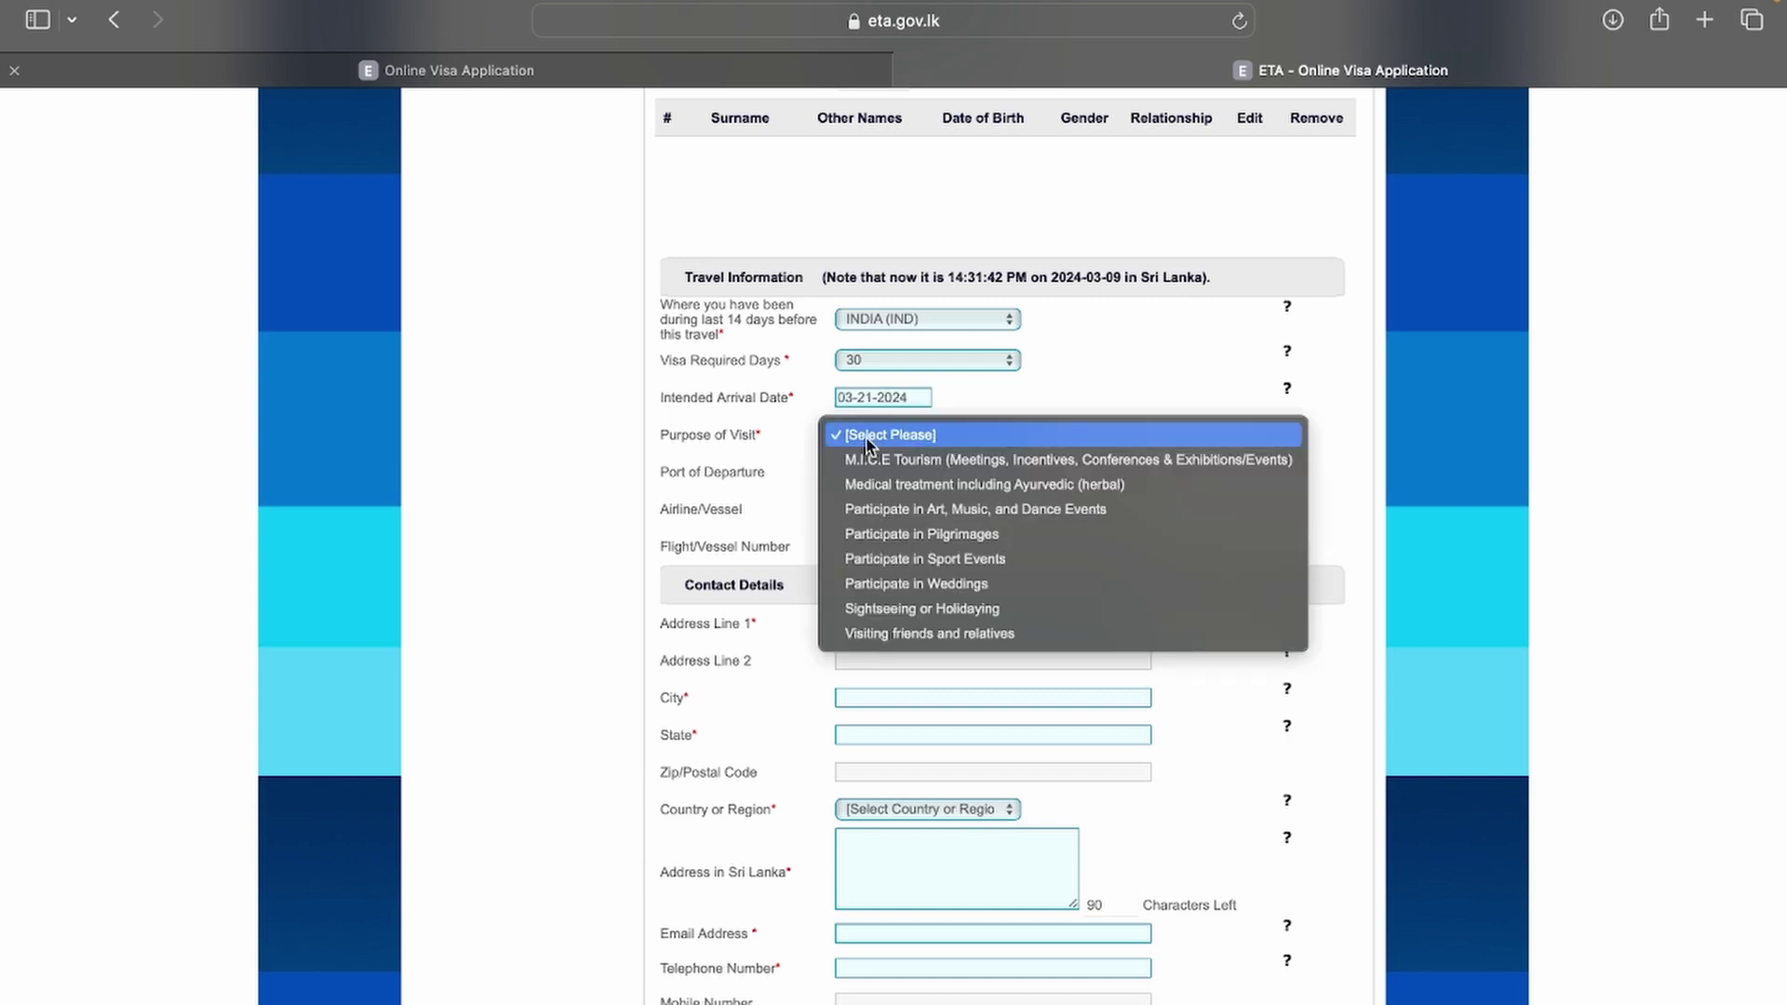
key(s)
key(Return)
click(863, 441)
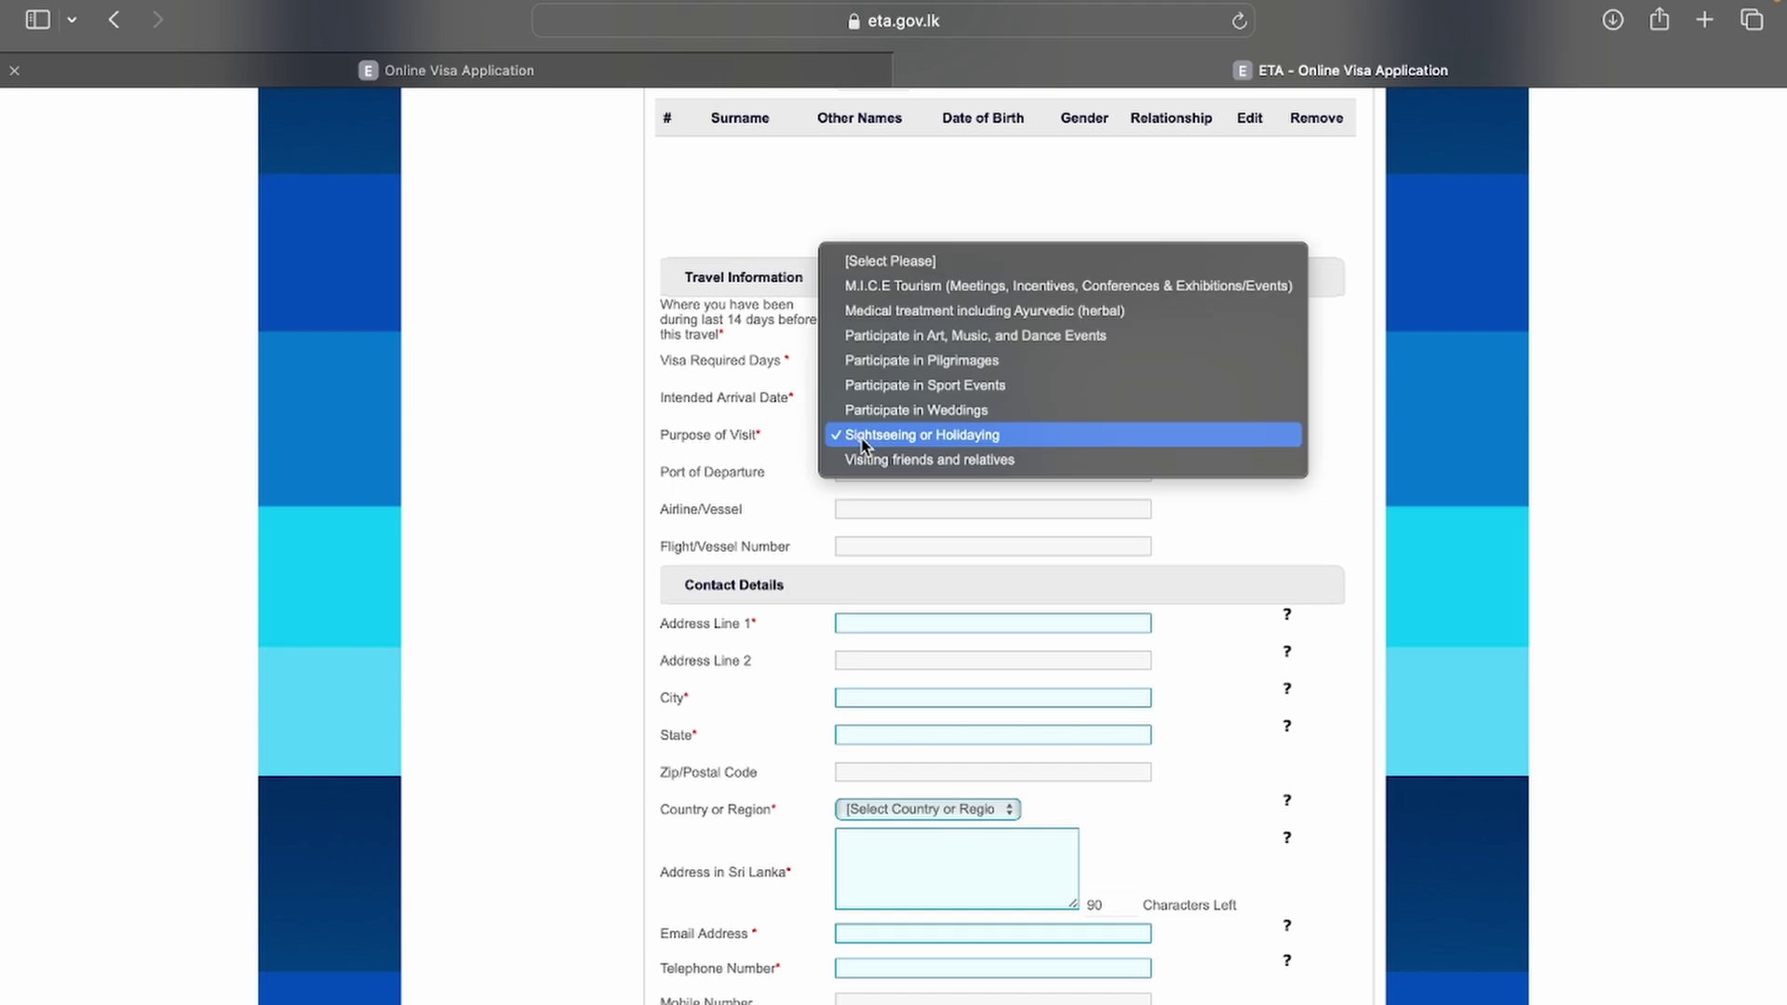
click(864, 441)
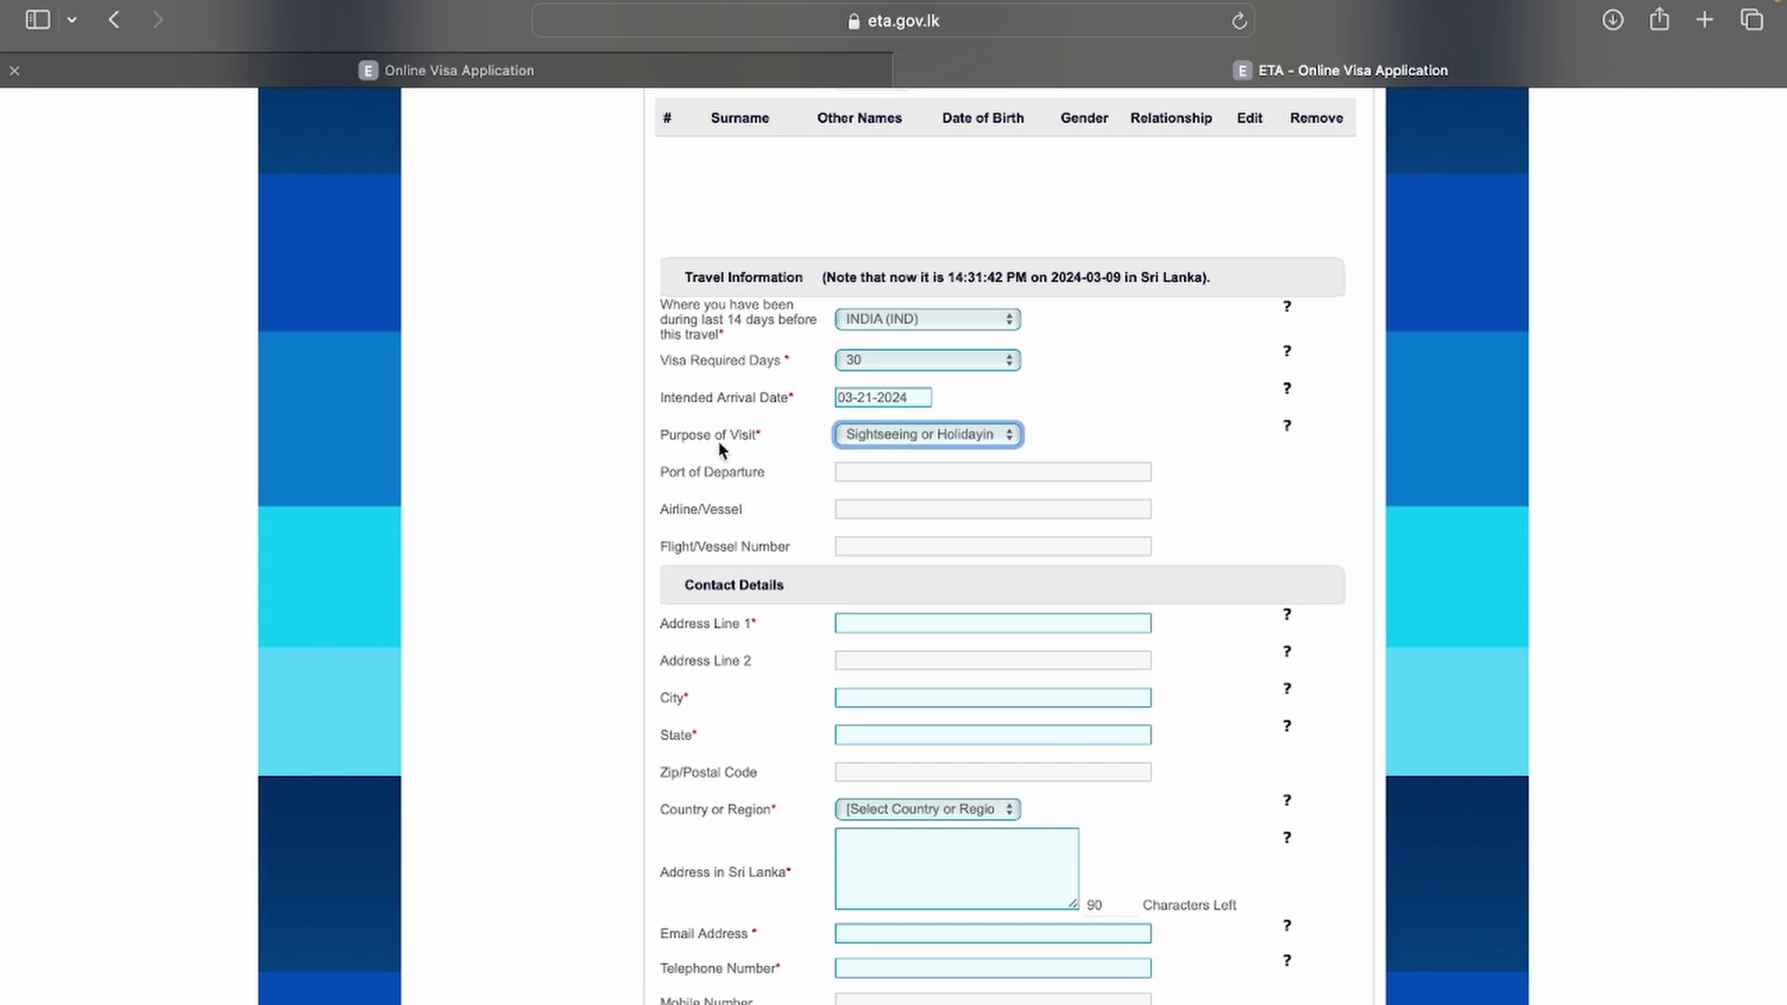
Step: Enter NEW DELHI as the port of departure, then scroll down to Contact Details
click(912, 471)
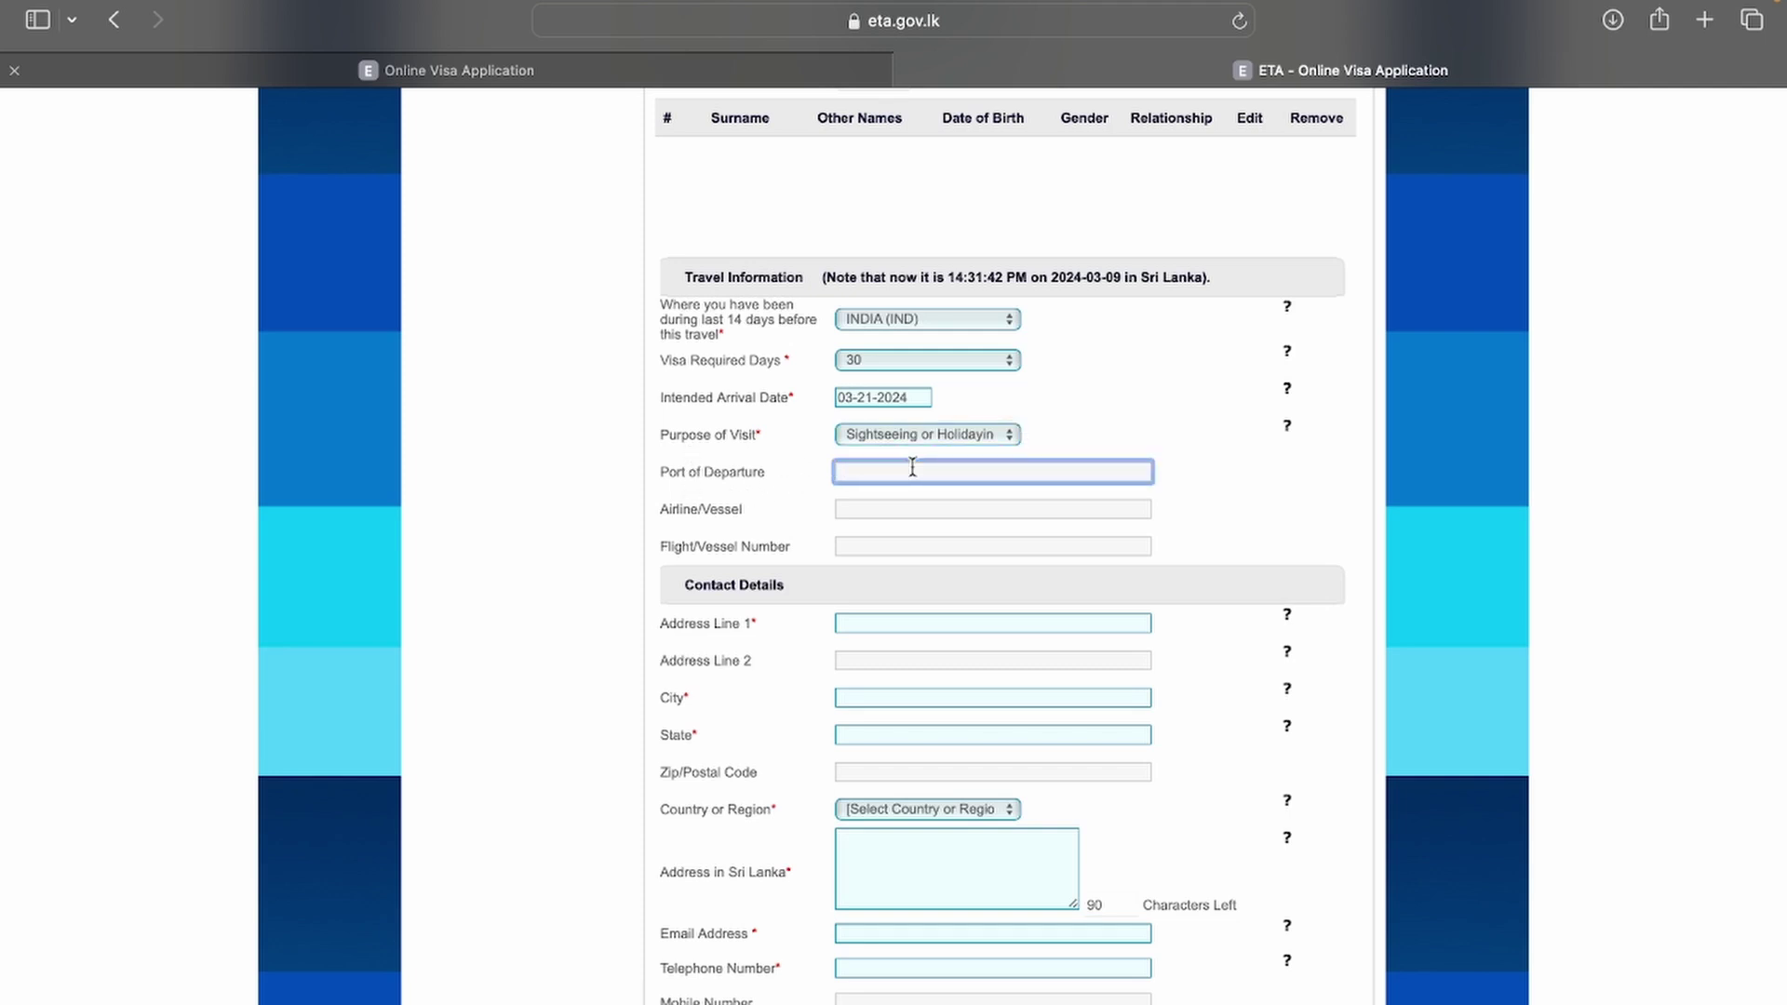
text(NEW DELHI)
click(789, 504)
scroll(789, 504, down, 3)
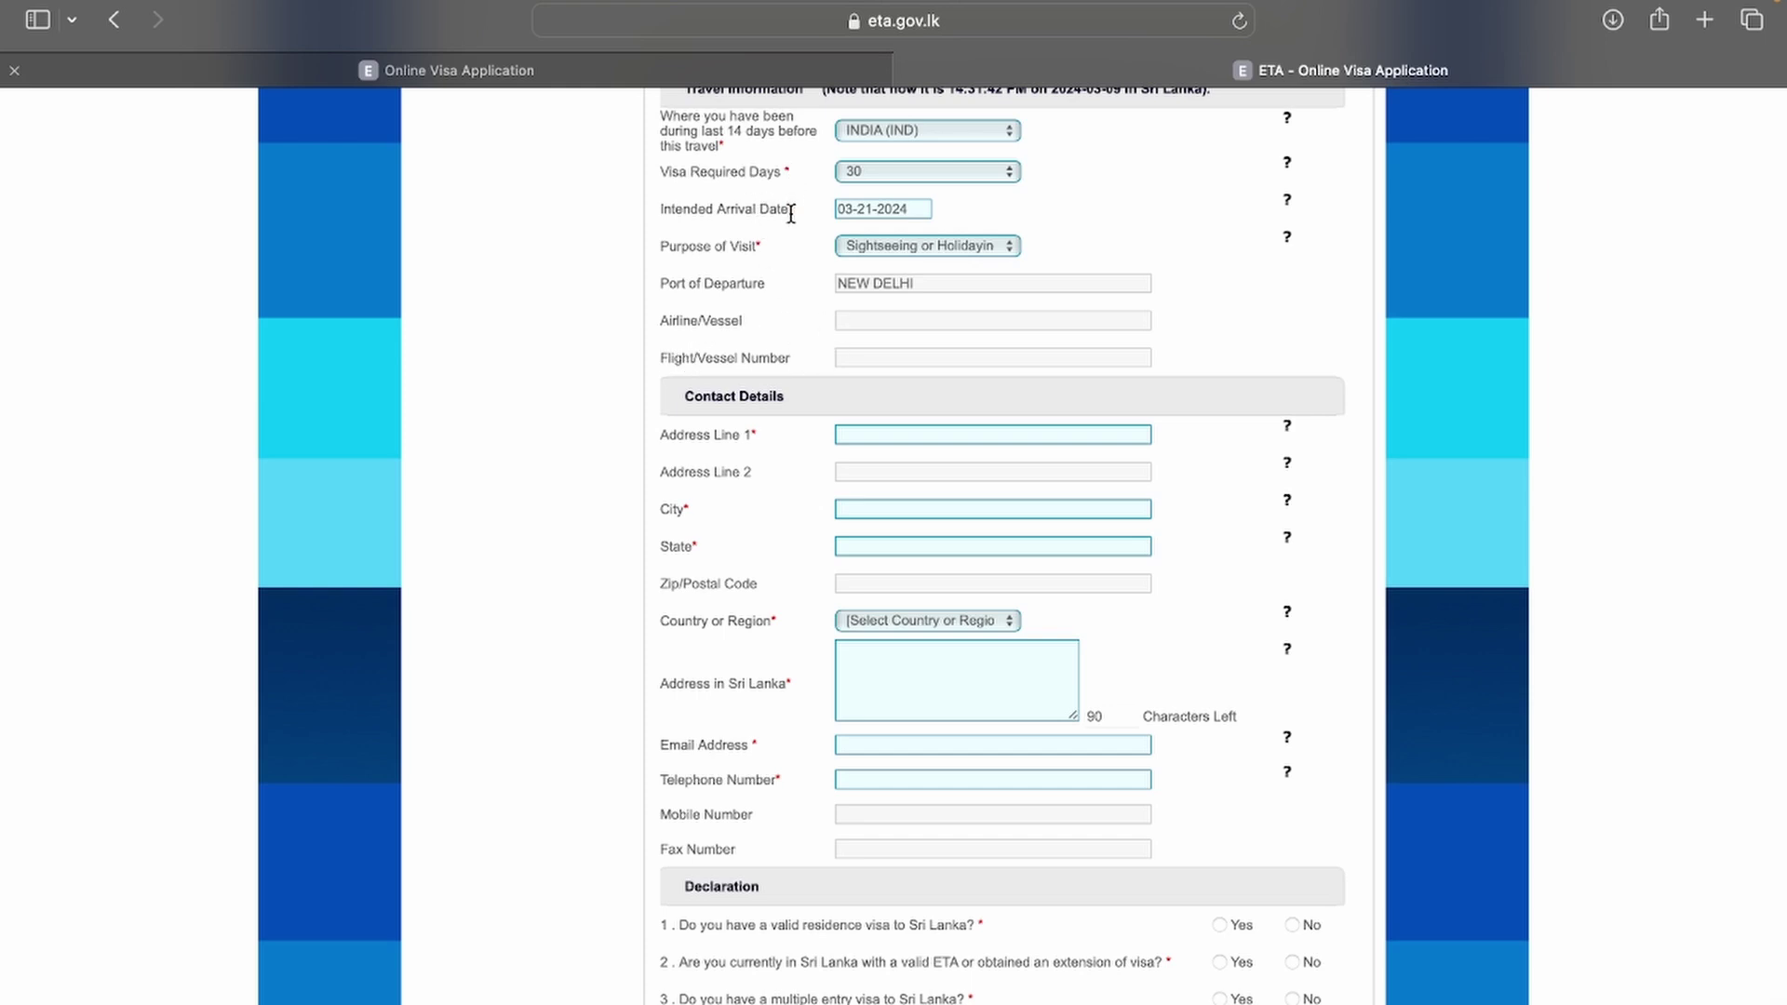
scroll(787, 310, down, 2)
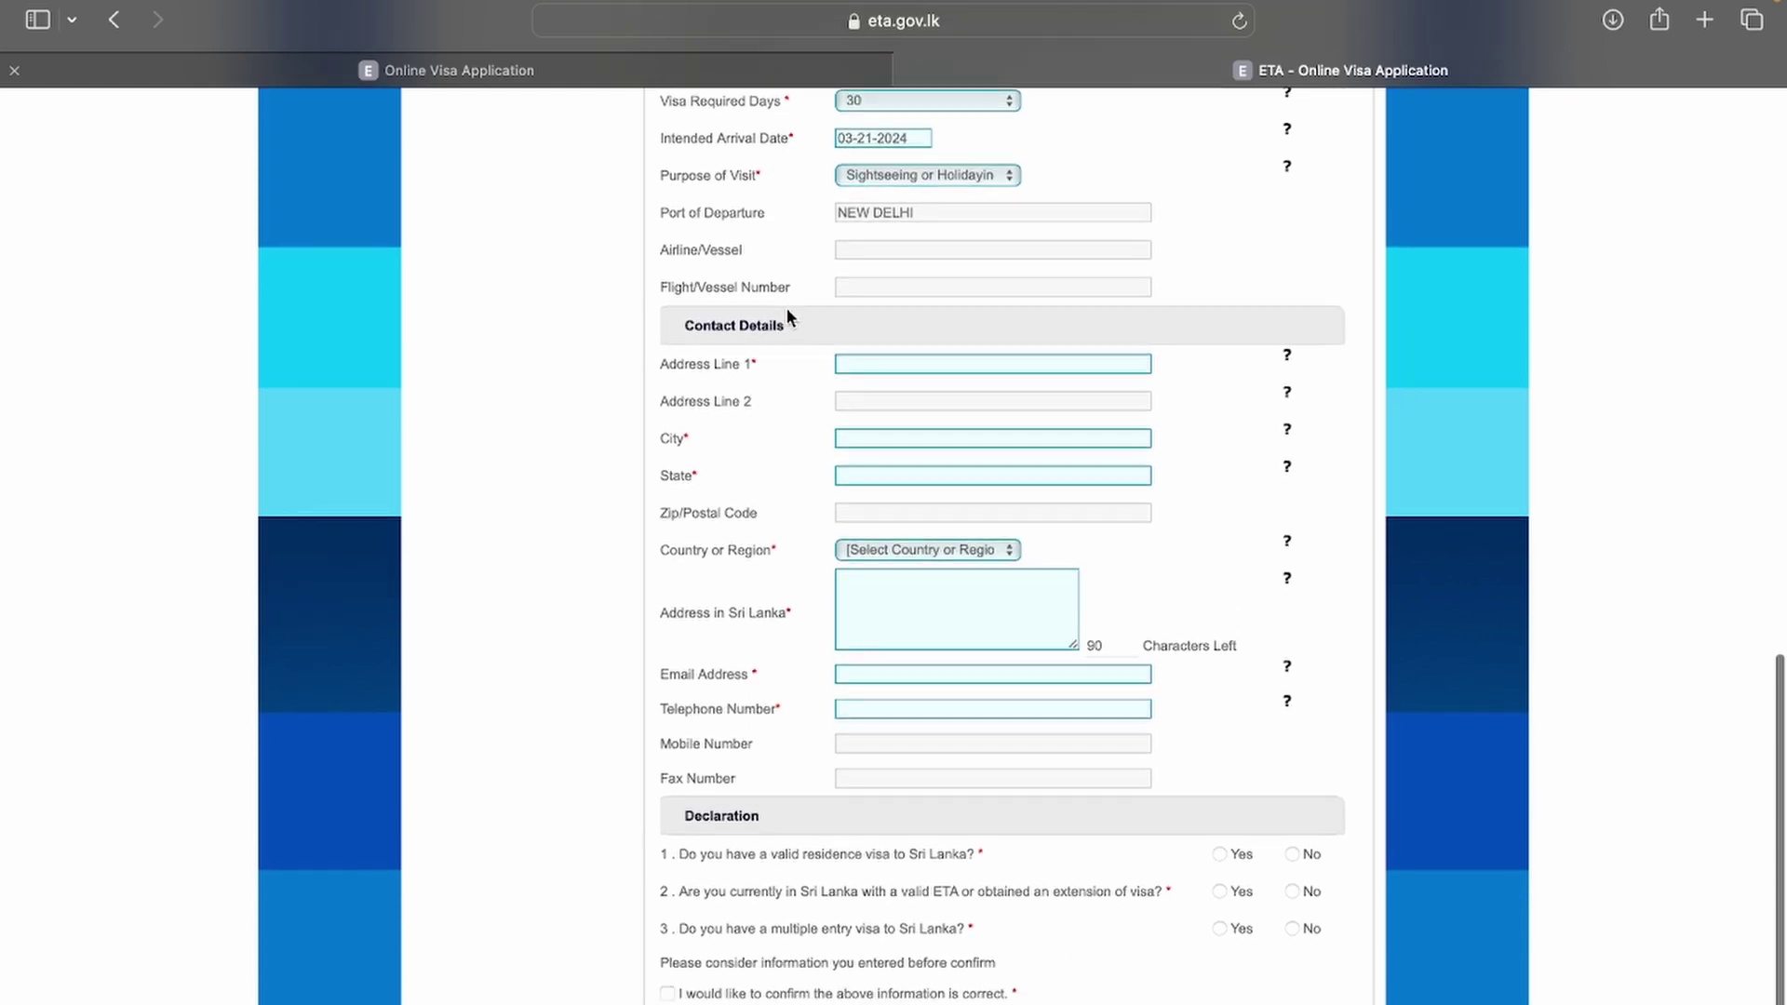
scroll(802, 244, up, 1)
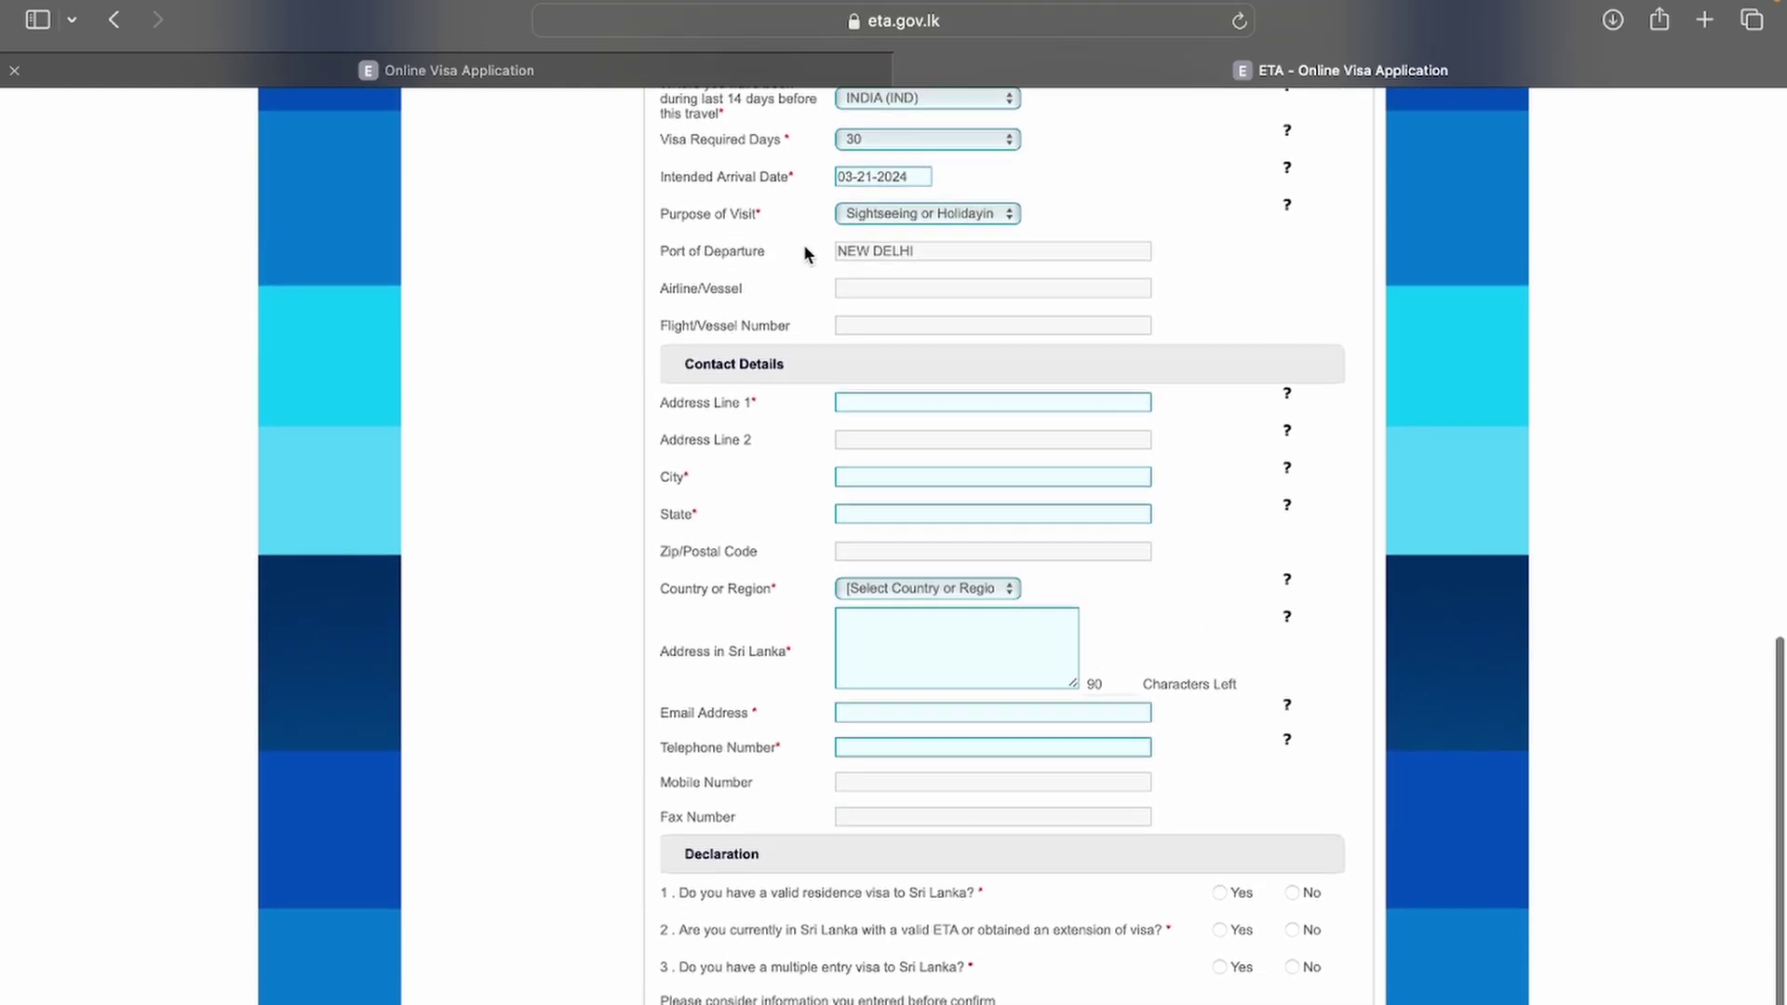
scroll(773, 354, down, 2)
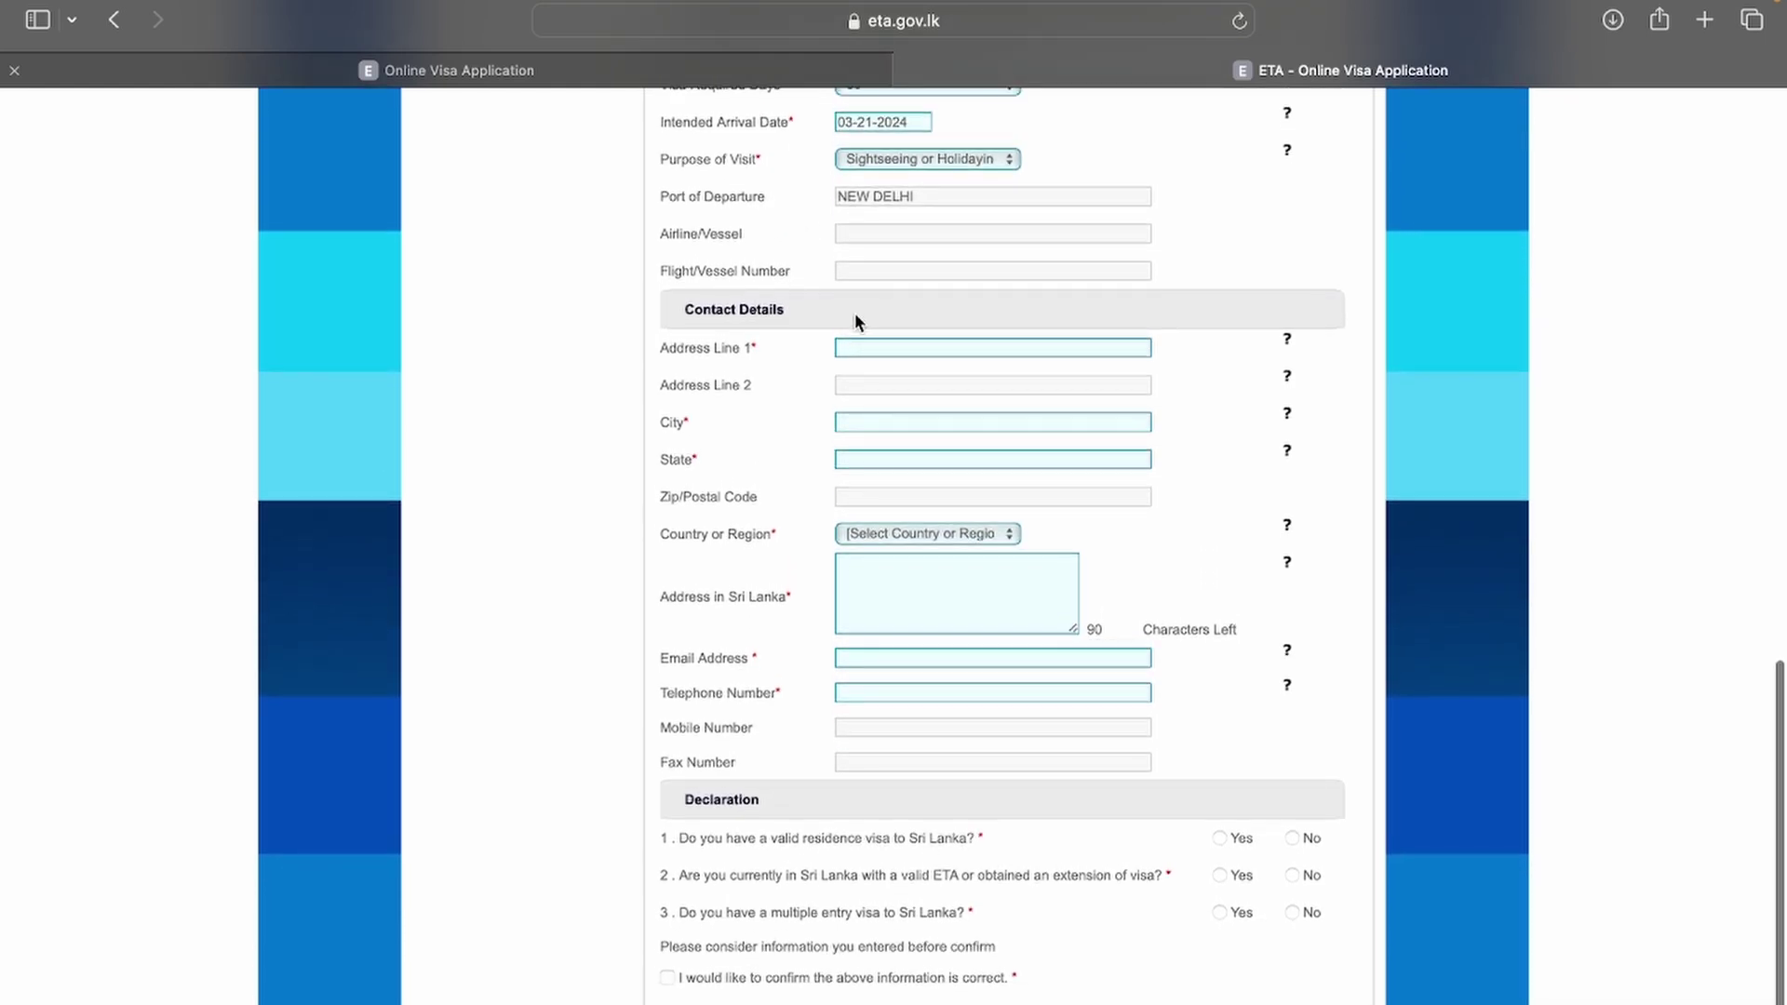
Step: Enter home address line and city JAIPUR, state RAJASTHAN and zip 302021
click(866, 347)
text(JAIPUR)
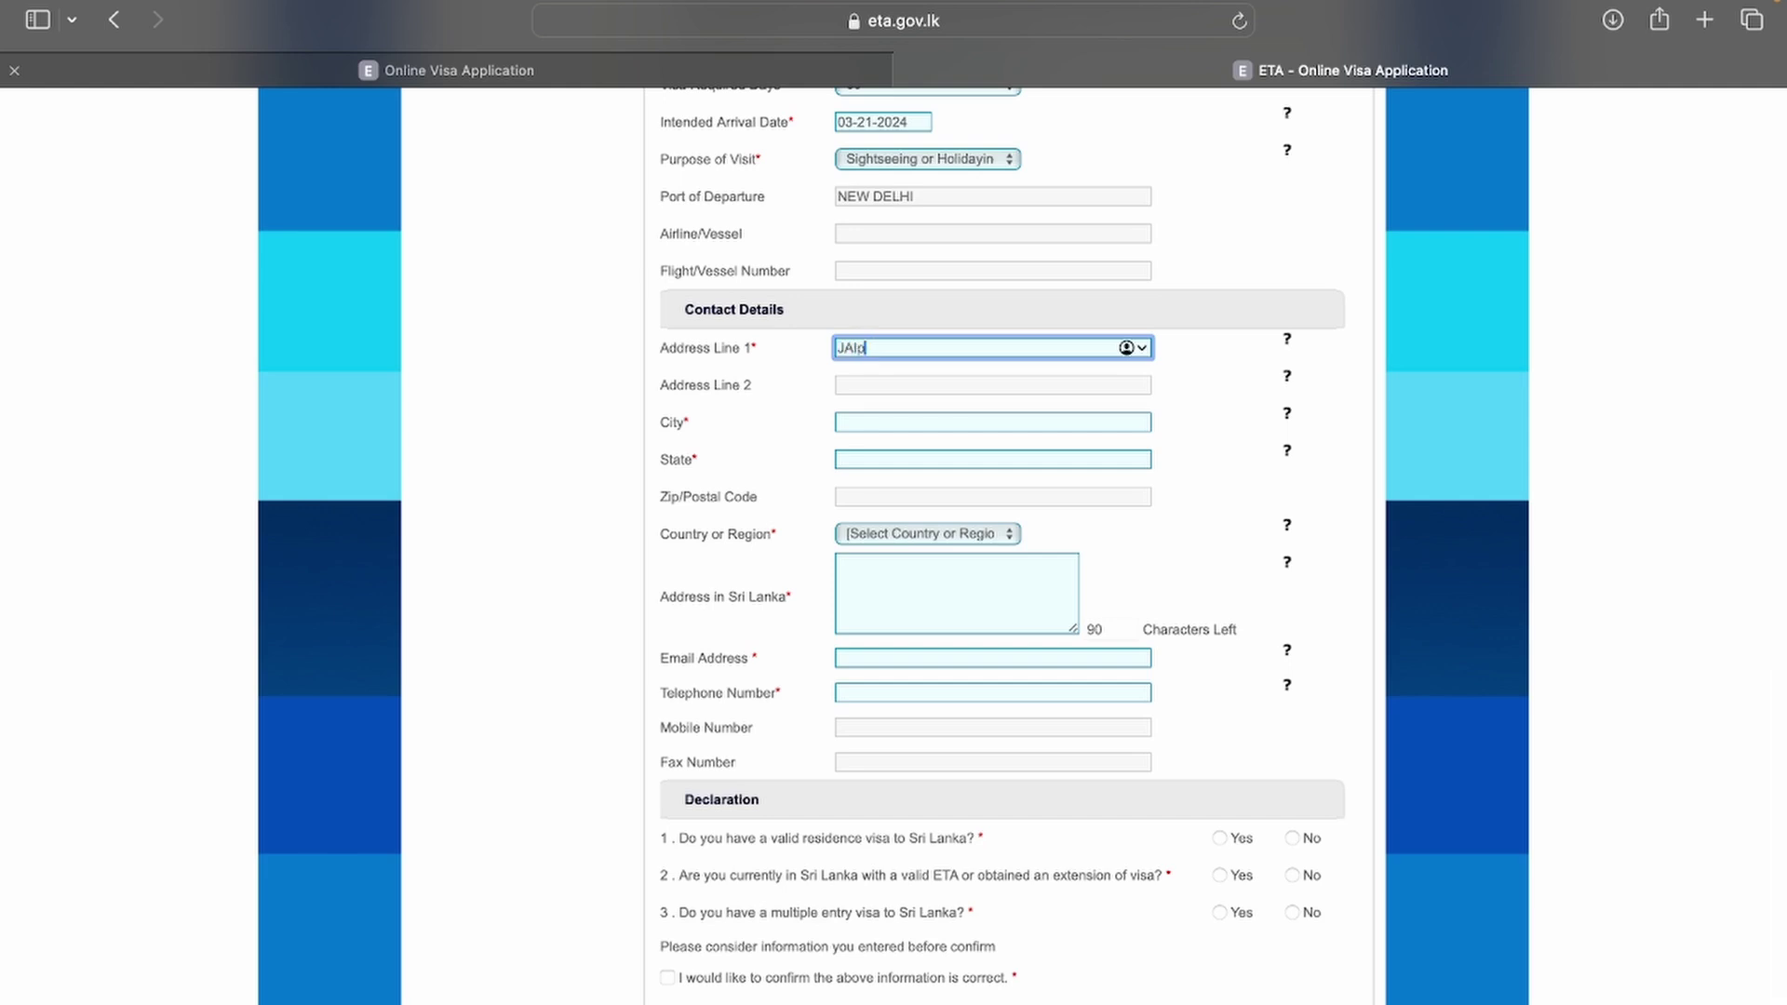
click(874, 421)
text(JAIOUR)
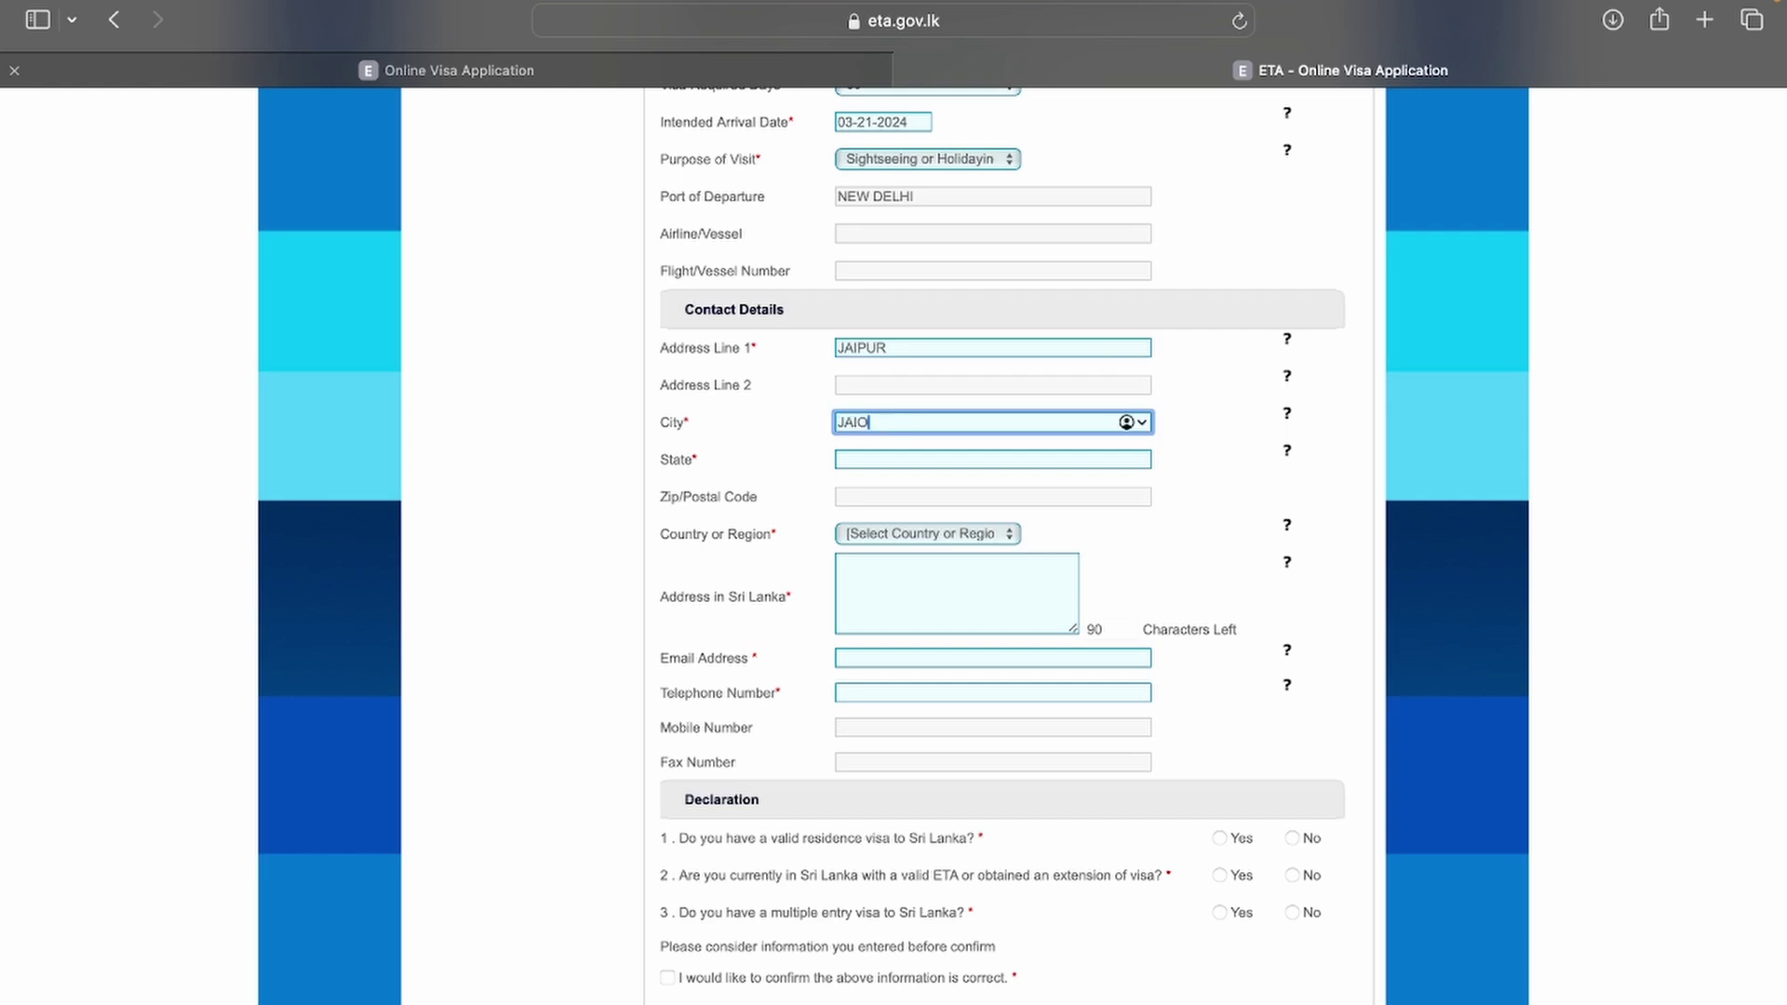
key(Left)
key(Left)
key(BackSpace)
text(P)
click(865, 462)
text(RAJASTHa)
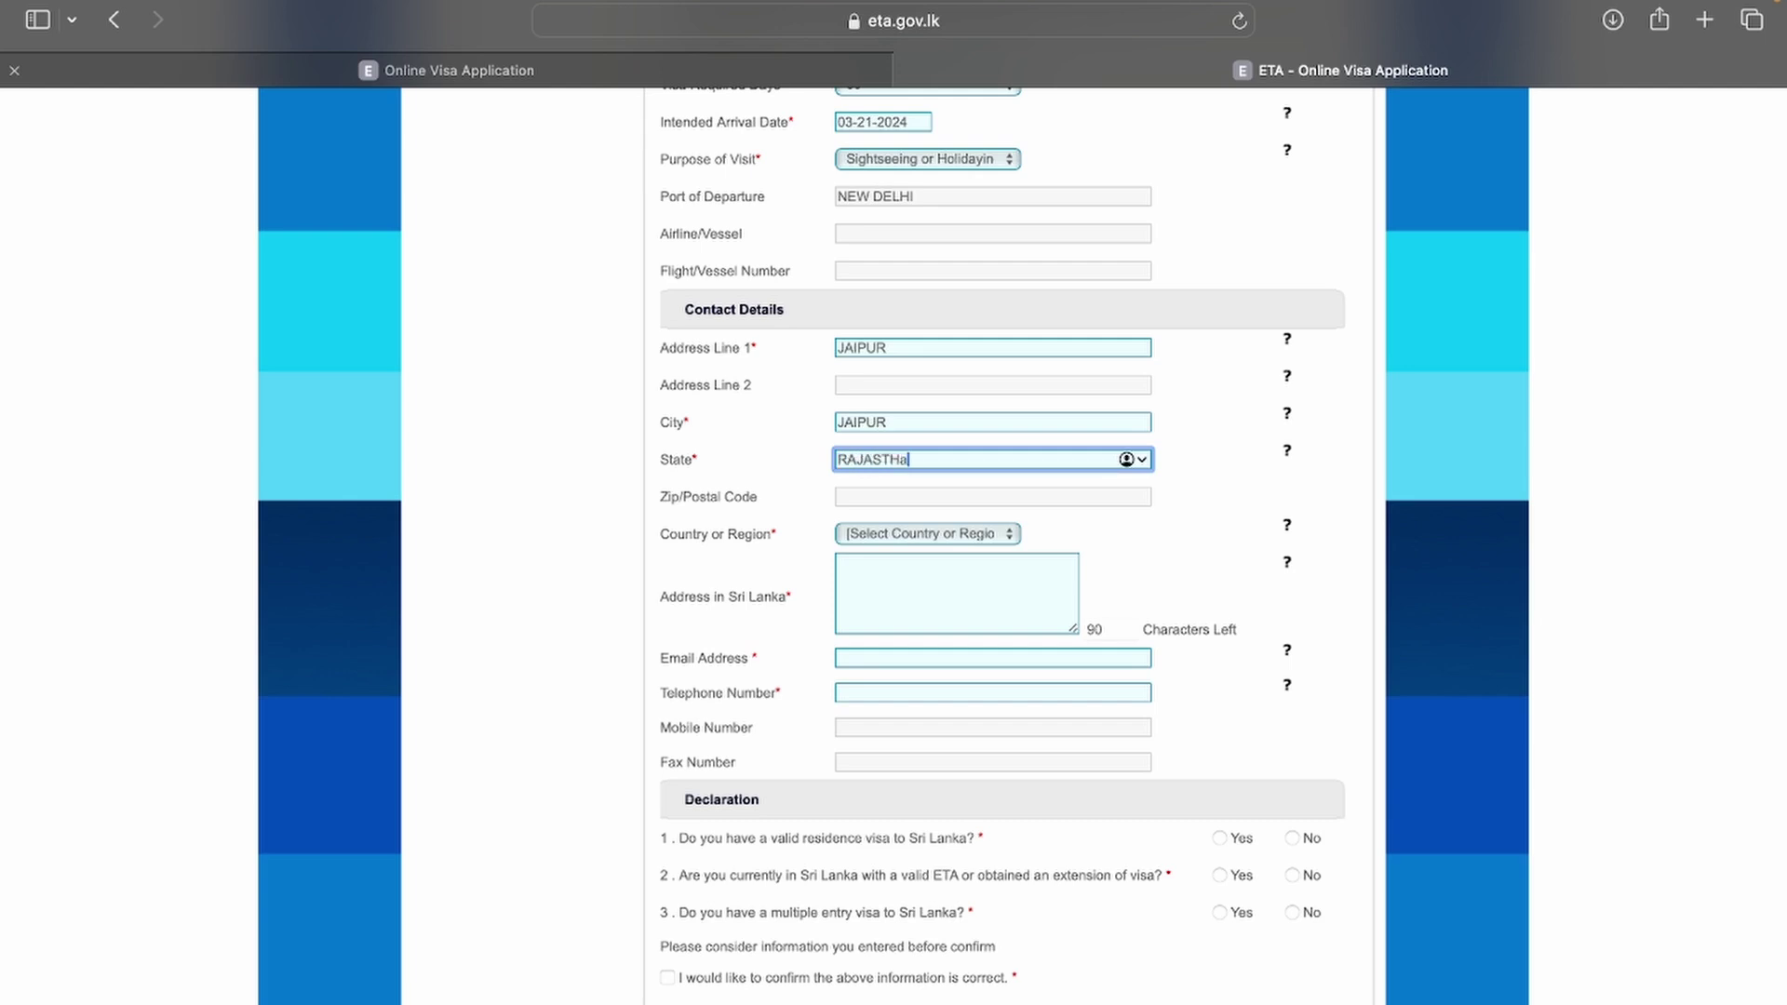
key(BackSpace)
text(AN)
text(3)
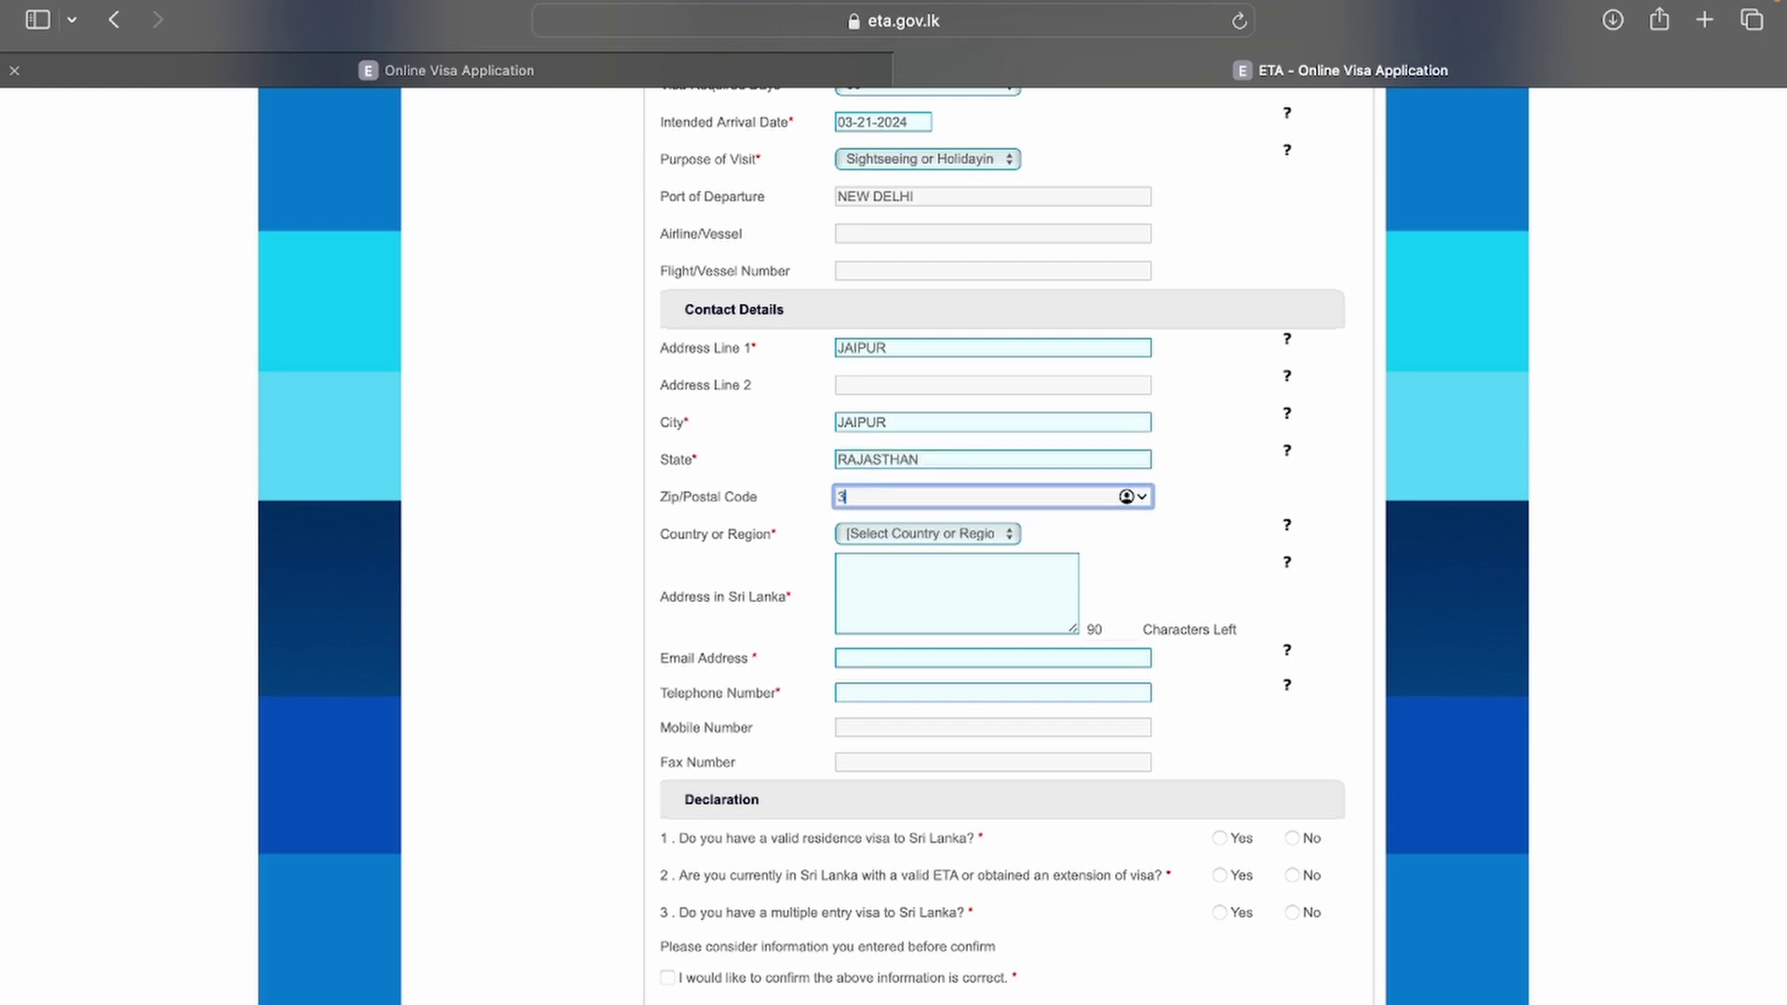
text(02021)
Step: Set the country to INDIA (IND) and the Sri Lanka address to COLOMBO C1 FORT
click(875, 531)
scroll(875, 531, down, 1)
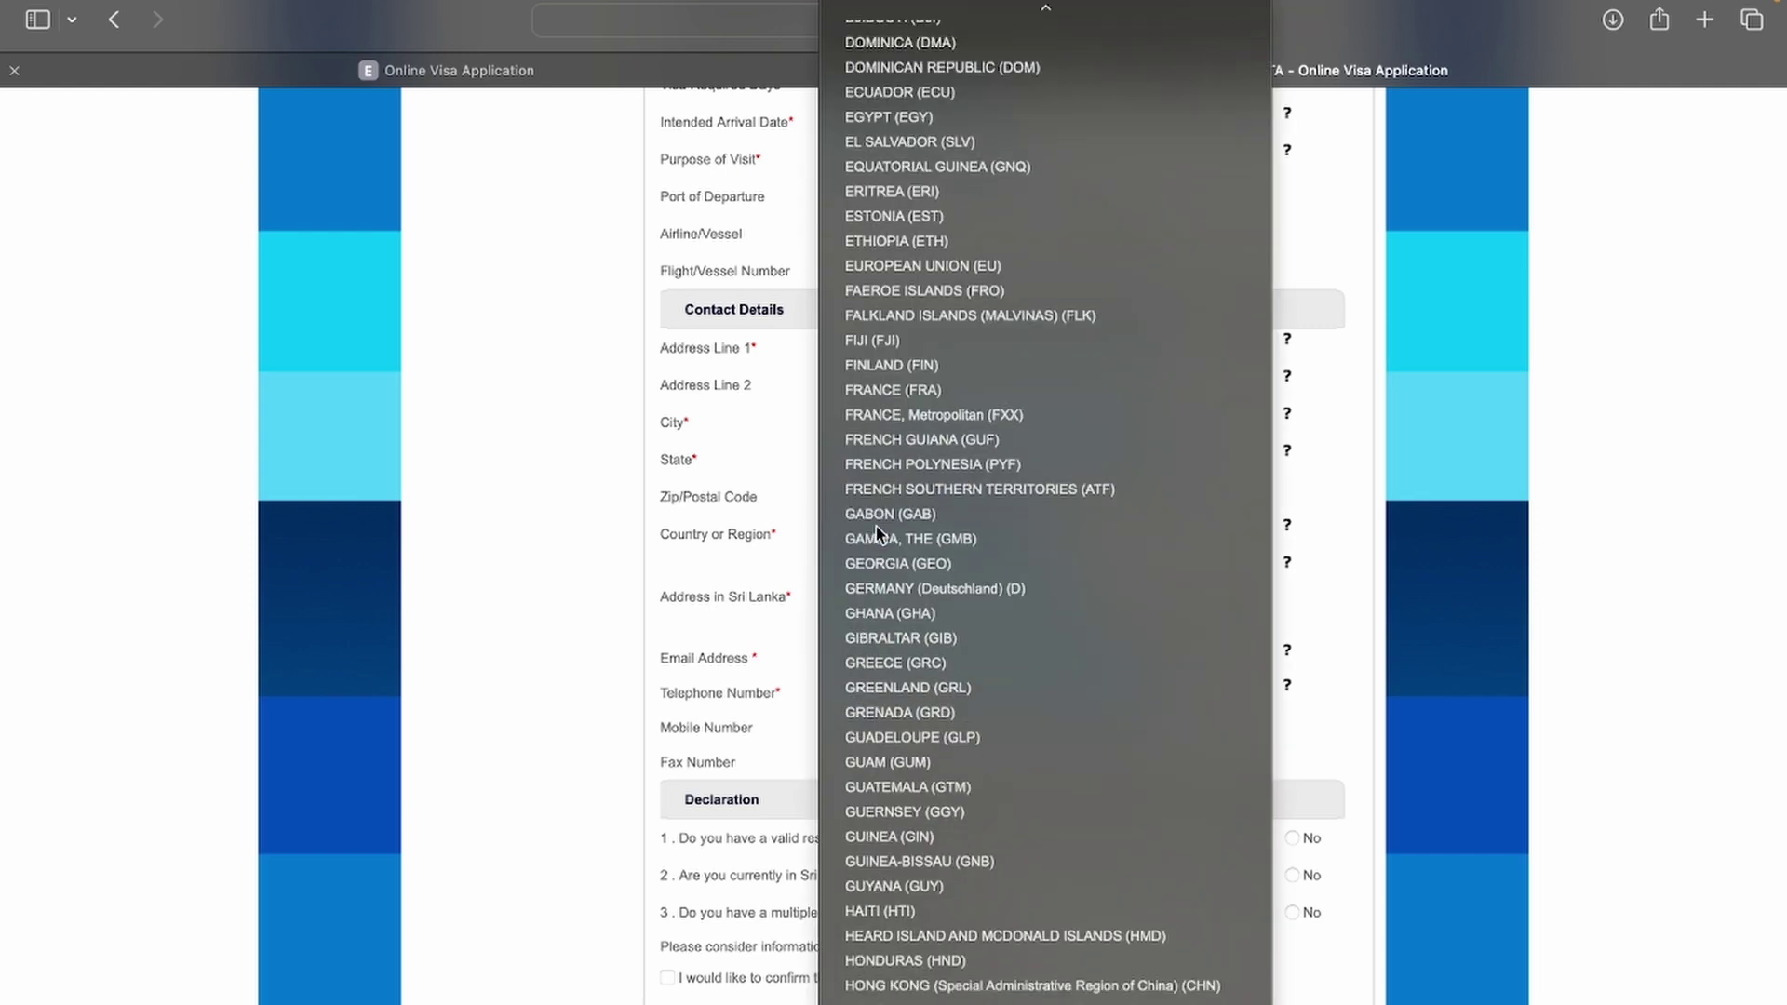
key(Escape)
text(india)
click(876, 570)
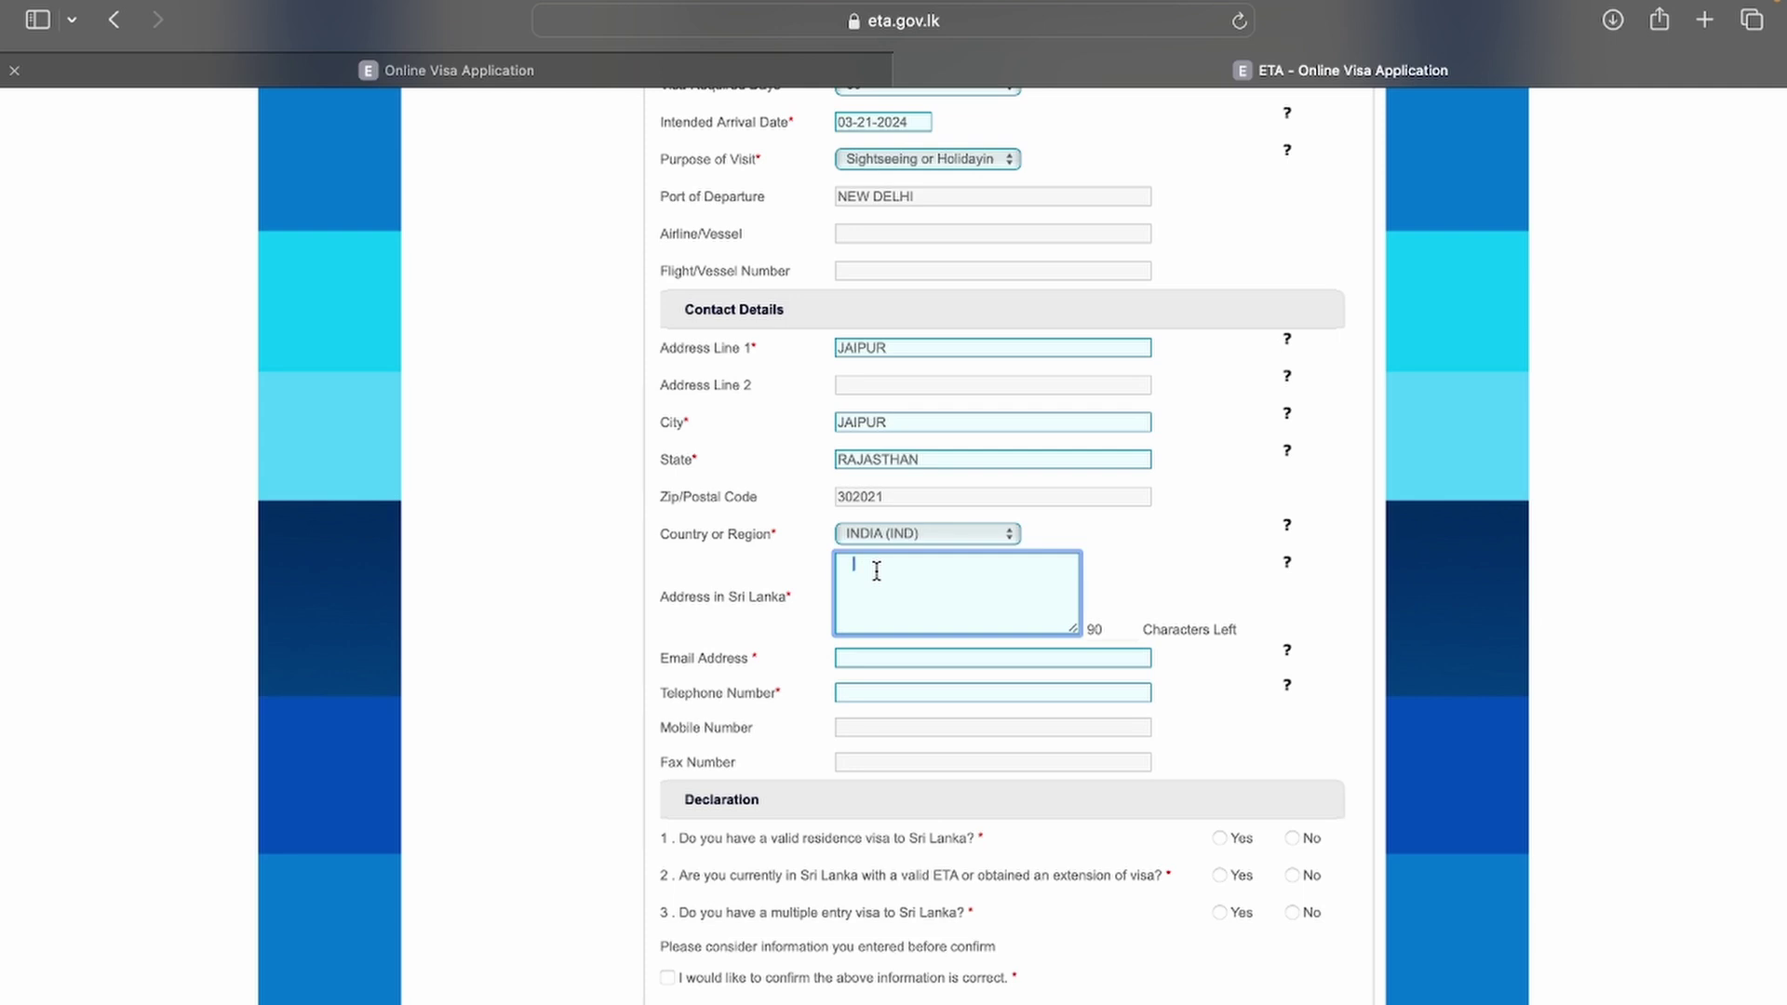
text(COLOMBO C1 FORT)
Step: Enter the applicant's e-mail address, telephone number and mobile number
click(856, 659)
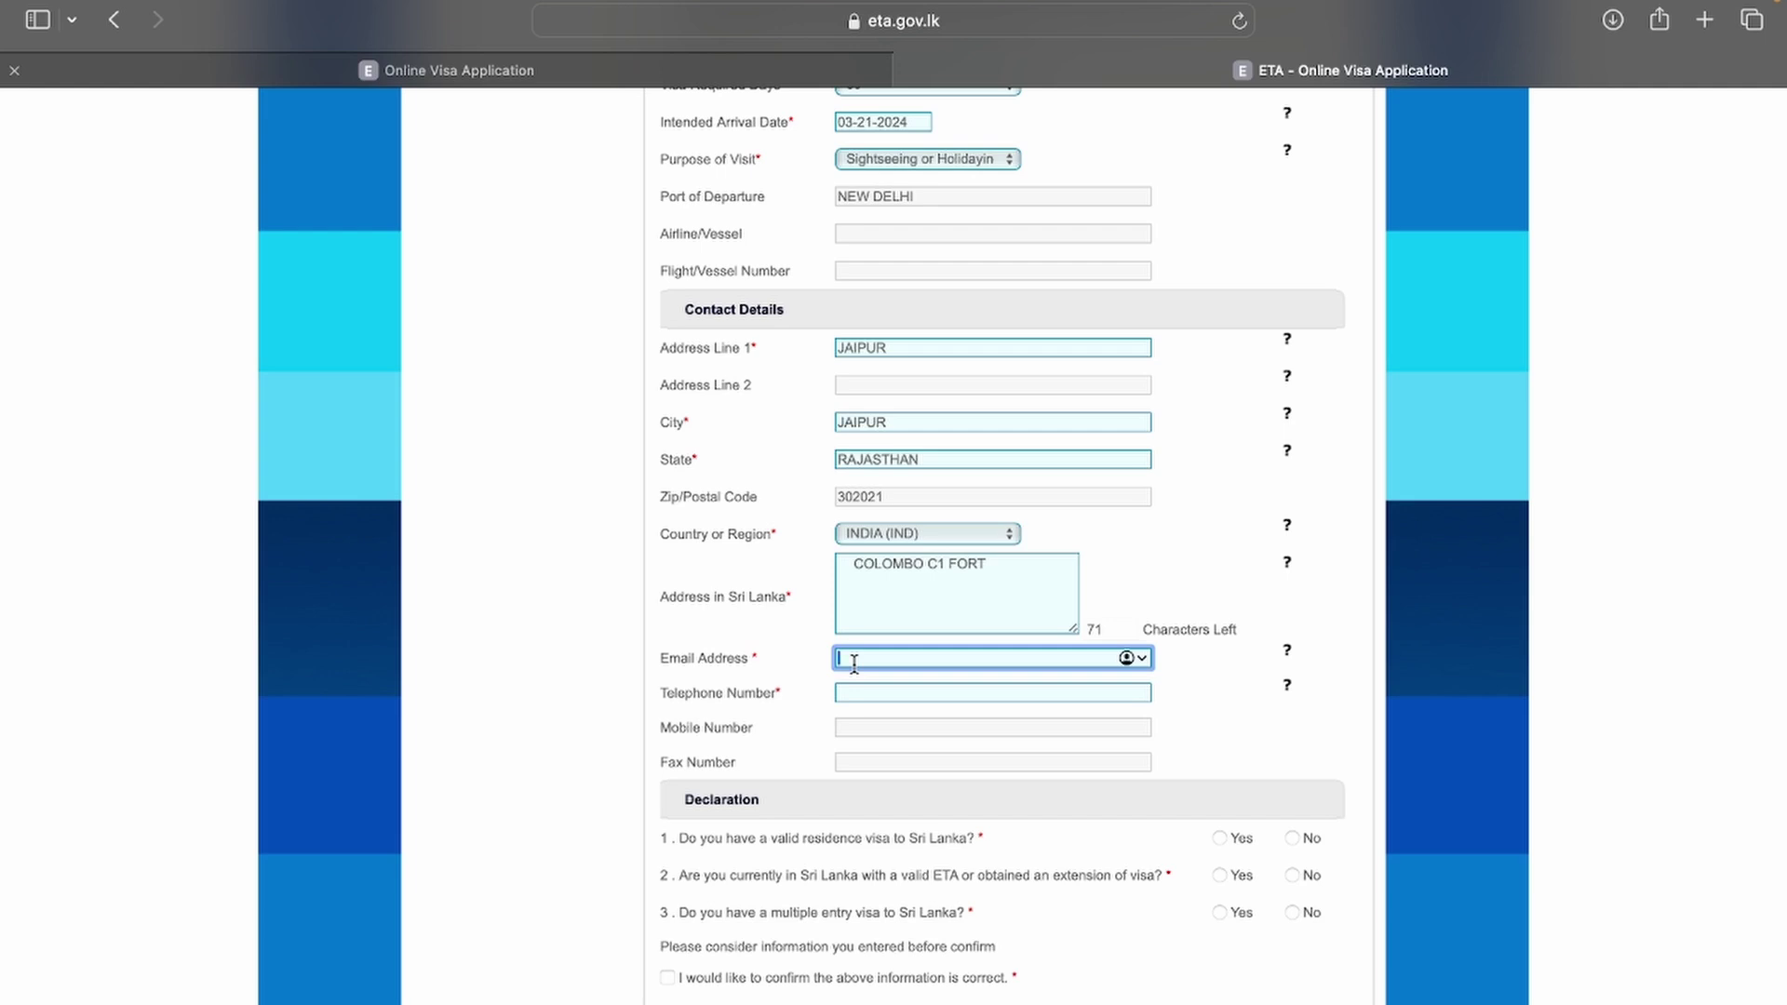
click(870, 690)
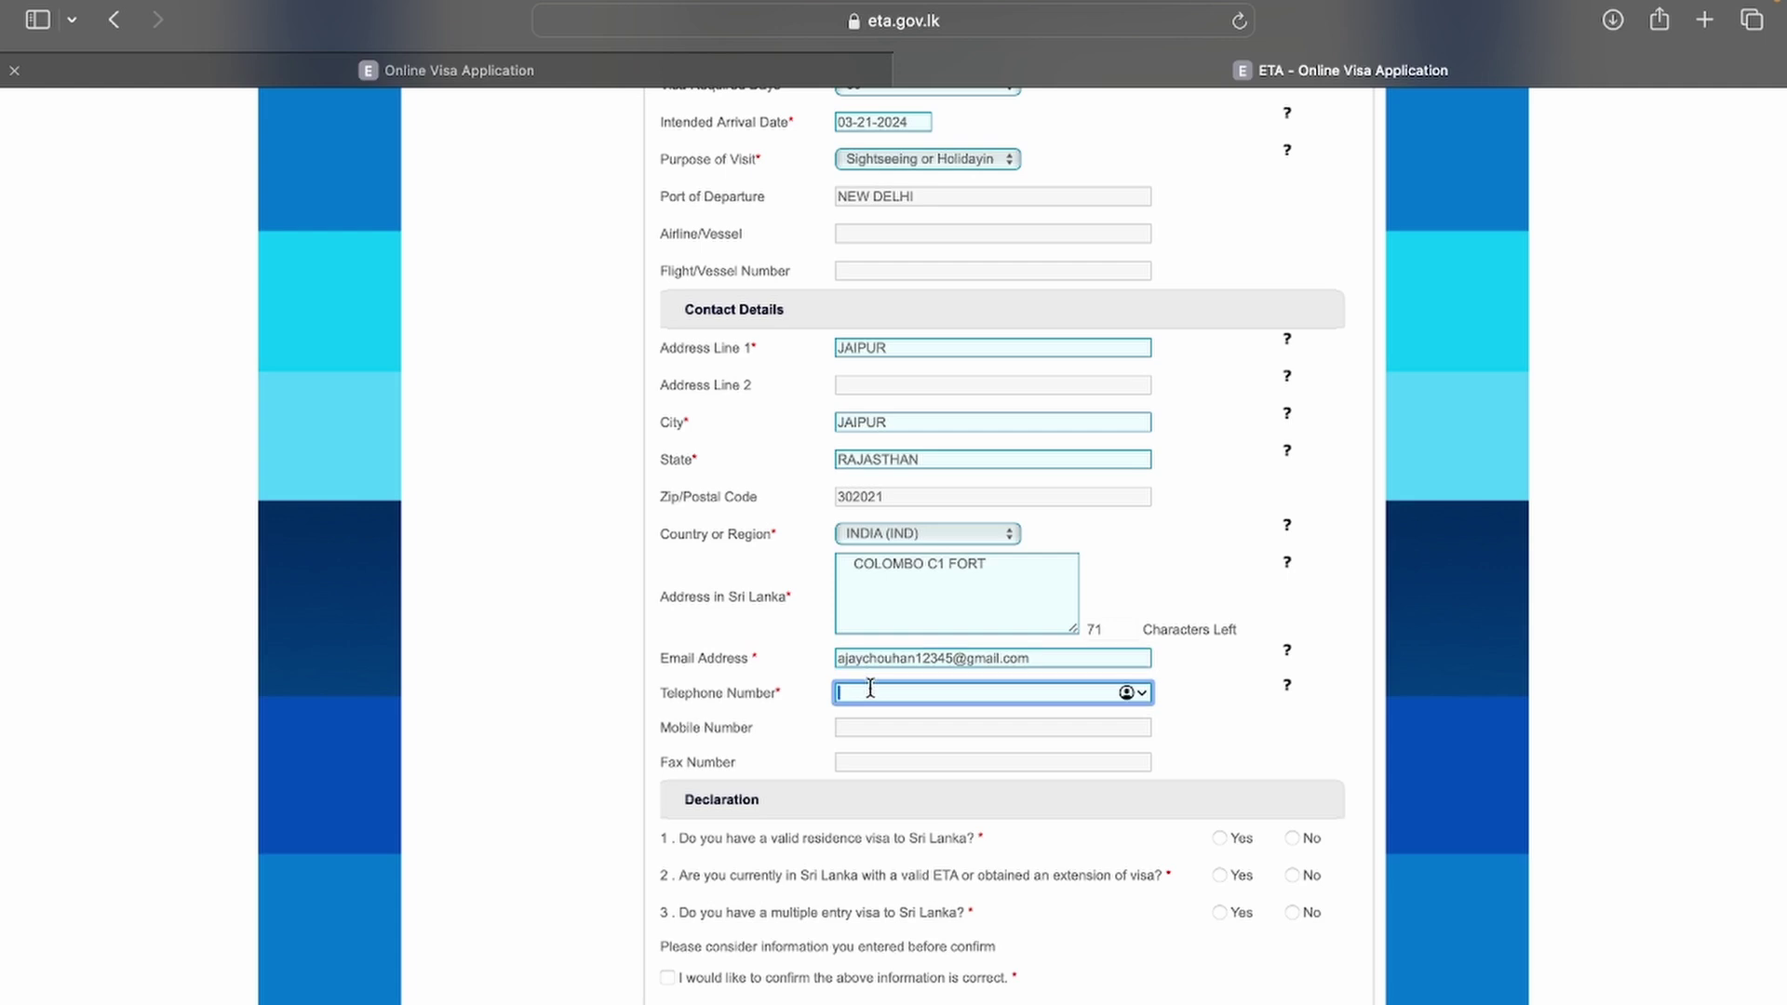
text(9999999999)
click(848, 727)
text(999999999)
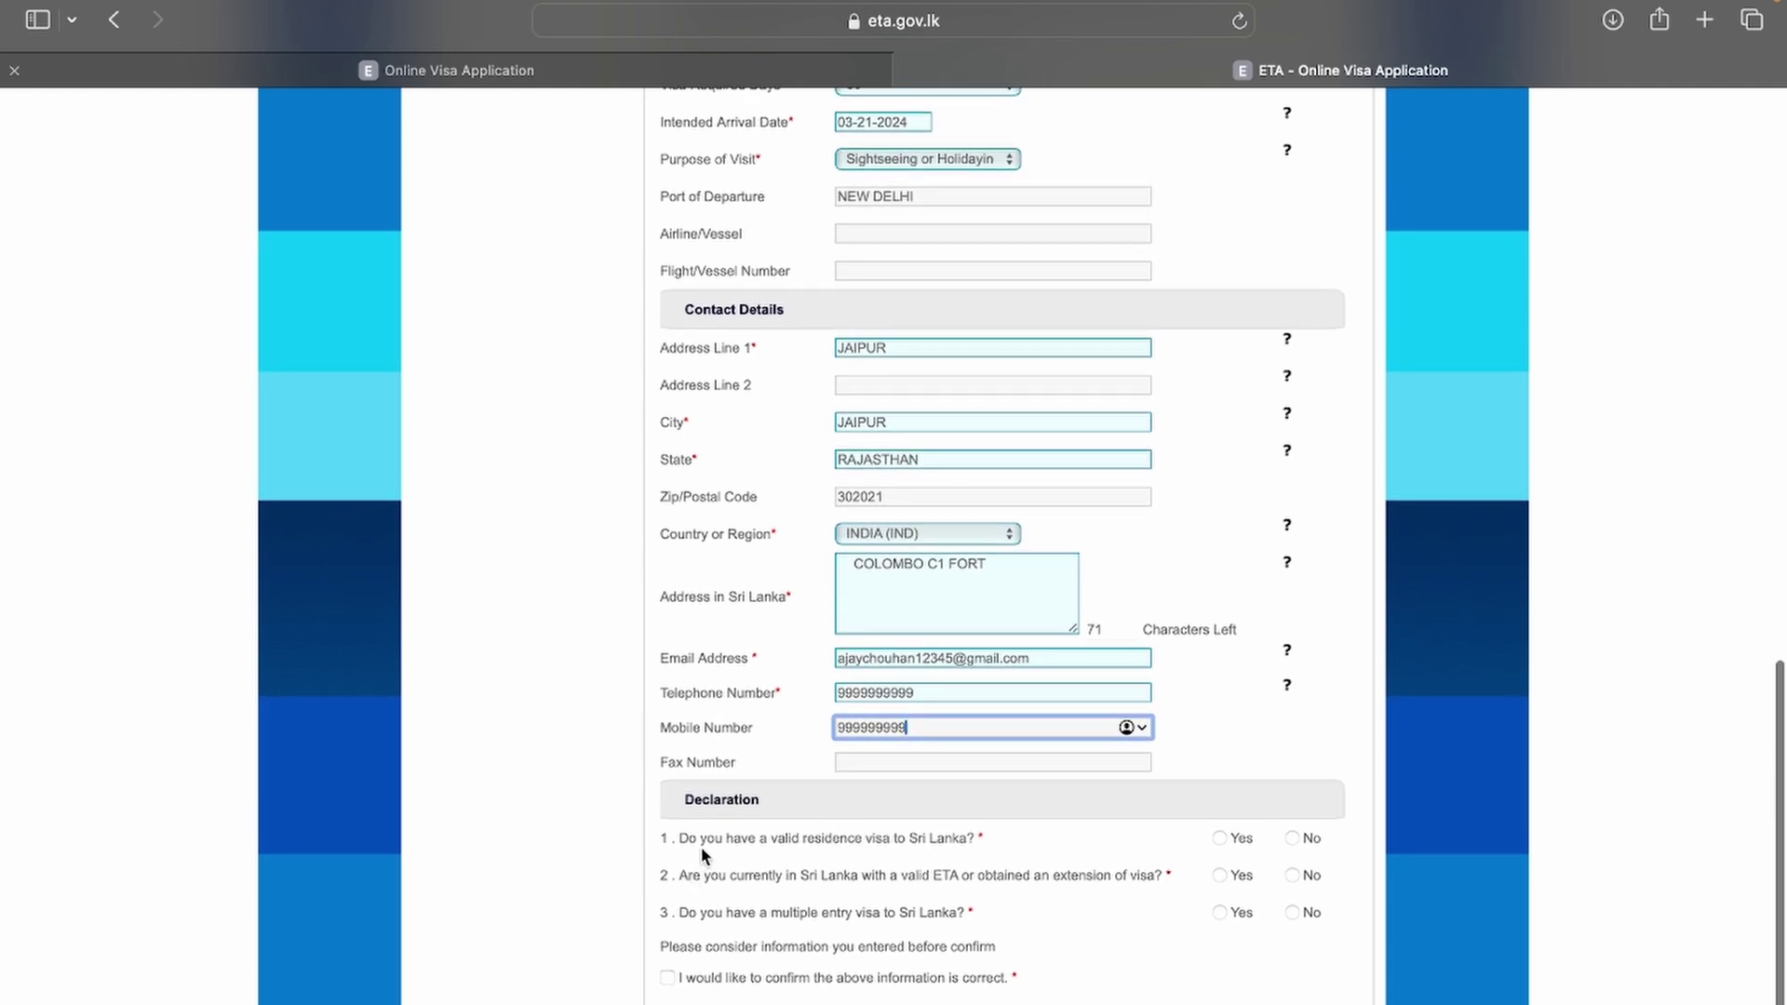
Step: Answer No to the residence visa declaration question and review the declarations
click(1293, 838)
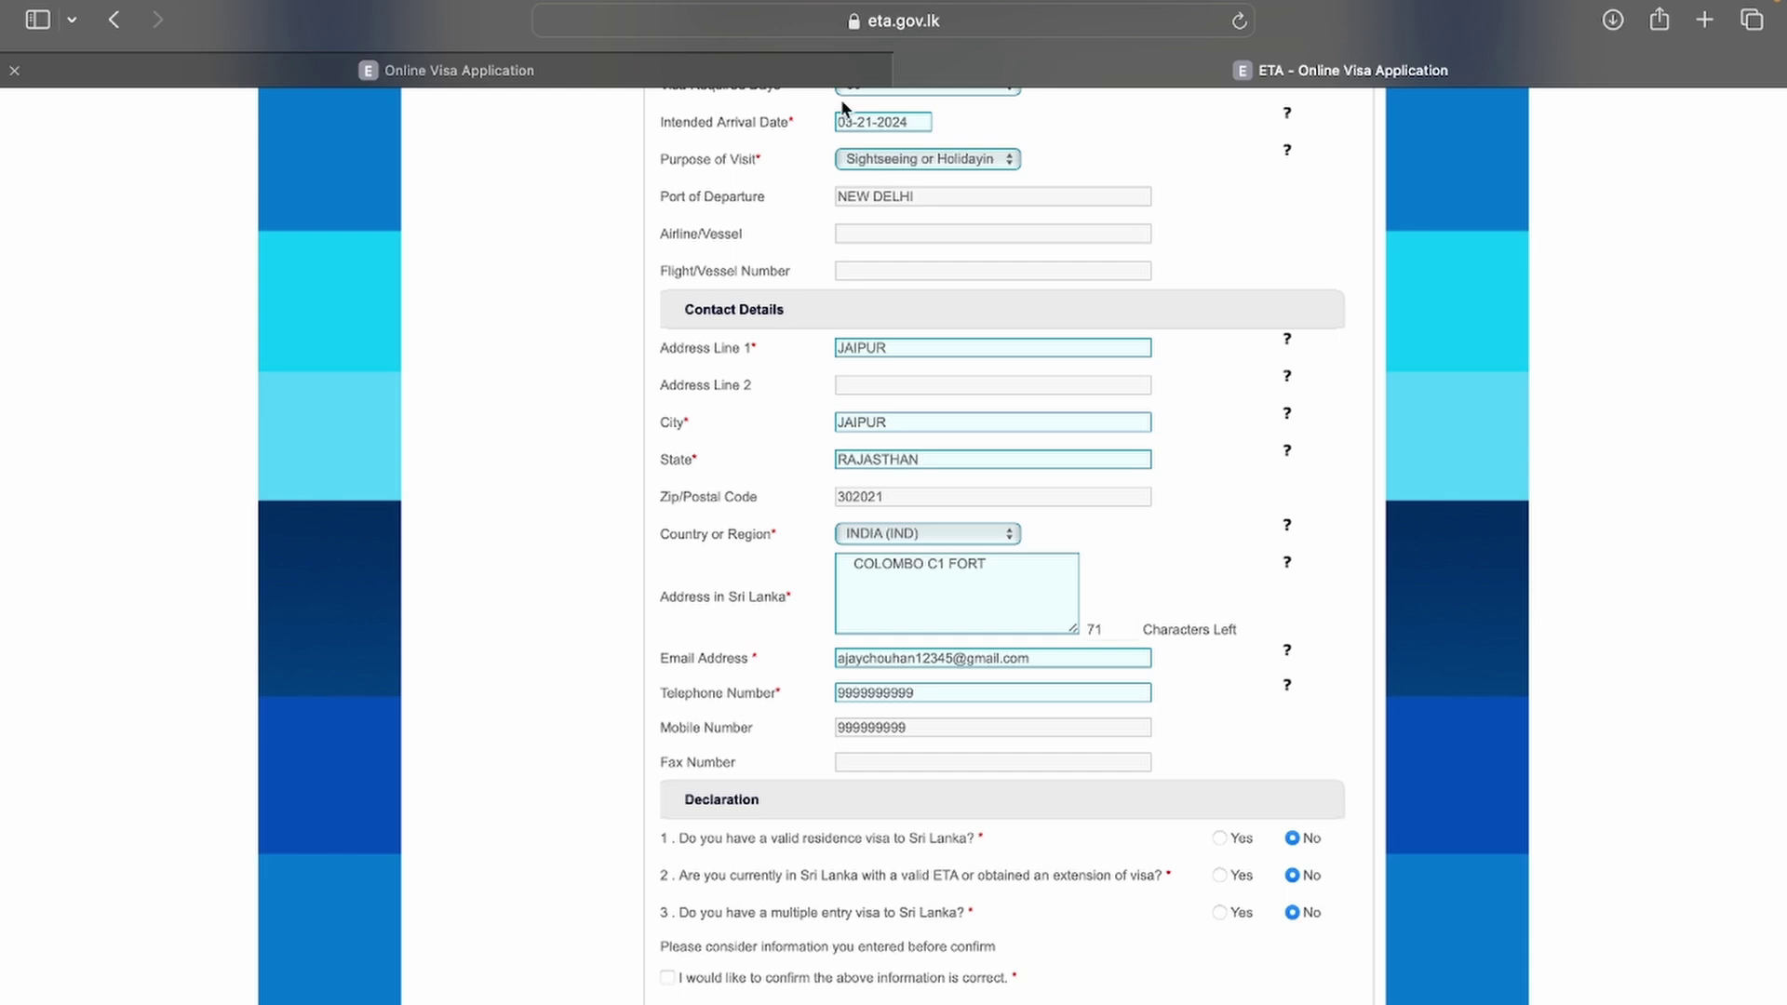
scroll(840, 455, up, 5)
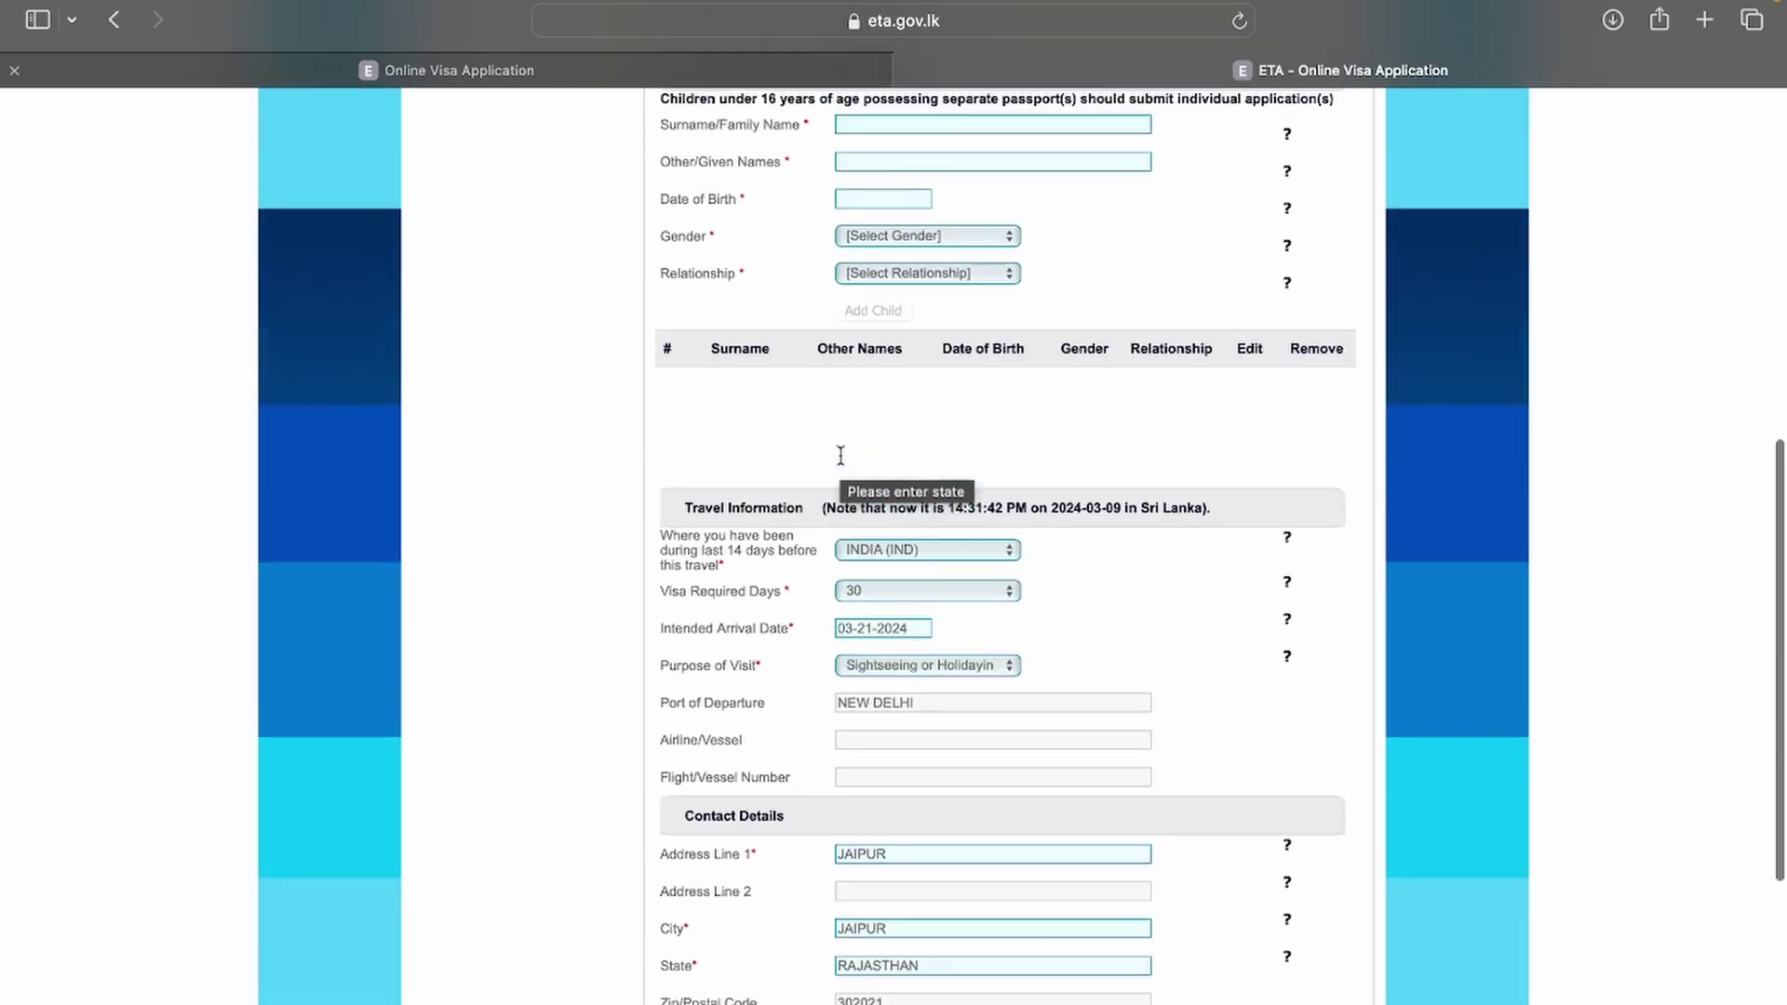
scroll(841, 455, up, 4)
scroll(841, 456, down, 10)
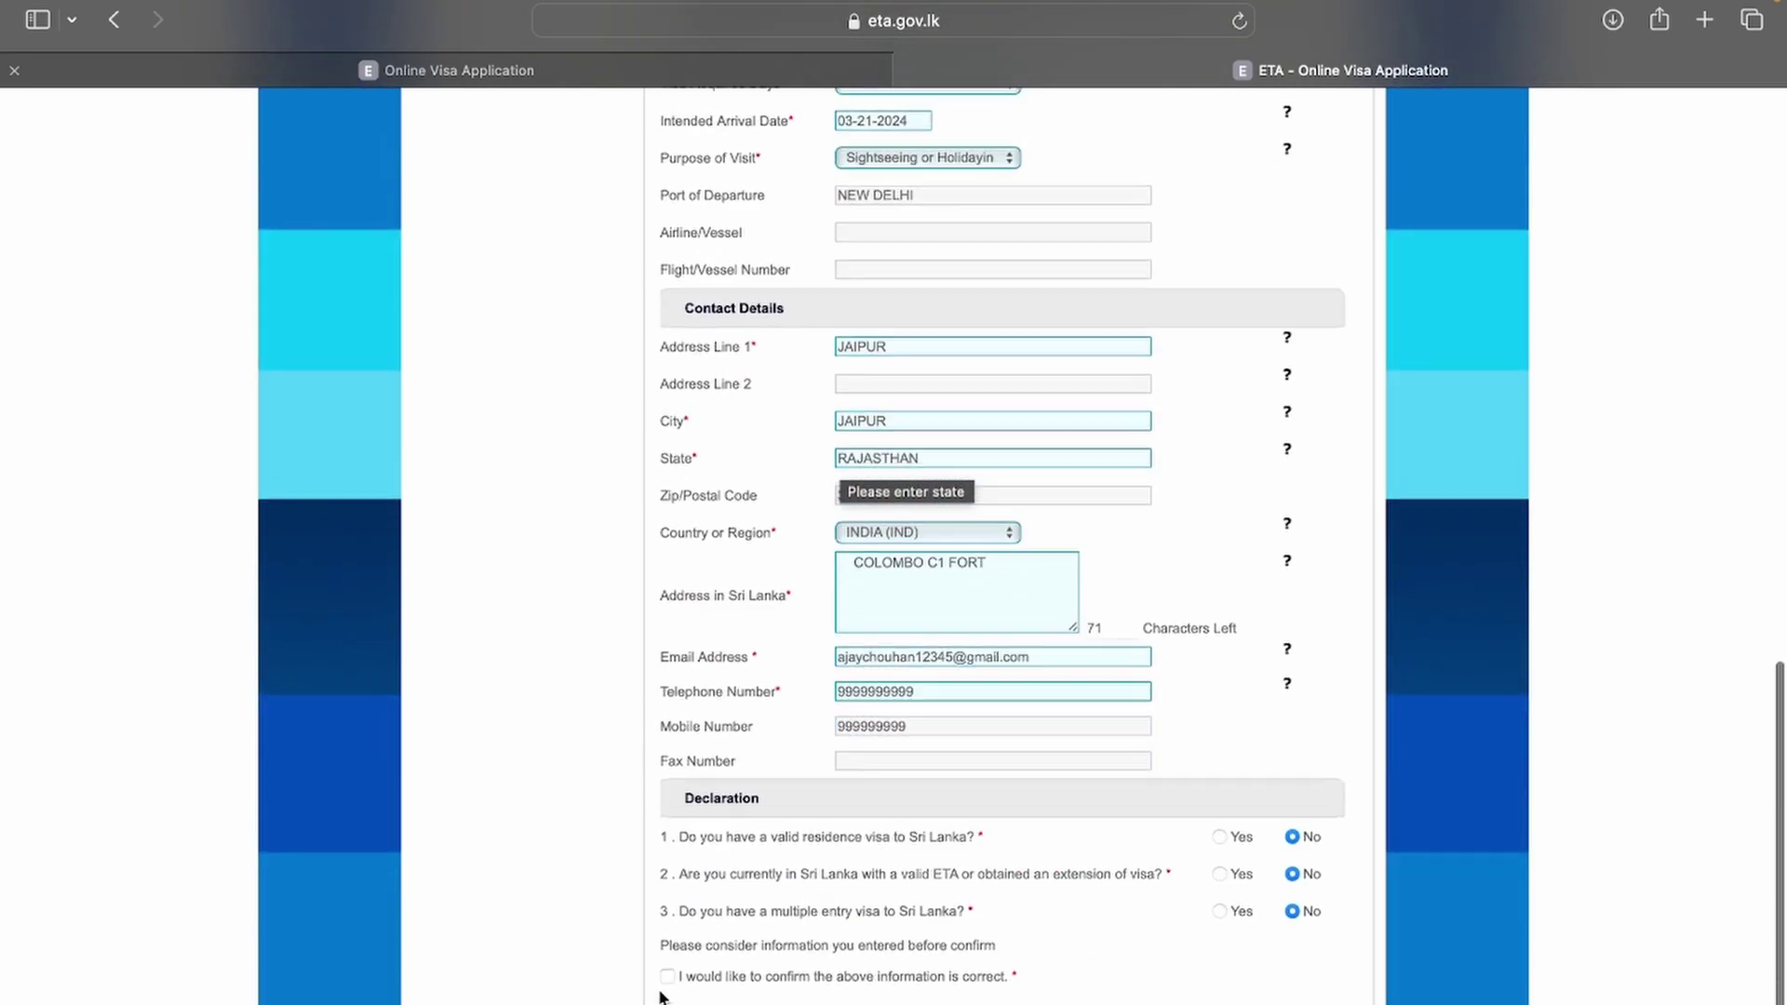
Step: Tick the confirmation and review the applicant, travel, contact and 0.0 USD fee summary
click(667, 977)
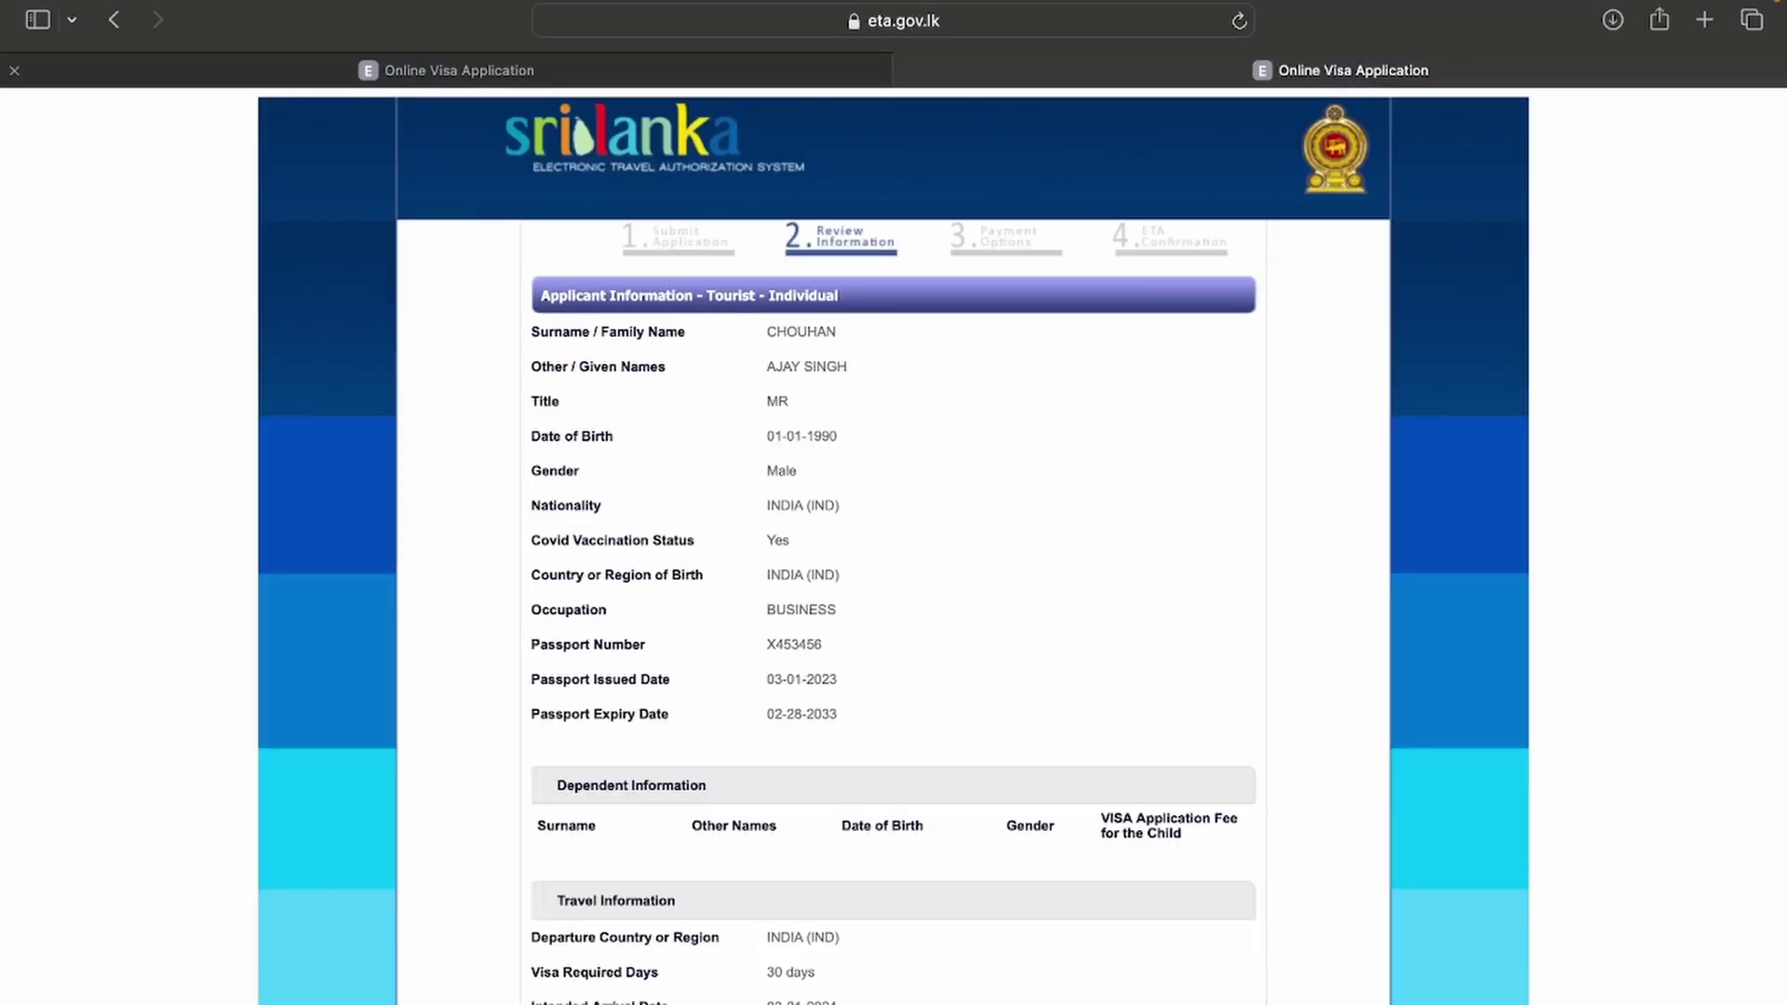
scroll(737, 675, down, 1)
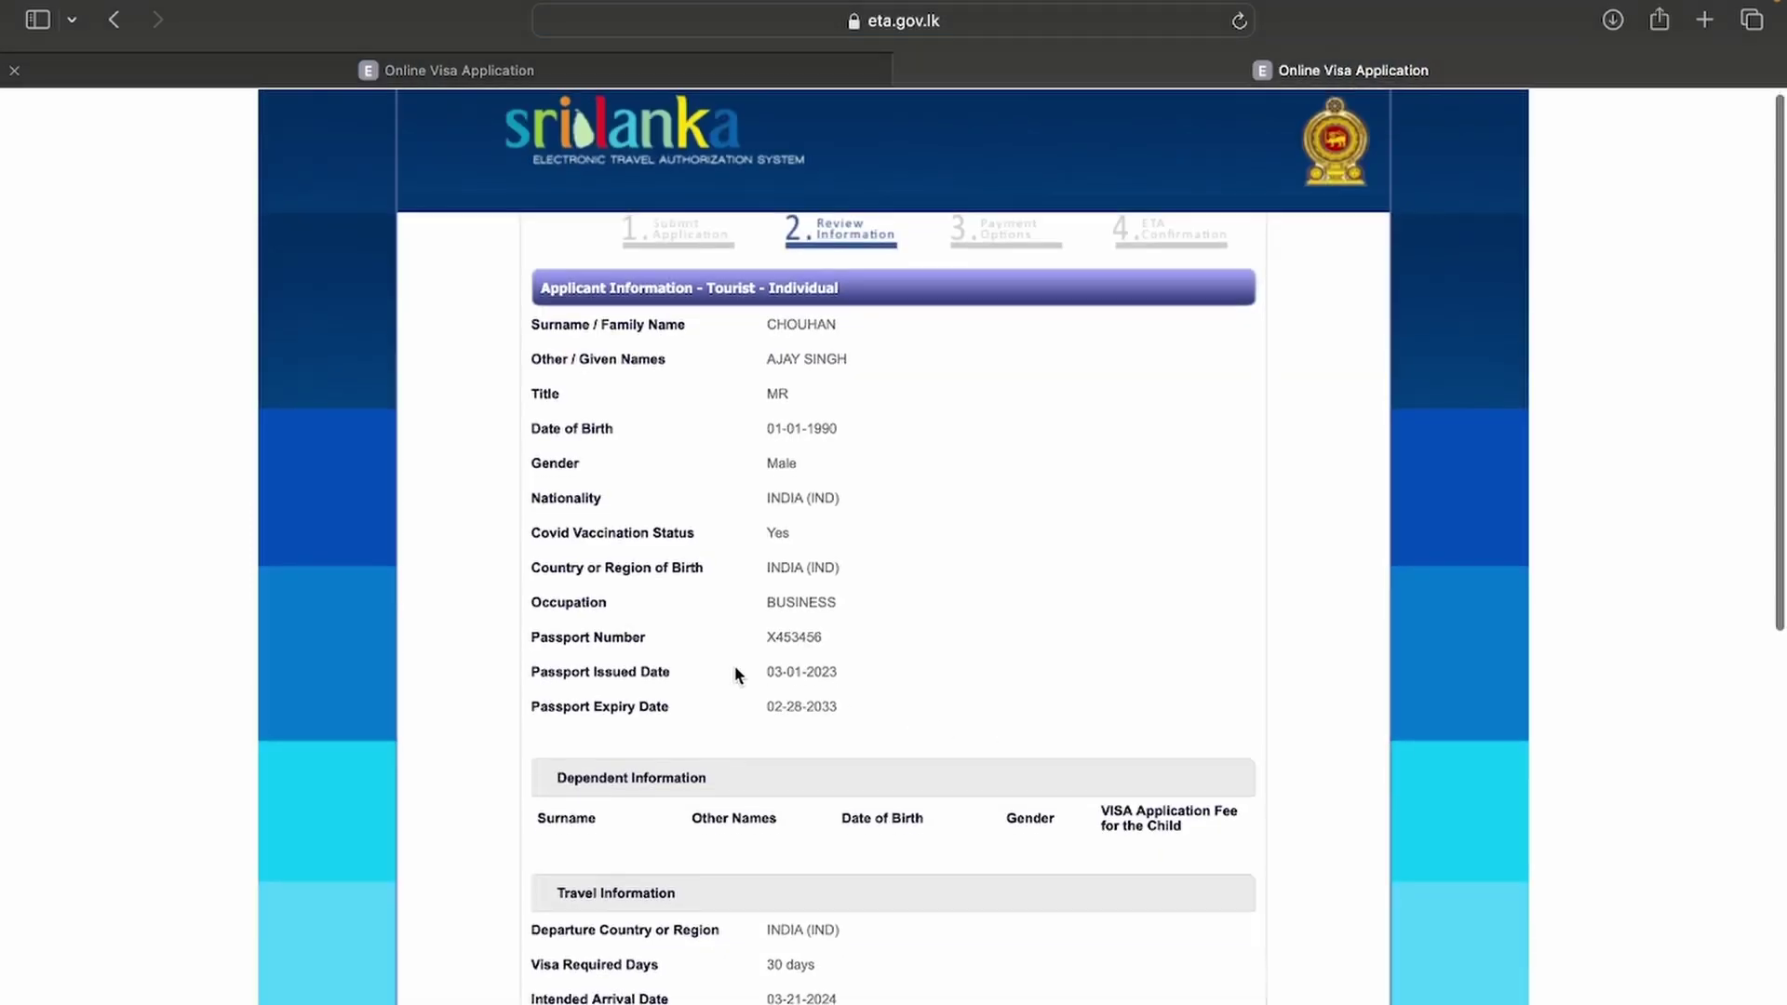
scroll(737, 675, down, 5)
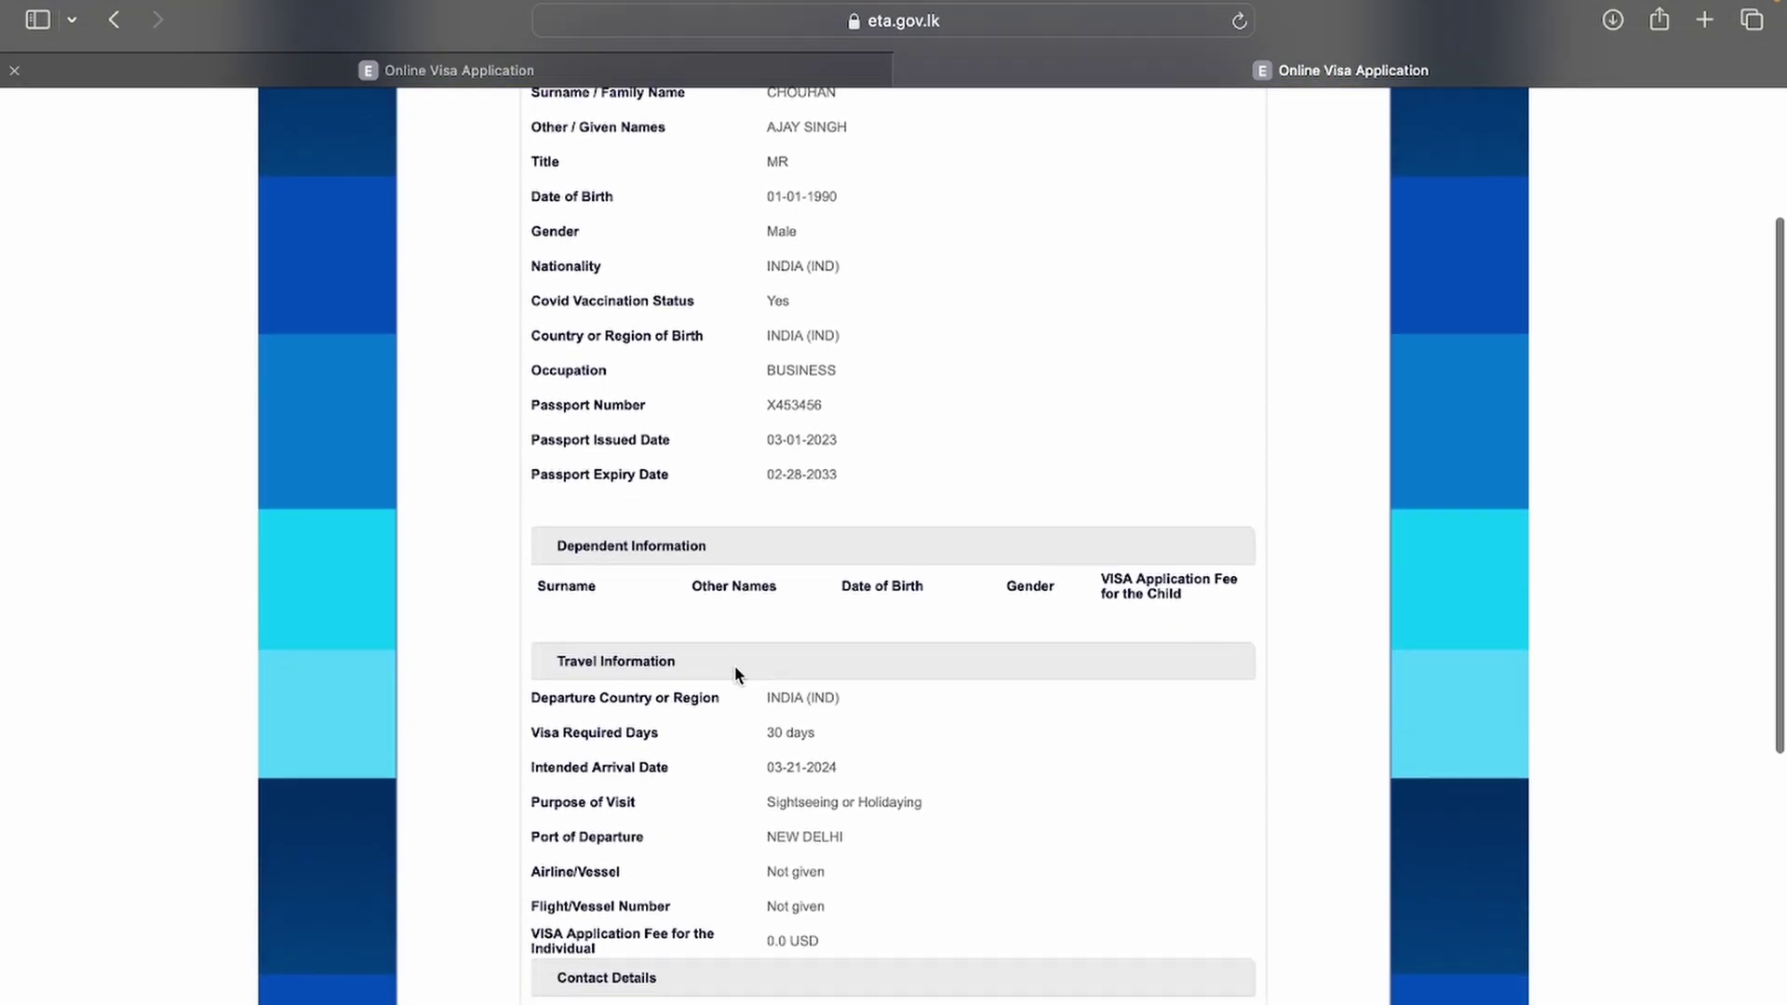
scroll(737, 675, down, 8)
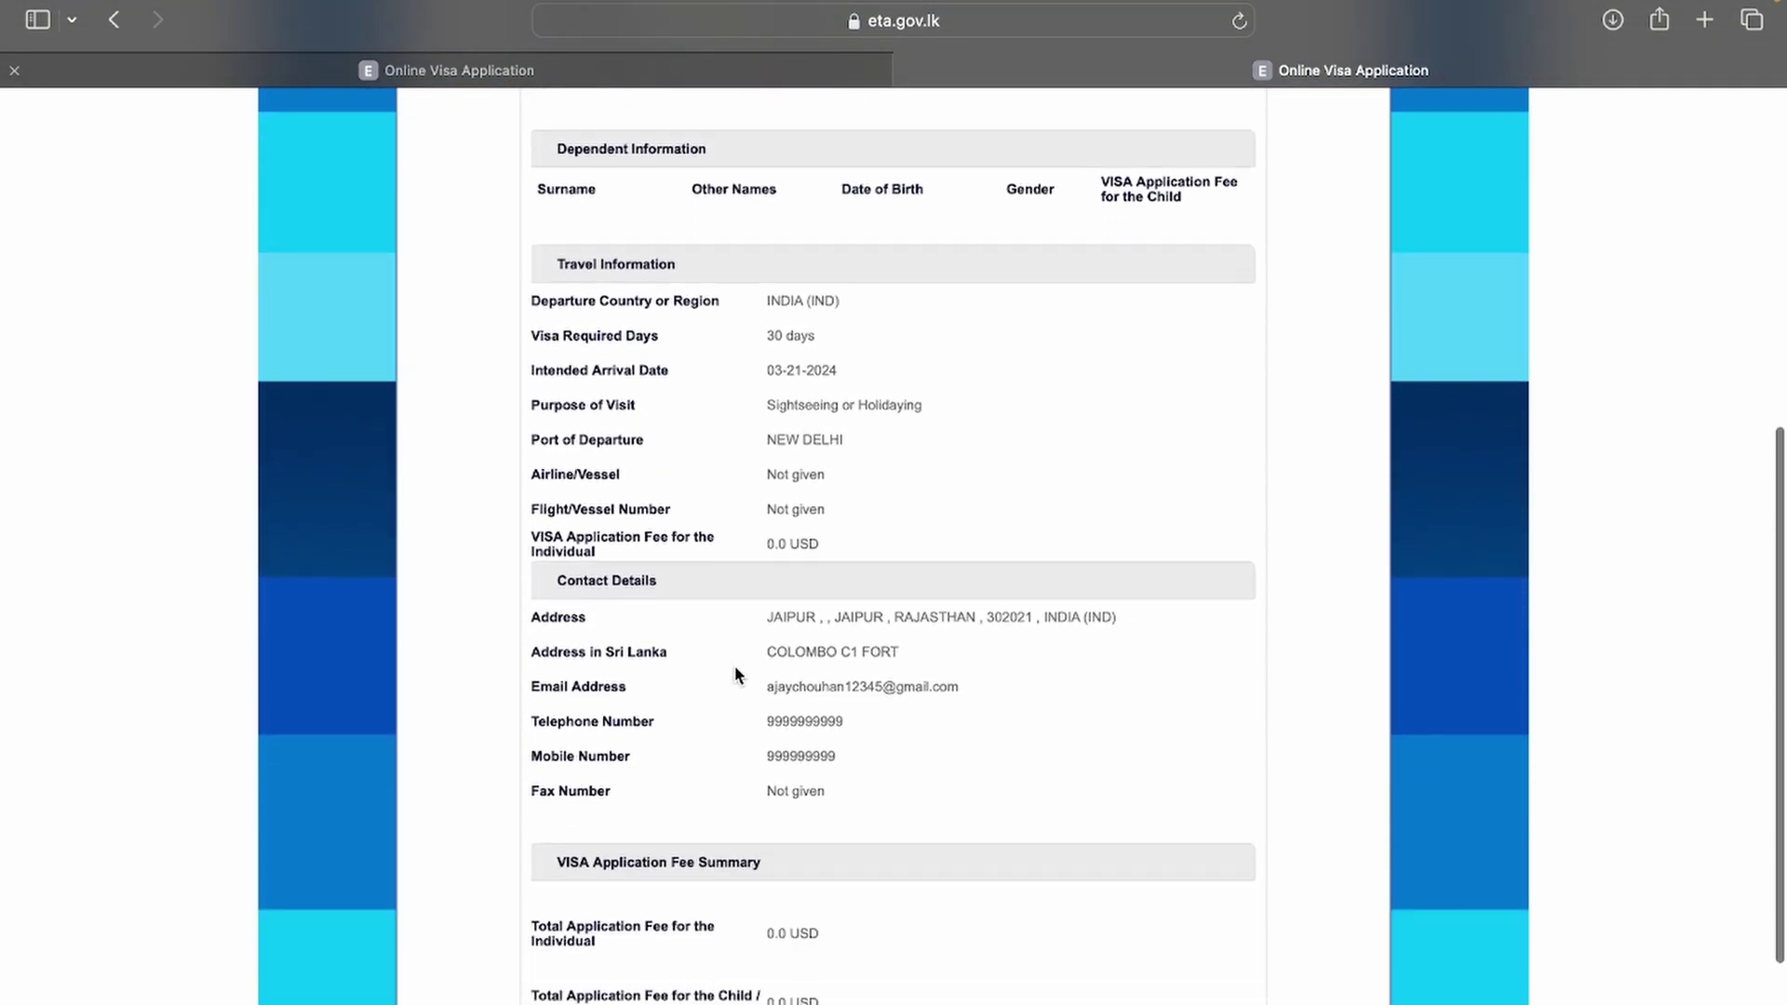
scroll(738, 674, down, 6)
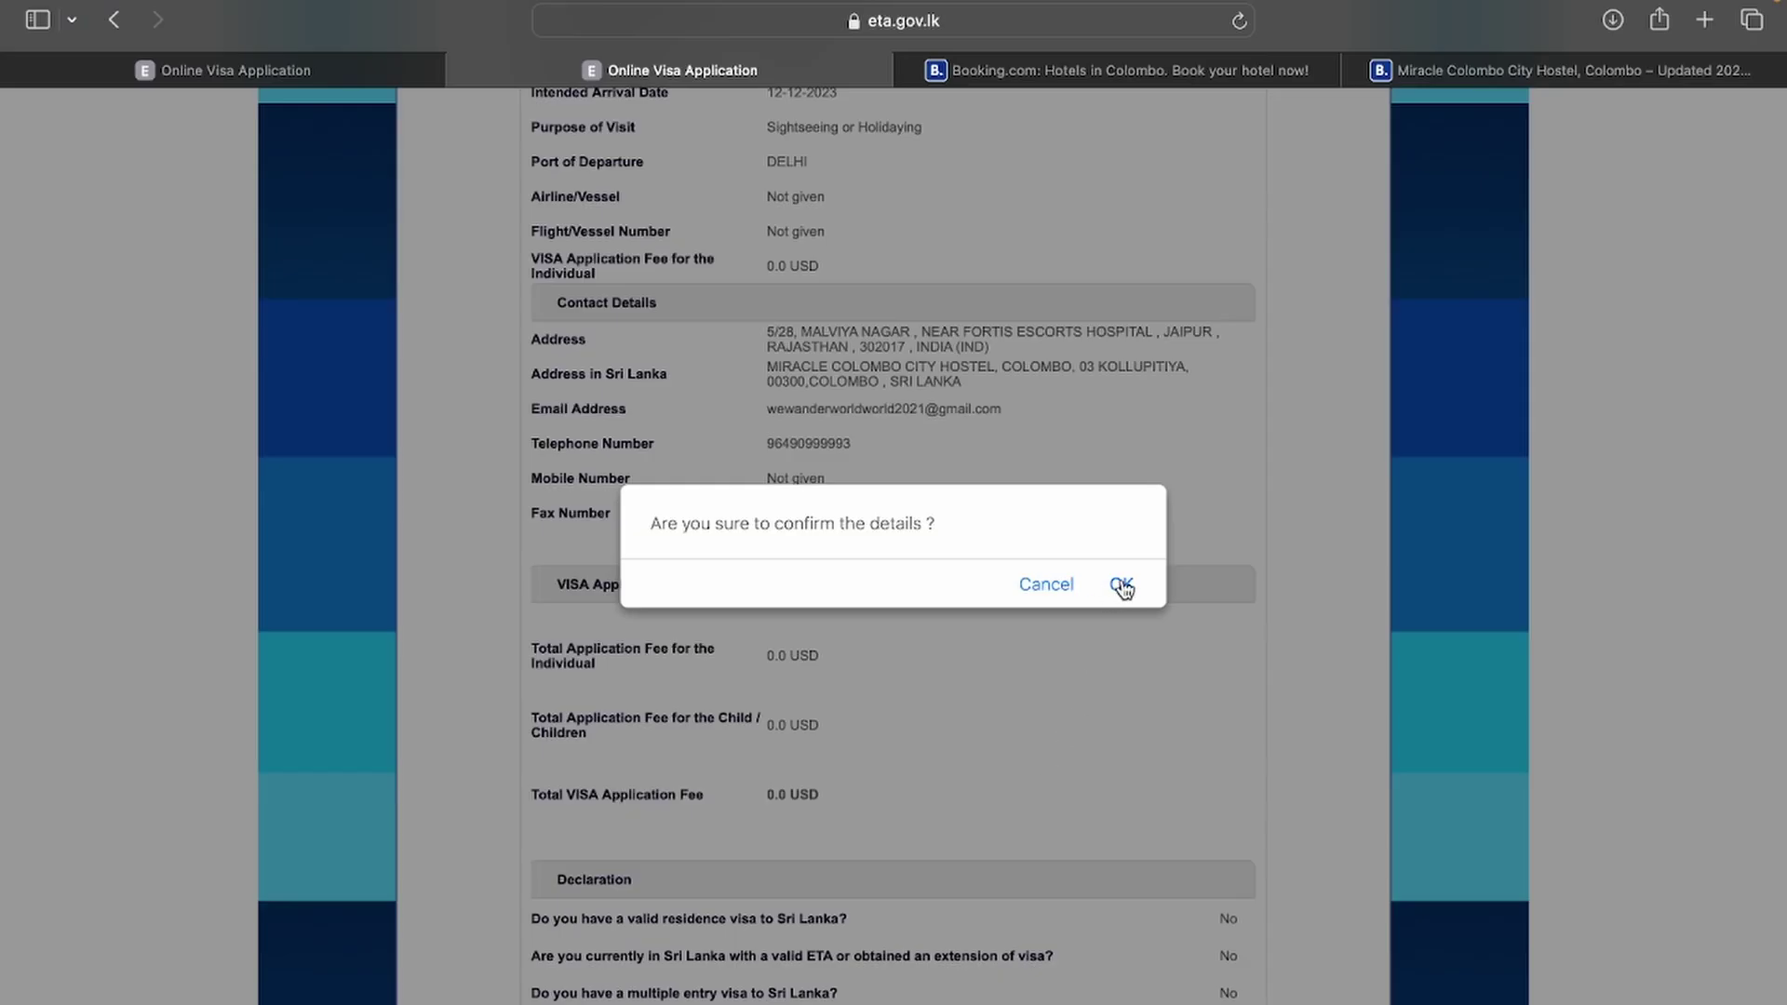
Step: Confirm submission, accept the fraud warning, and dismiss the notice on the USD 0 receipt
click(1121, 587)
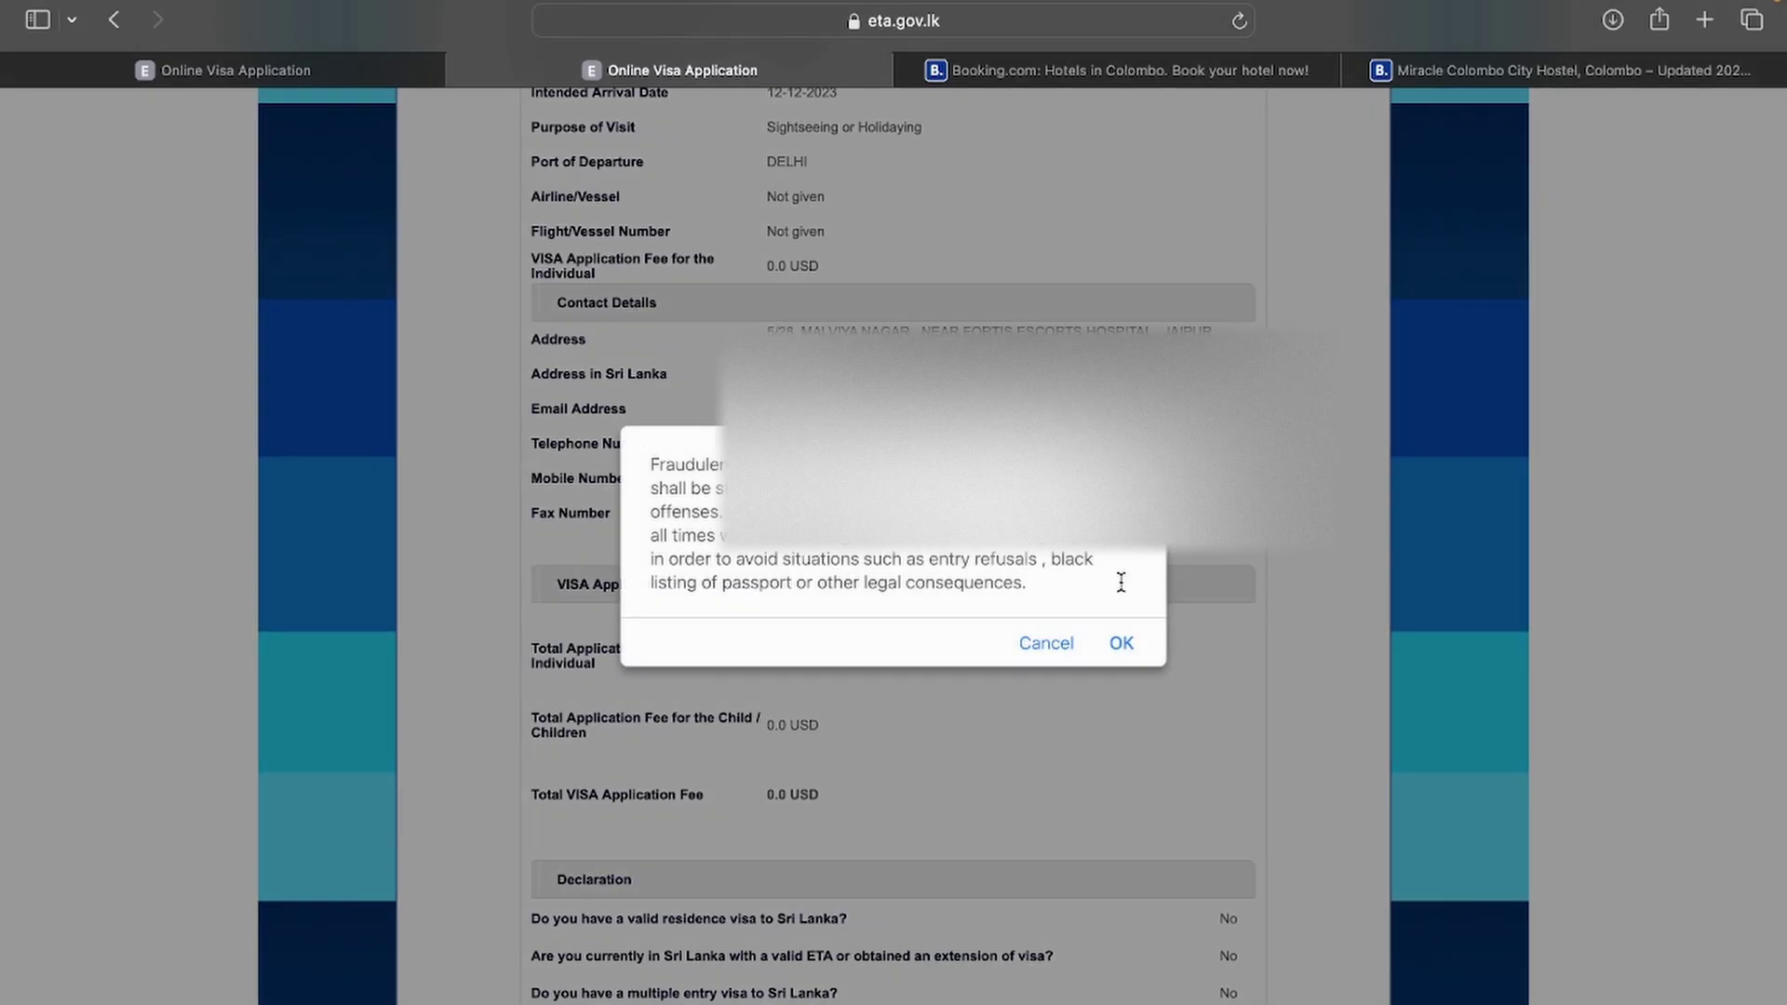
click(1123, 646)
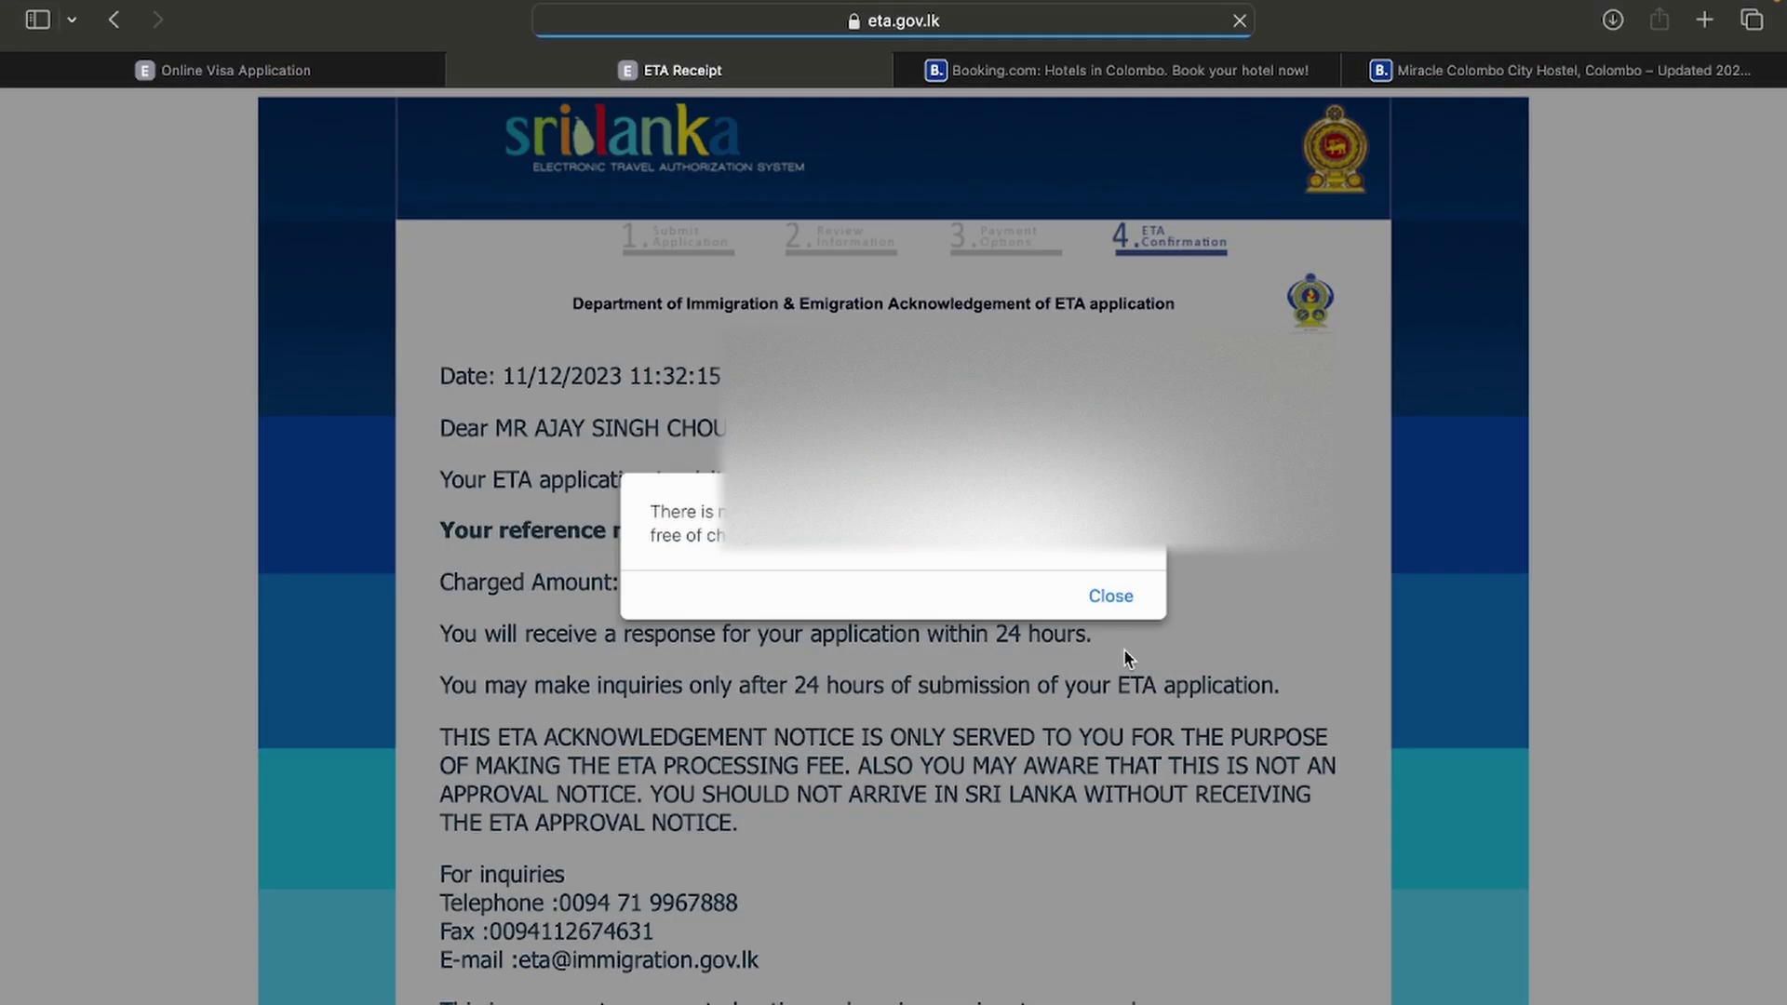
click(1108, 596)
scroll(1106, 594, down, 2)
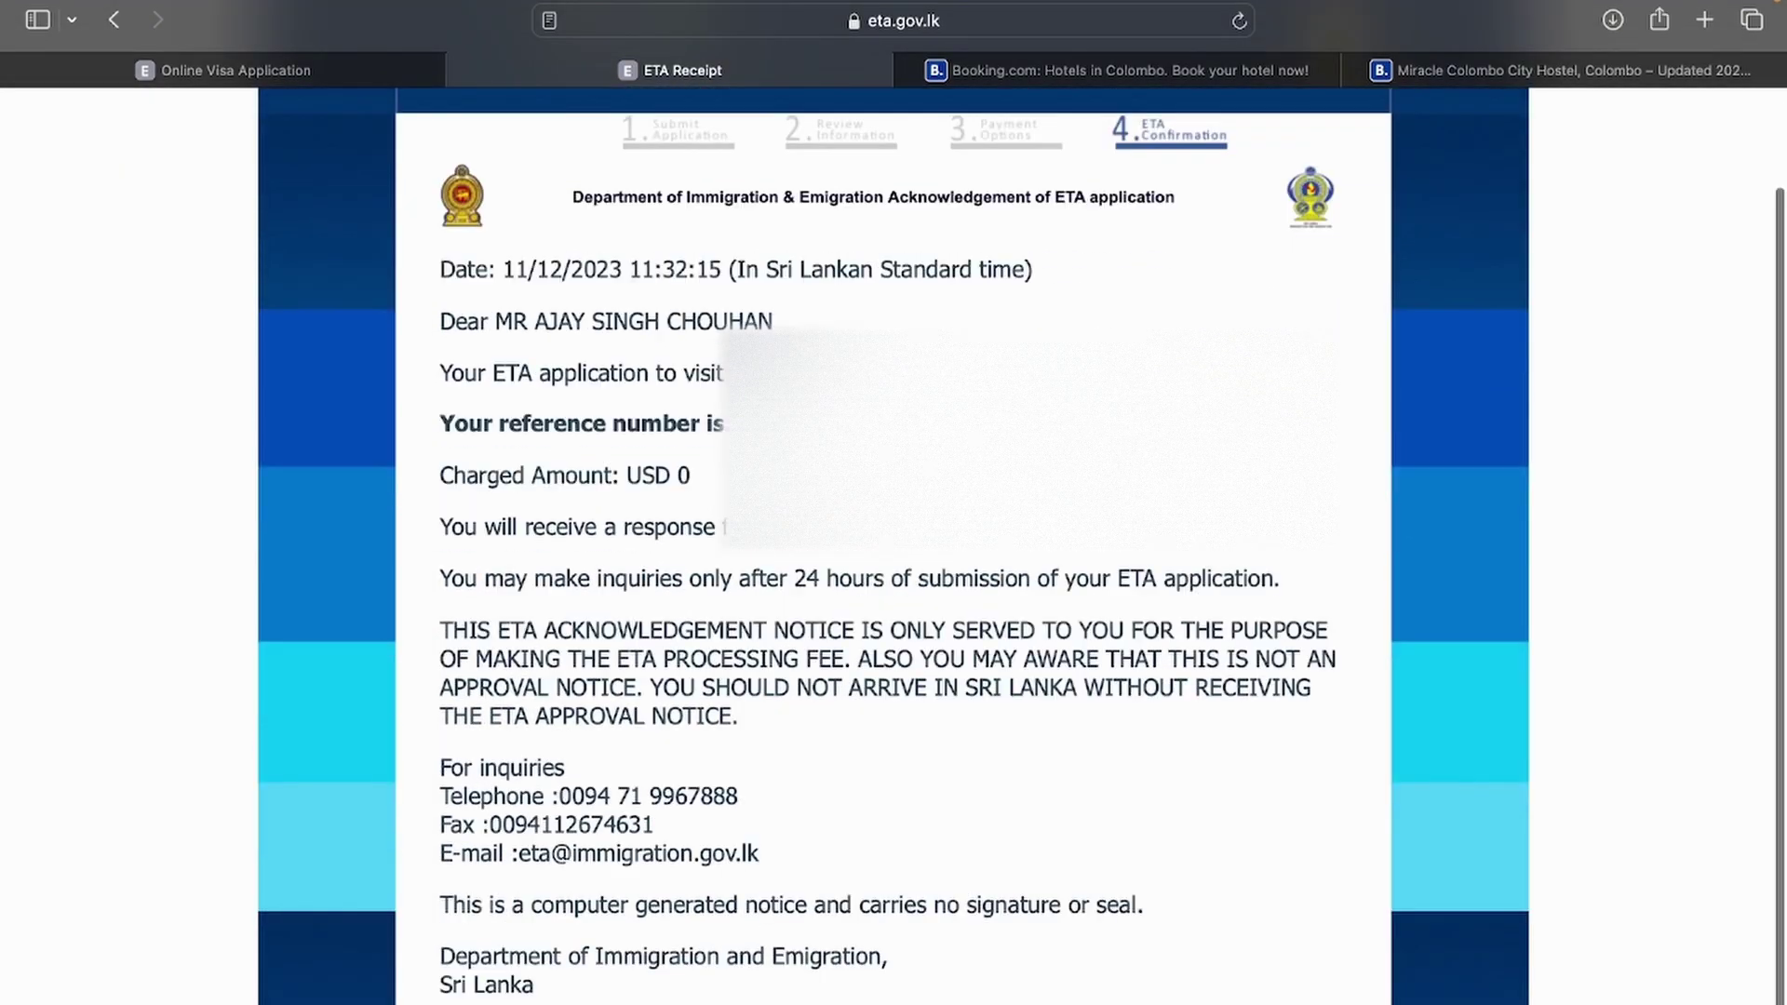
scroll(893, 545, up, 1)
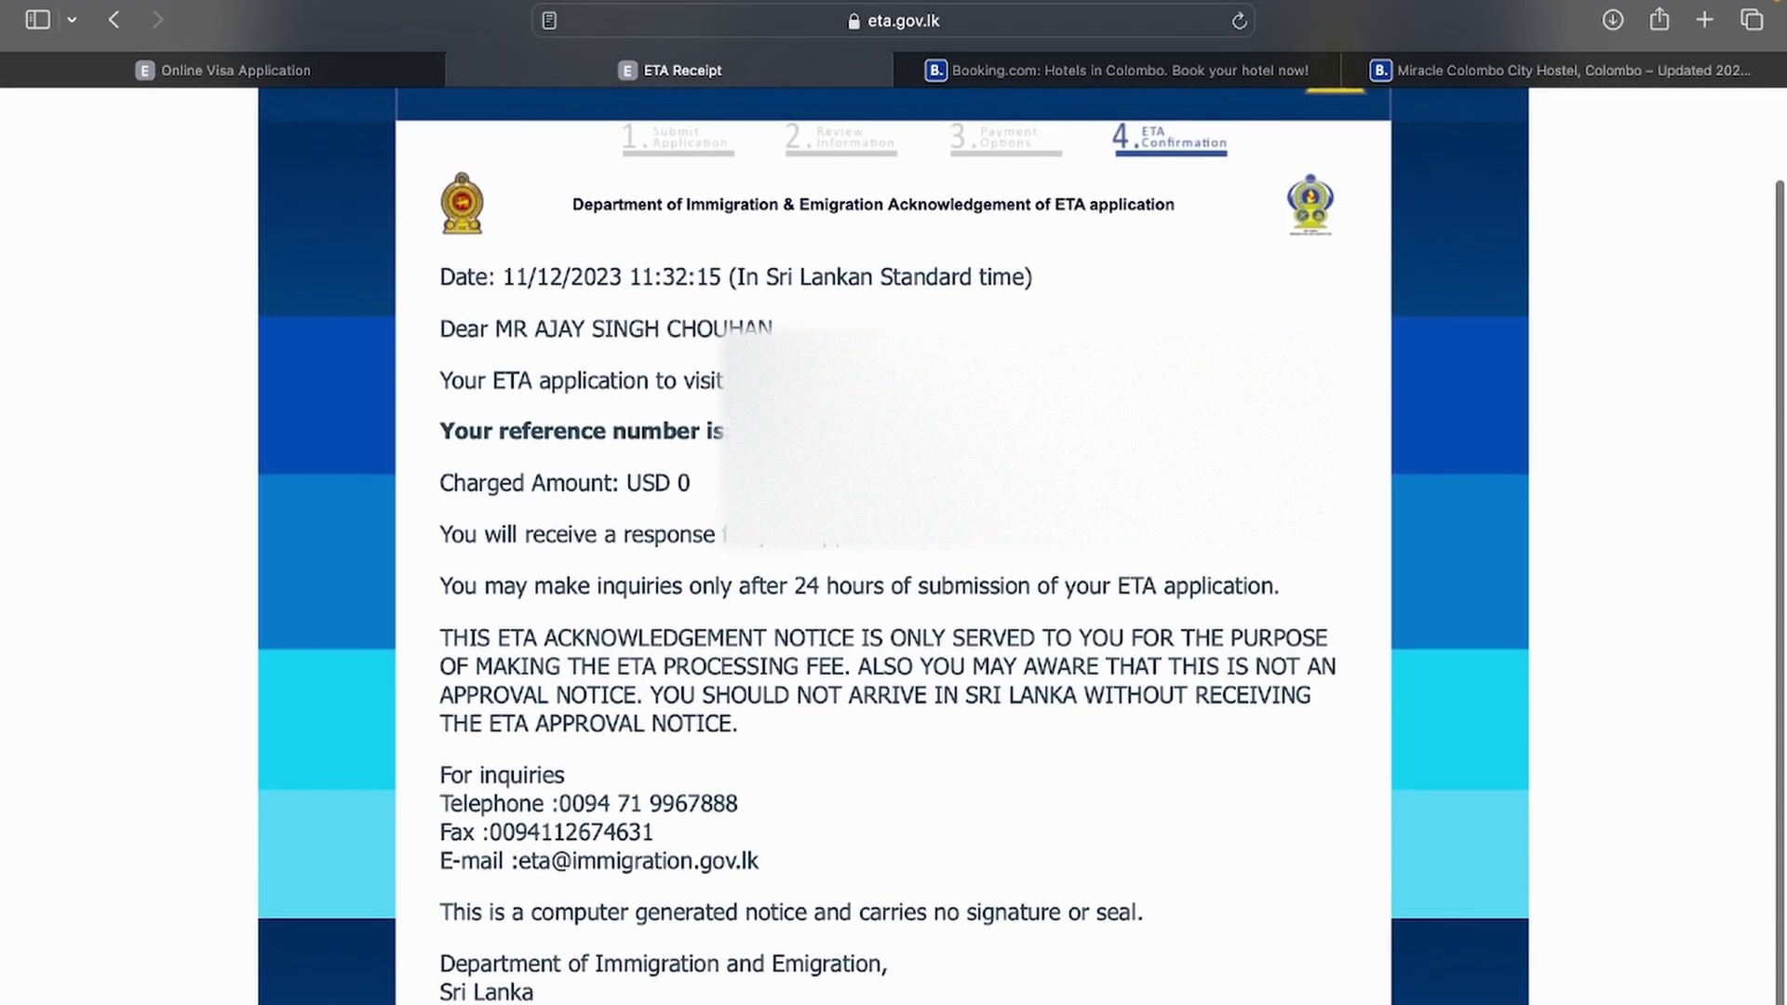